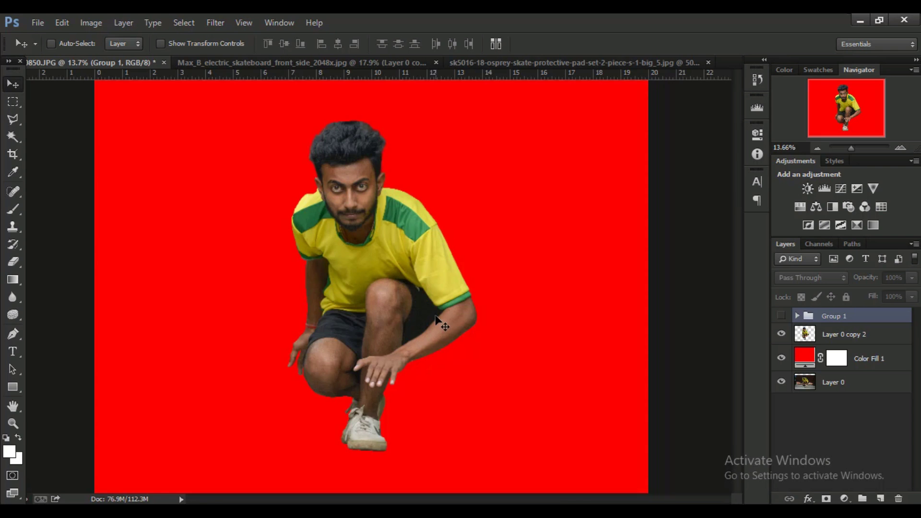
Delete Group 1 so the cut-out man layer sits at the top of the stack.
scroll(433, 345, "up", 1, "alt")
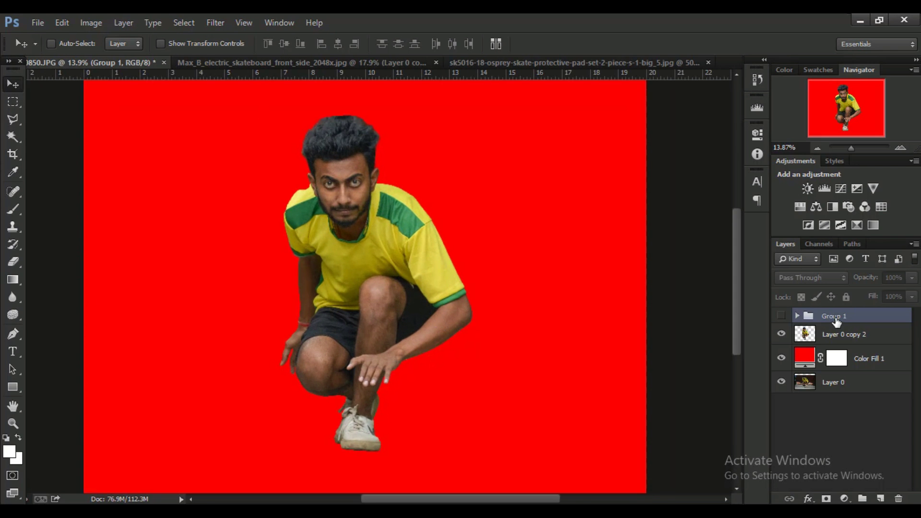
key("Delete")
Open the Liquify filter on the cut-out man's layer.
scroll(387, 227, "down", 2, "alt")
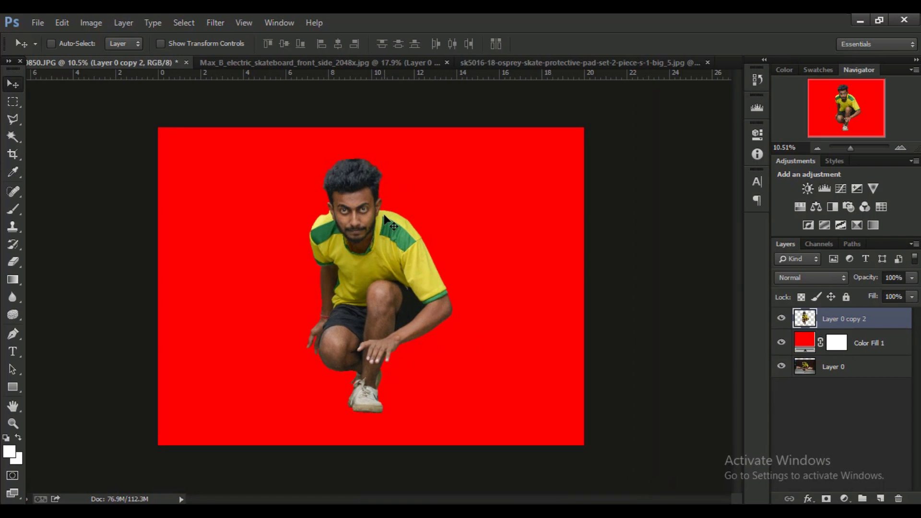
scroll(394, 223, "up", 1, "alt")
scroll(398, 220, "up", 1, "alt")
scroll(403, 220, "up", 2, "alt")
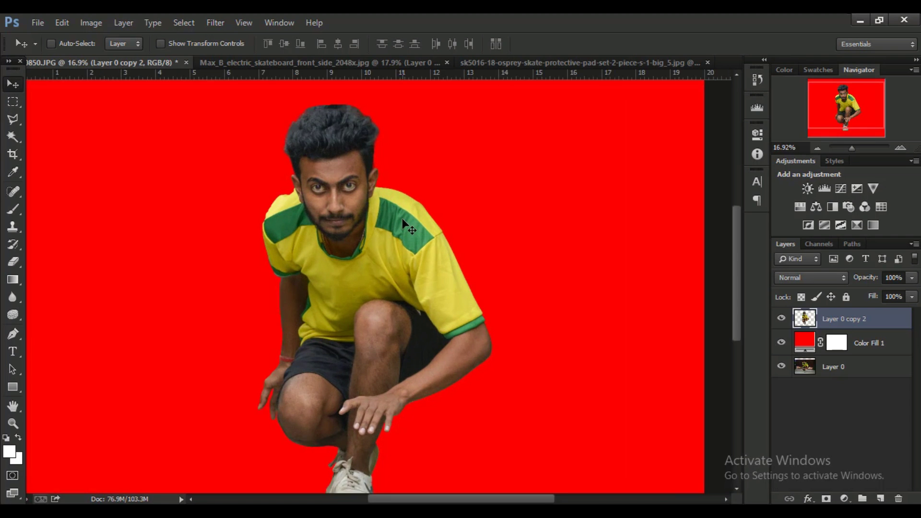
scroll(404, 221, "down", 1, "alt")
scroll(357, 280, "up", 2, "alt")
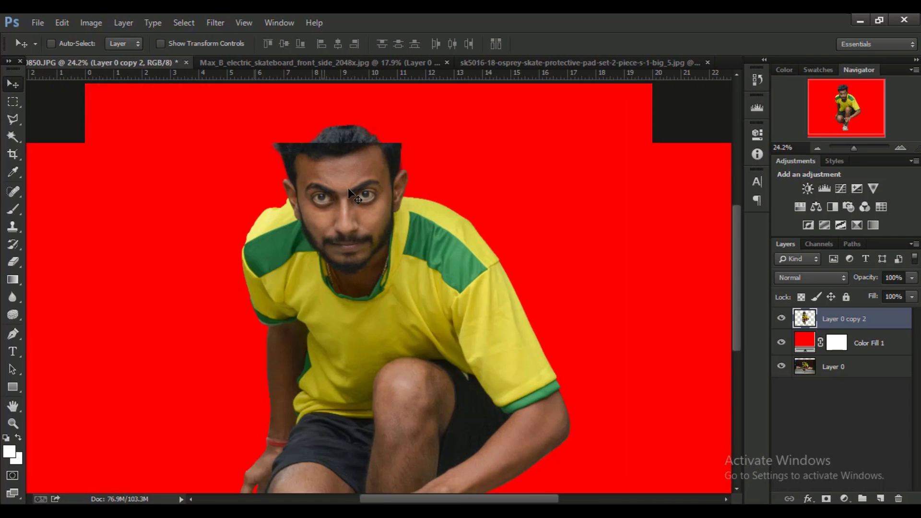
scroll(347, 188, "up", 2, "alt")
scroll(347, 188, "down", 2, "alt")
scroll(336, 192, "down", 1, "alt")
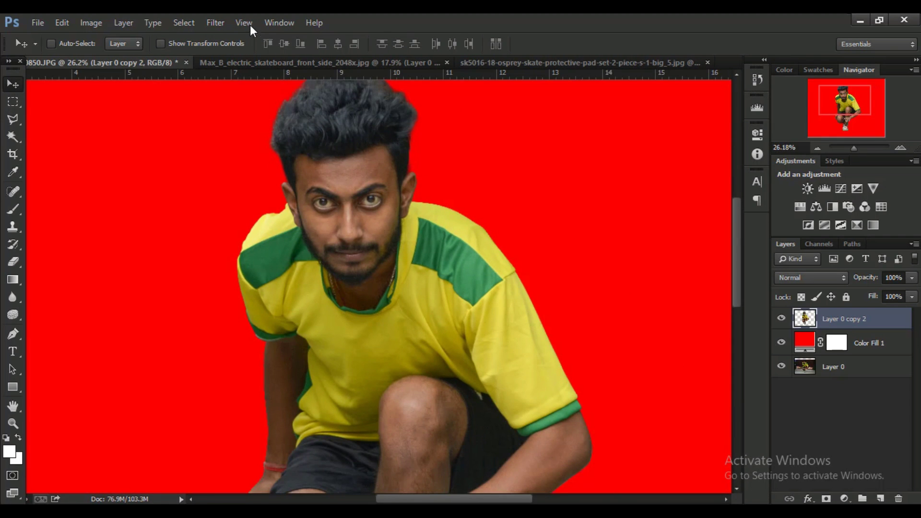
left_click(214, 23)
left_click(331, 126)
Zoom to the eyes, Forward Warp both lower lids upward, and apply Liquify.
scroll(390, 204, "up", 2, "alt")
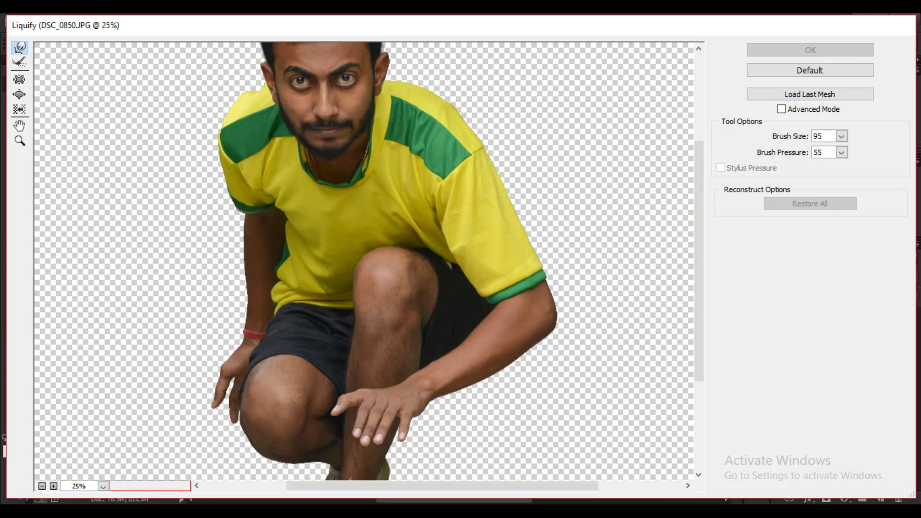
scroll(383, 273, "up", 3, "alt")
scroll(372, 187, "up", 5)
left_click_drag(440, 305, 461, 380)
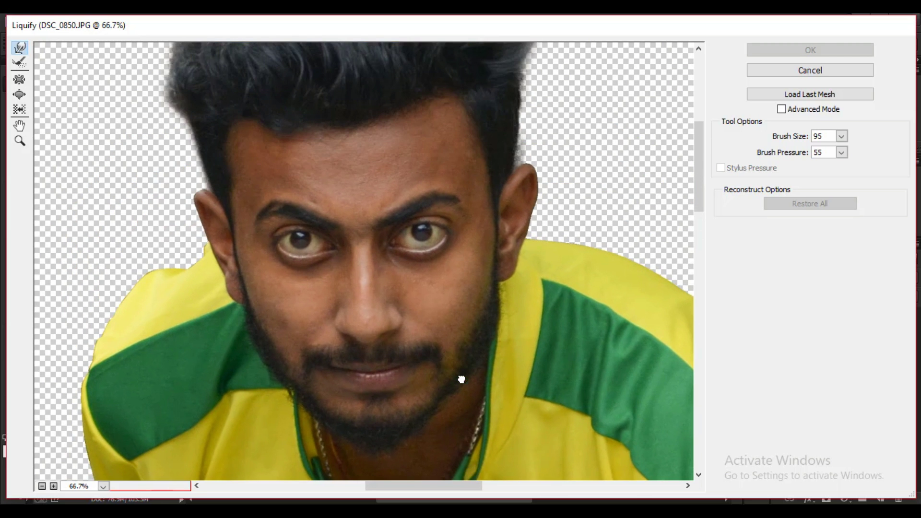
scroll(363, 259, "up", 2, "alt")
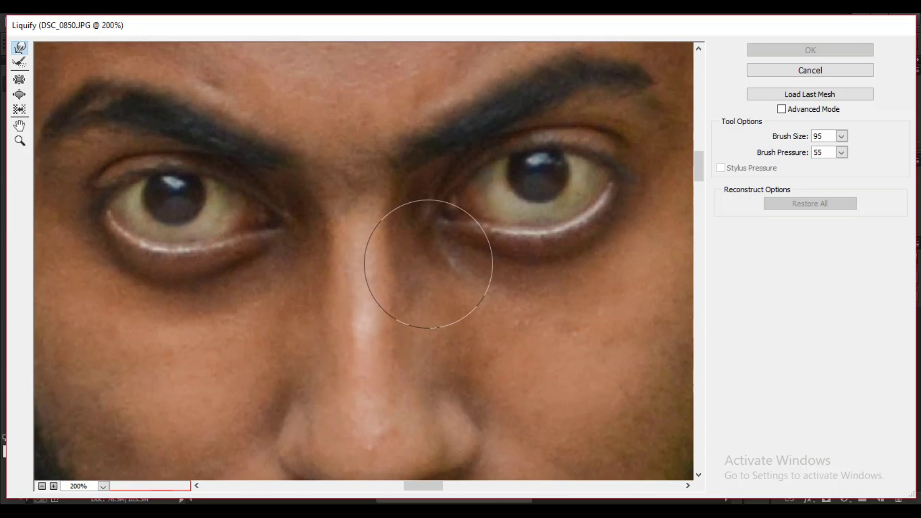
left_click_drag(506, 236, 546, 232)
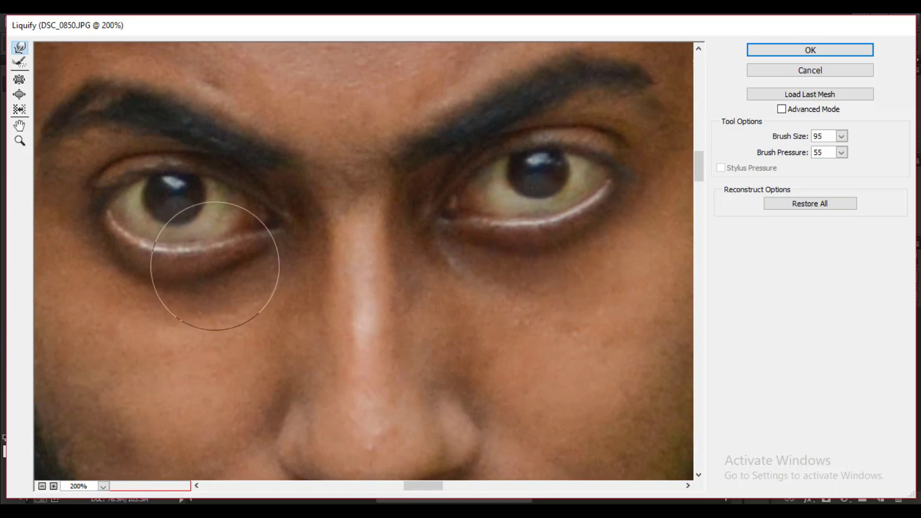
left_click_drag(186, 261, 240, 233)
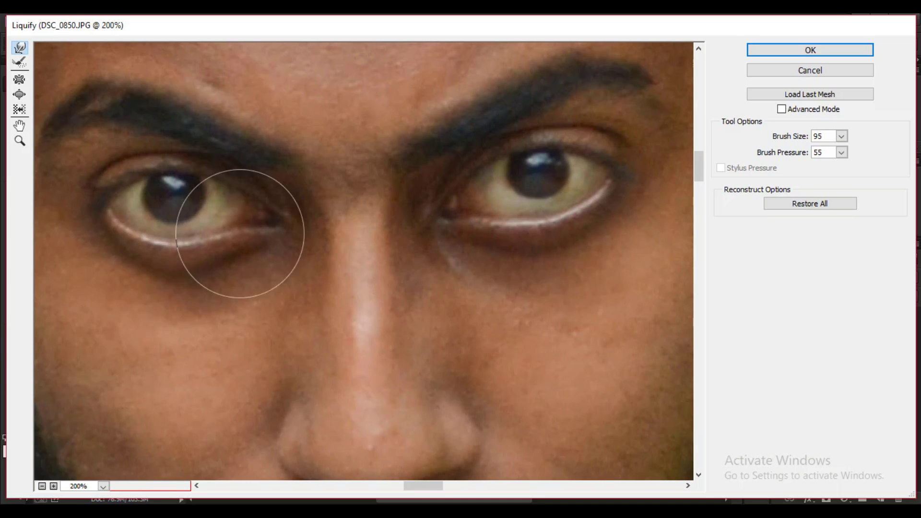
left_click(810, 70)
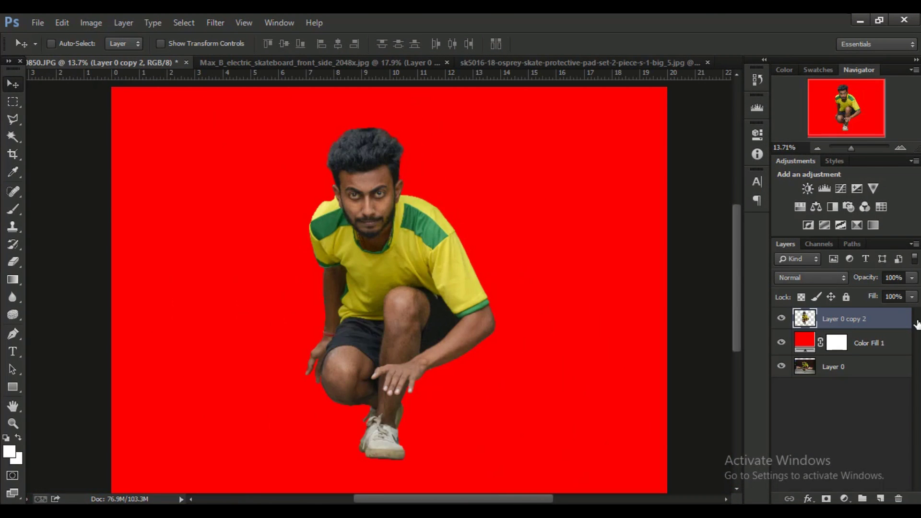
Blend the forehead skin with the Mixer Brush, then halve the brush for the eyes and cheeks.
key("b")
scroll(353, 144, "up", 2)
scroll(353, 144, "up", 3)
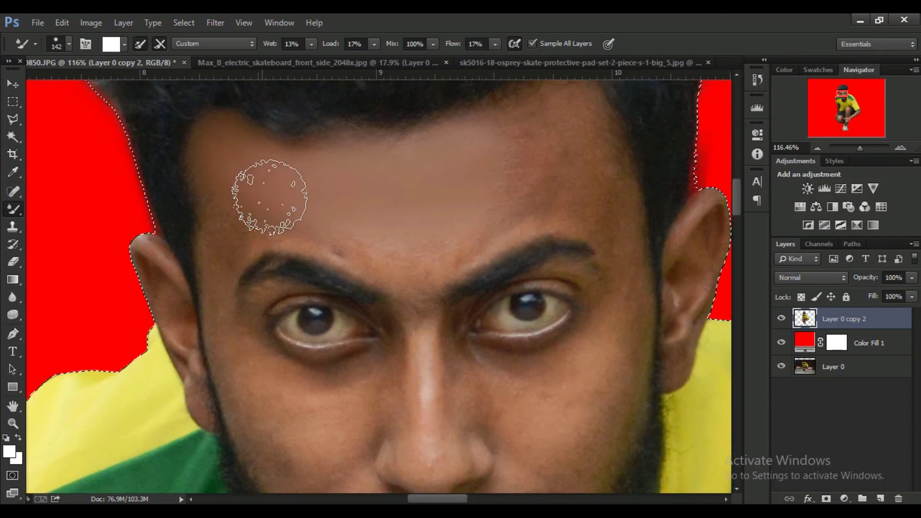
mouse_move(270, 197)
left_mouse_down()
mouse_move(452, 236)
mouse_move(442, 154)
mouse_move(530, 134)
mouse_move(320, 181)
left_mouse_up()
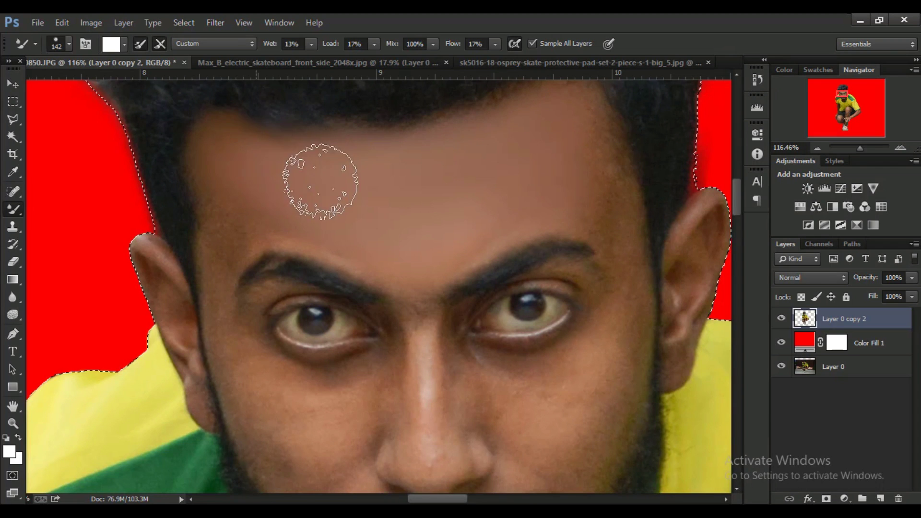
key("bracketleft")
key("bracketleft")
key("bracketleft")
scroll(441, 179, "up", 3)
scroll(441, 179, "right", 3)
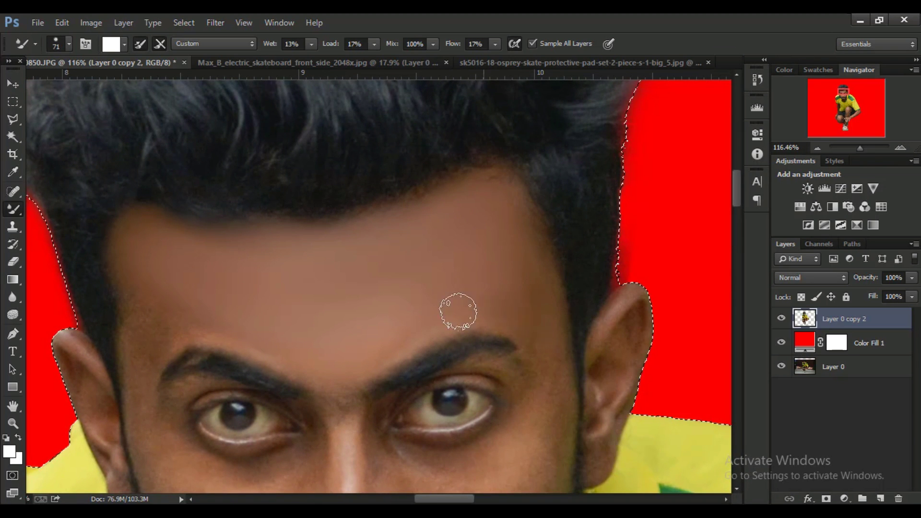
left_click_drag(486, 361, 513, 230)
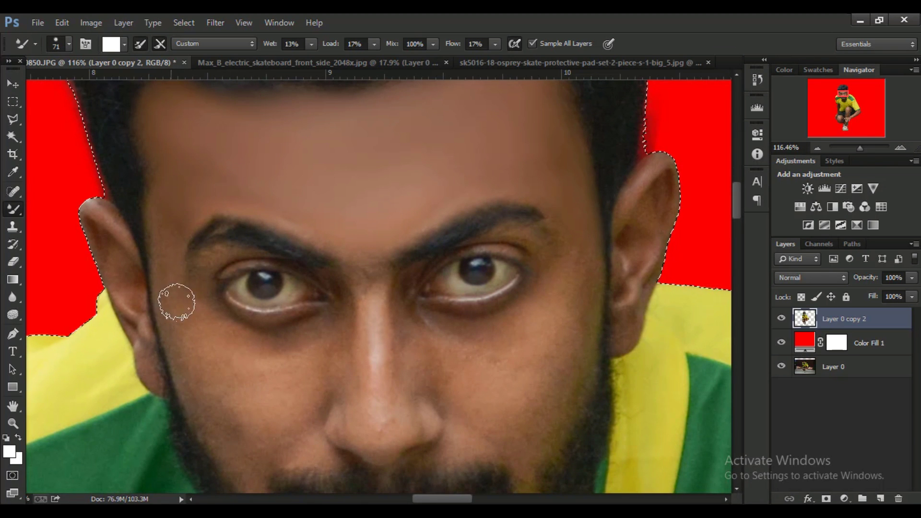
scroll(184, 266, "down", 3)
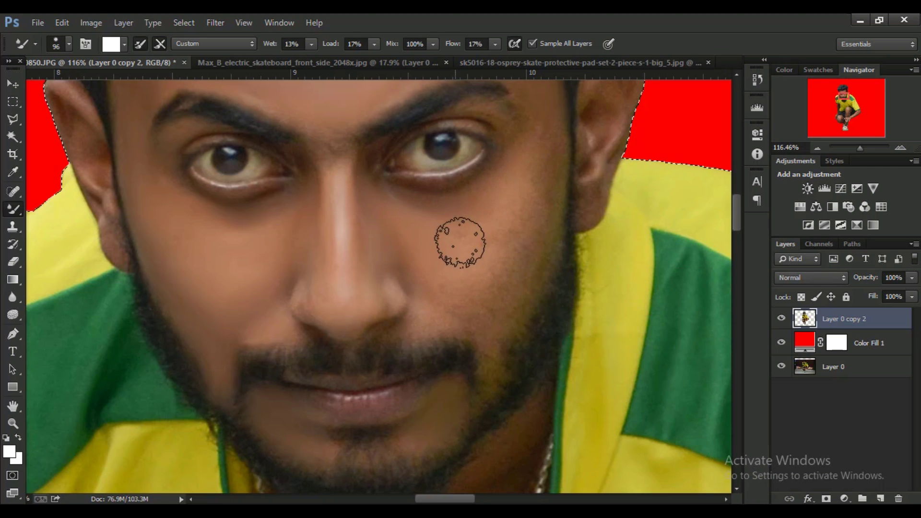
Resize the Mixer Brush to 61, then to 94, using the right-click brush picker.
right_click(488, 298)
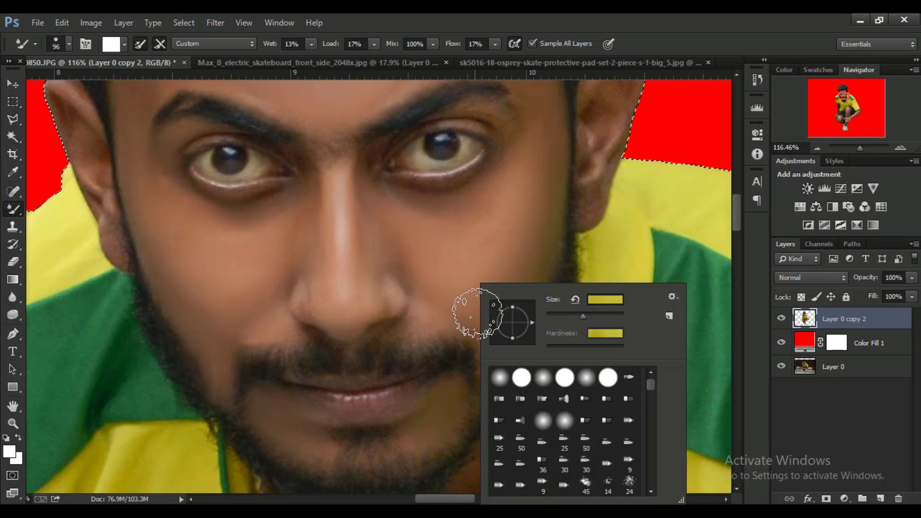
double_click(491, 367)
scroll(501, 230, "down", 5)
scroll(324, 321, "up", 5)
right_click(426, 256)
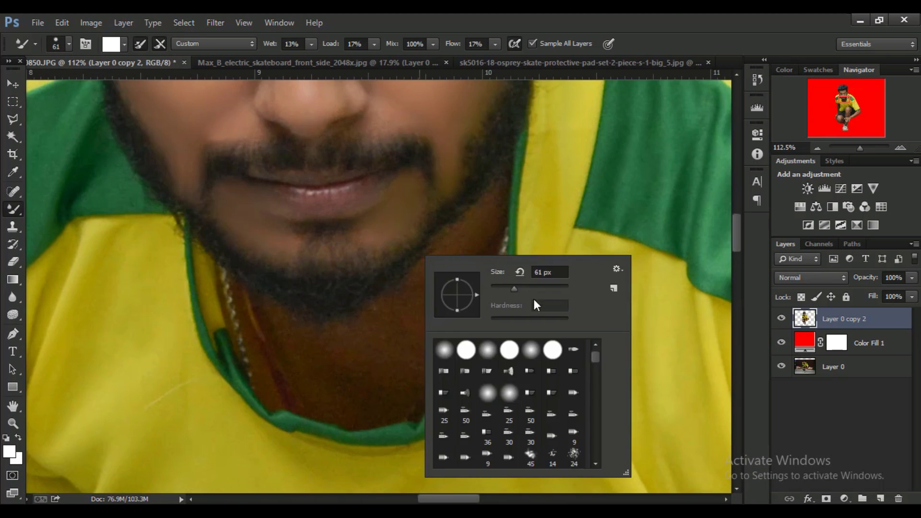
left_click_drag(534, 305, 545, 304)
key("Return")
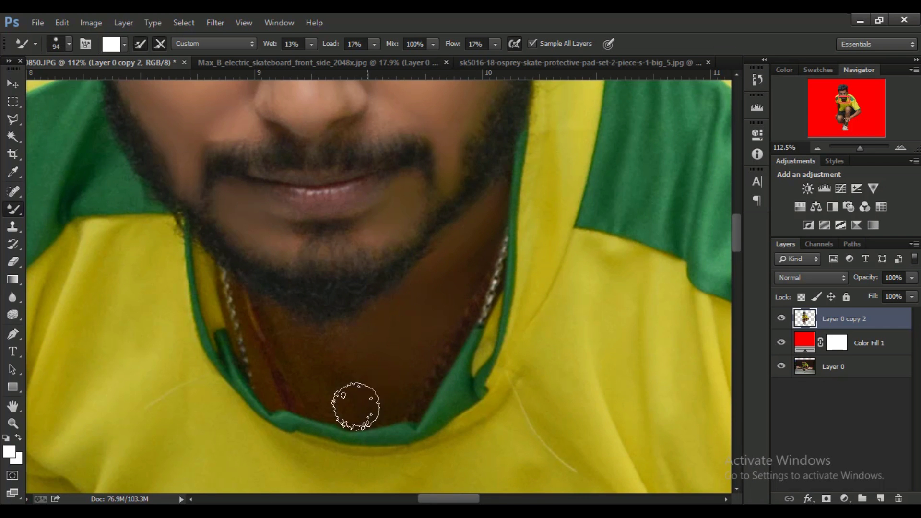
Enlarge the brush to 156 and blend down the arm, then shrink it to 80.
scroll(278, 416, "down", 5)
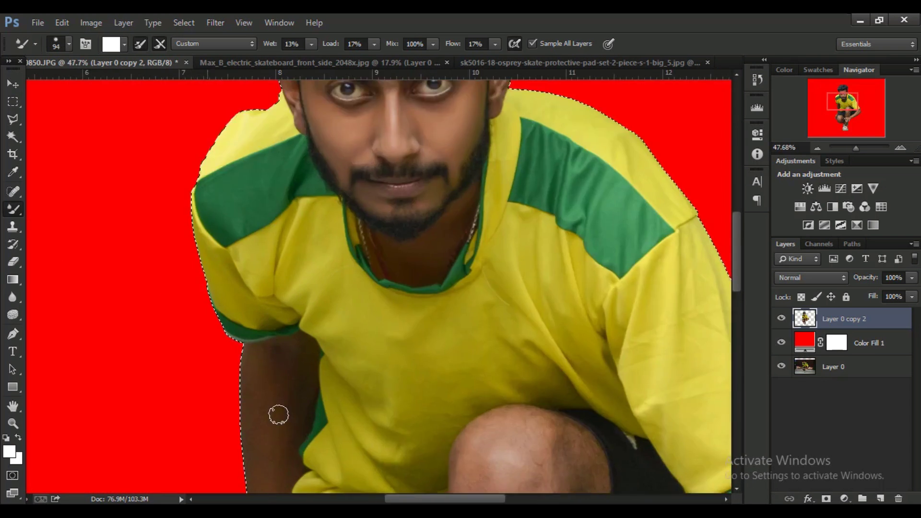
scroll(247, 380, "up", 5)
right_click(246, 380)
left_click_drag(384, 309, 399, 308)
key("Return")
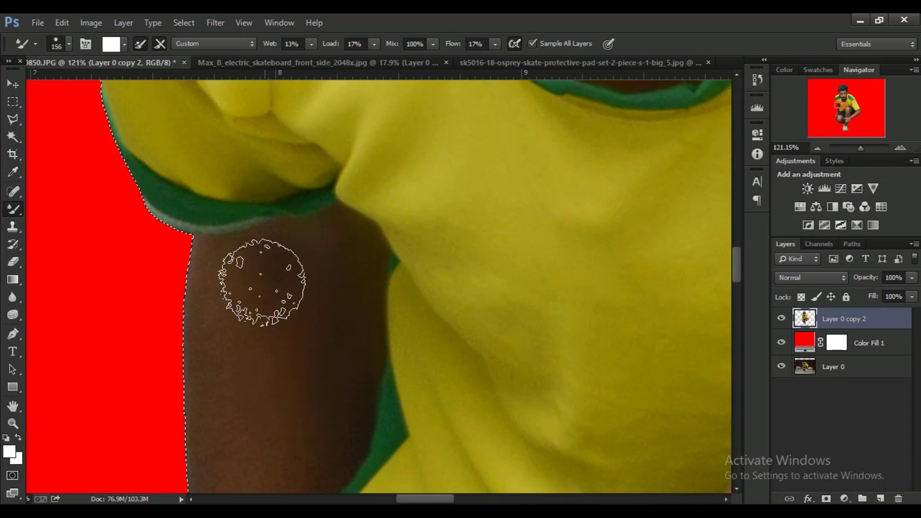
left_click_drag(226, 380, 288, 235)
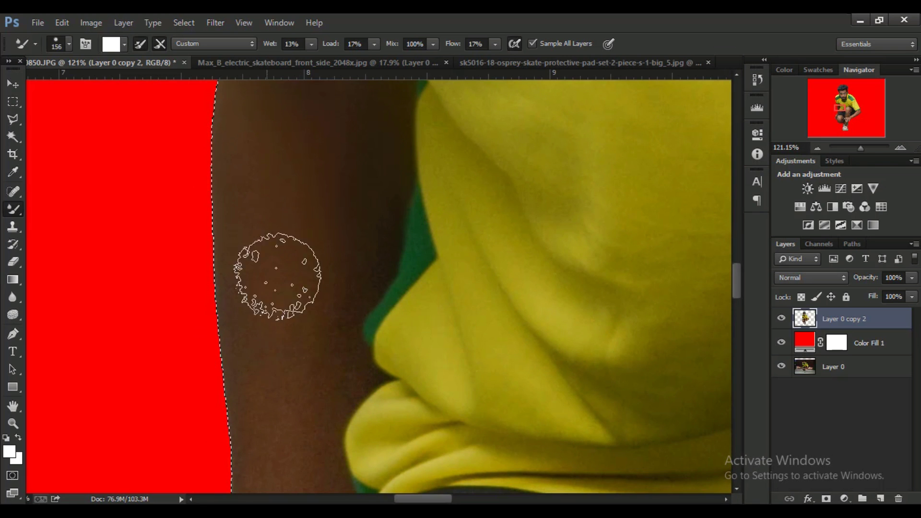
left_click_drag(318, 384, 369, 309)
key("bracketleft")
key("bracketleft")
key("bracketleft")
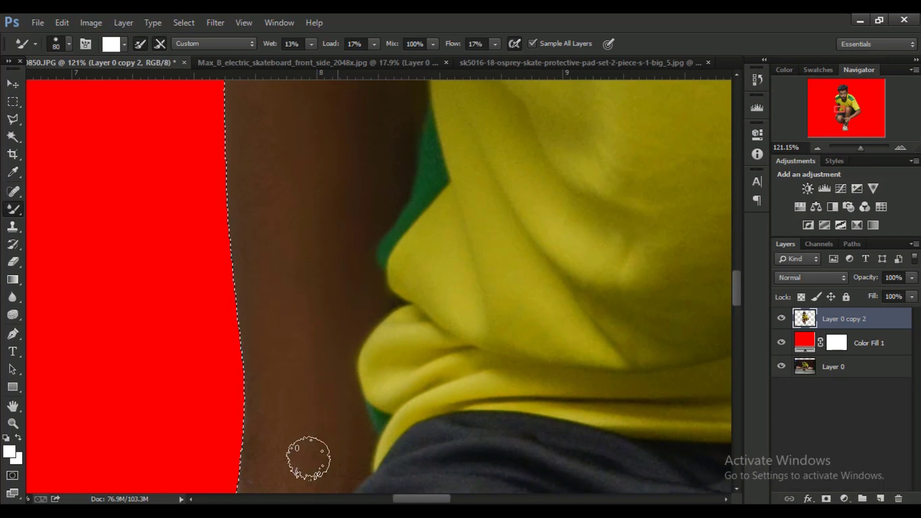
Smooth the hairy knee skin, reducing the brush to 96 for the knee's left edge.
scroll(309, 458, "down", 3)
scroll(312, 350, "up", 4)
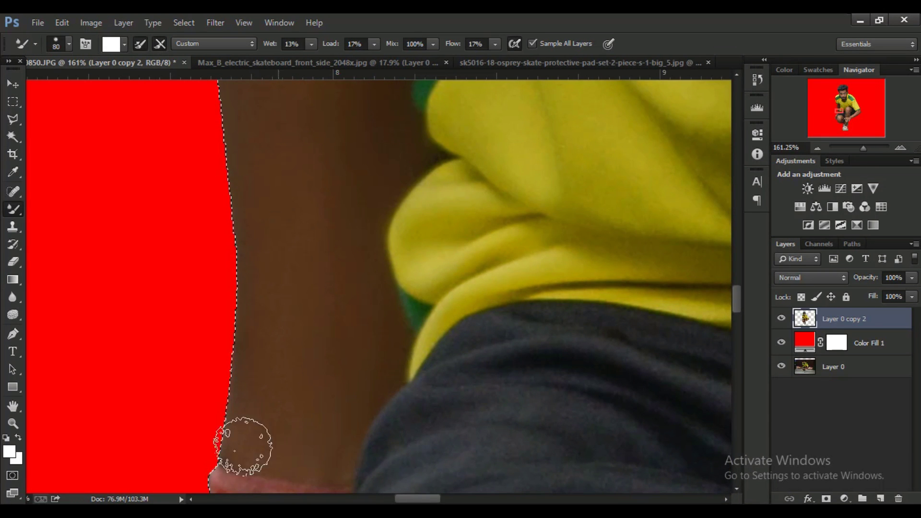
scroll(384, 352, "down", 3)
scroll(398, 379, "up", 2)
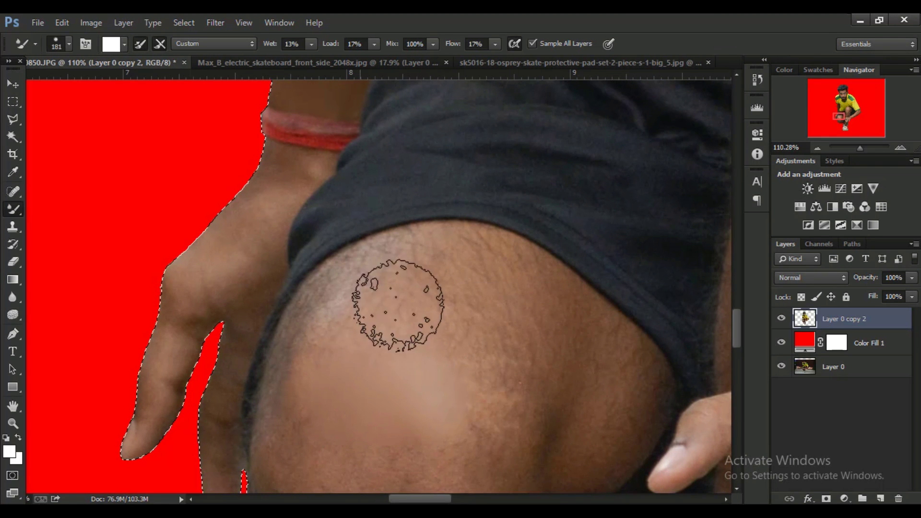
mouse_move(428, 266)
left_mouse_down()
mouse_move(503, 288)
mouse_move(499, 370)
mouse_move(493, 278)
mouse_move(617, 422)
left_mouse_up()
scroll(551, 379, "down", 5)
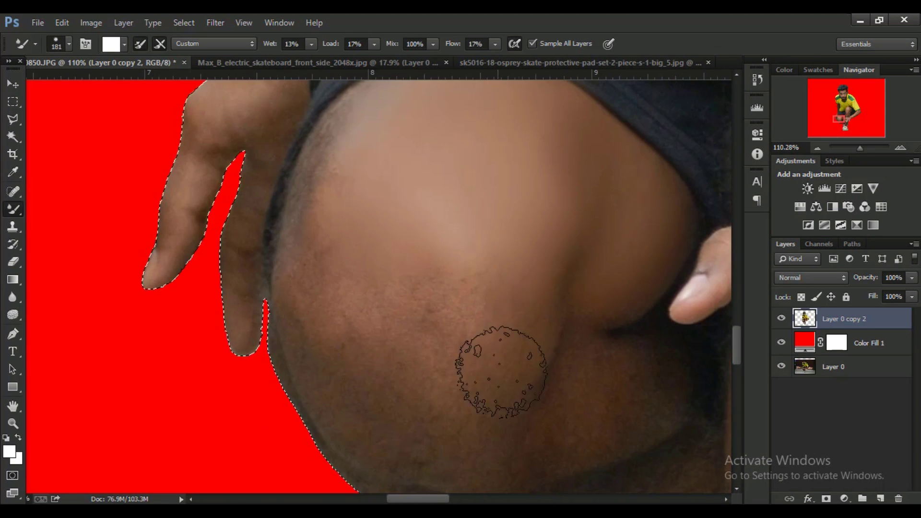
right_click(329, 195, "alt")
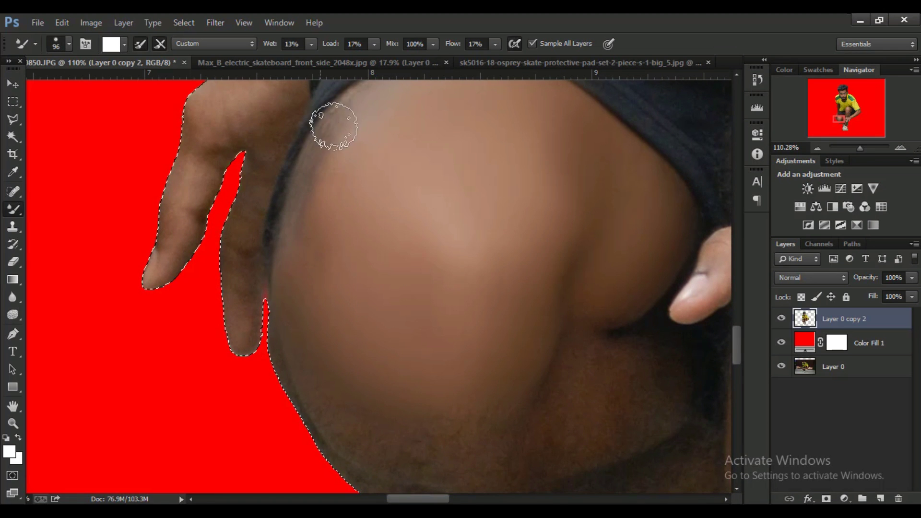
mouse_move(290, 270)
left_mouse_down()
mouse_move(312, 405)
mouse_move(366, 434)
left_mouse_up()
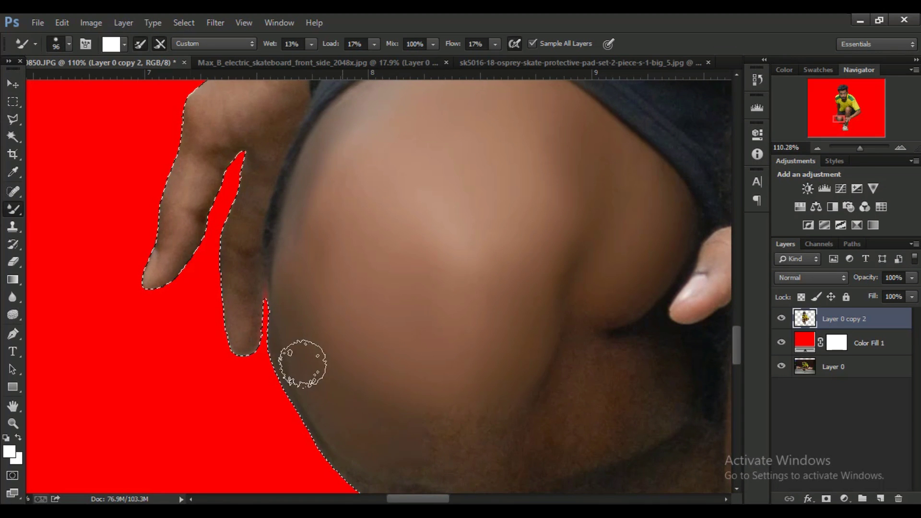
scroll(443, 461, "down", 6)
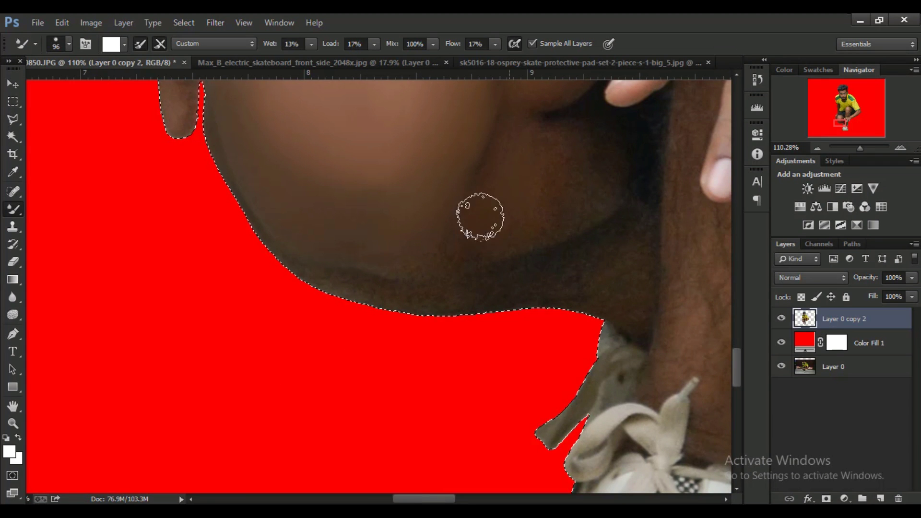
scroll(411, 277, "up", 5)
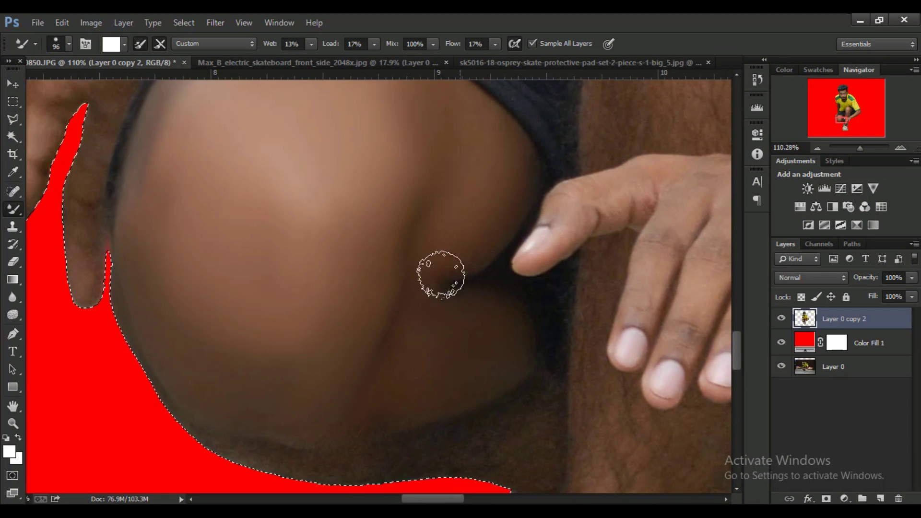
scroll(528, 340, "down", 3)
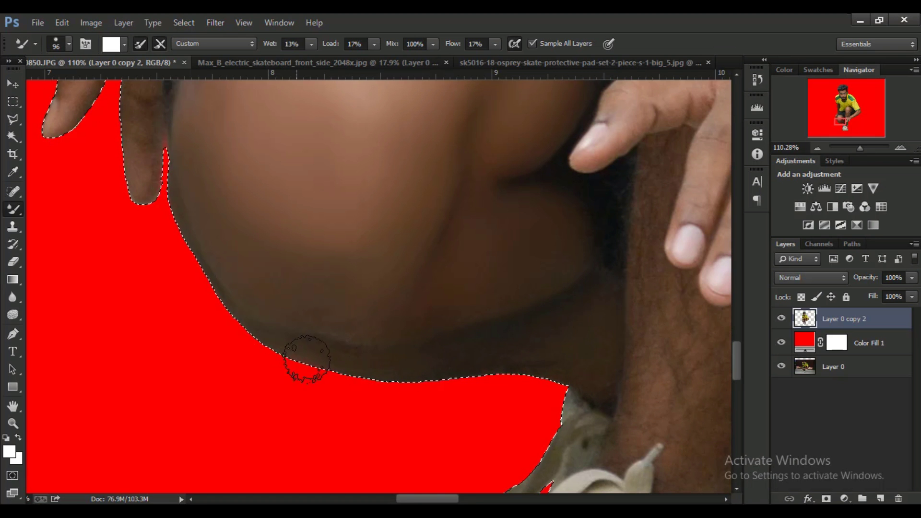
scroll(298, 366, "up", 3)
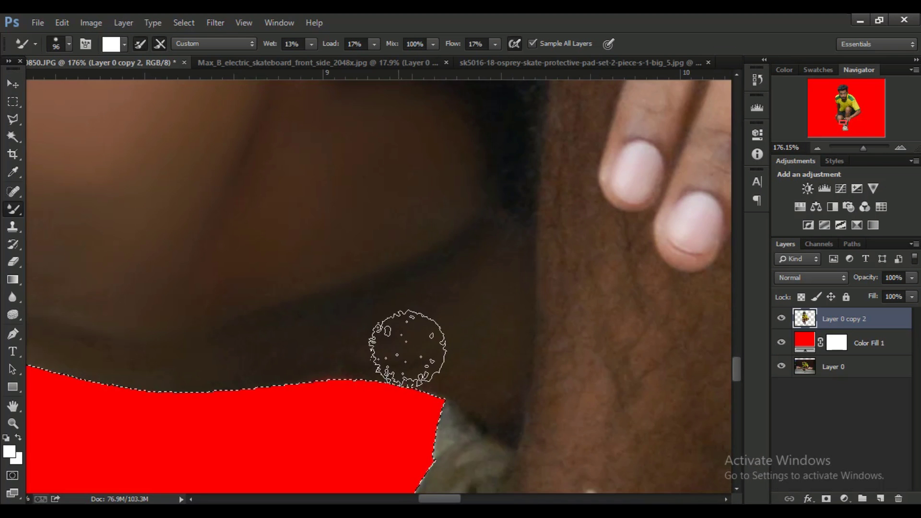
Smooth the neck skin and the skin beside the fingers, then shrink the brush.
scroll(401, 346, "right", 3)
scroll(588, 403, "right", 3)
mouse_move(300, 297)
left_mouse_down()
mouse_move(401, 350)
mouse_move(432, 288)
mouse_move(385, 386)
left_mouse_up()
scroll(342, 374, "down", 5)
mouse_move(431, 298)
left_mouse_down()
mouse_move(479, 305)
mouse_move(403, 370)
left_mouse_up()
scroll(407, 473, "up", 8)
mouse_move(267, 308)
left_mouse_down()
mouse_move(216, 279)
mouse_move(230, 212)
mouse_move(215, 316)
left_mouse_up()
right_click(216, 317)
key("Return")
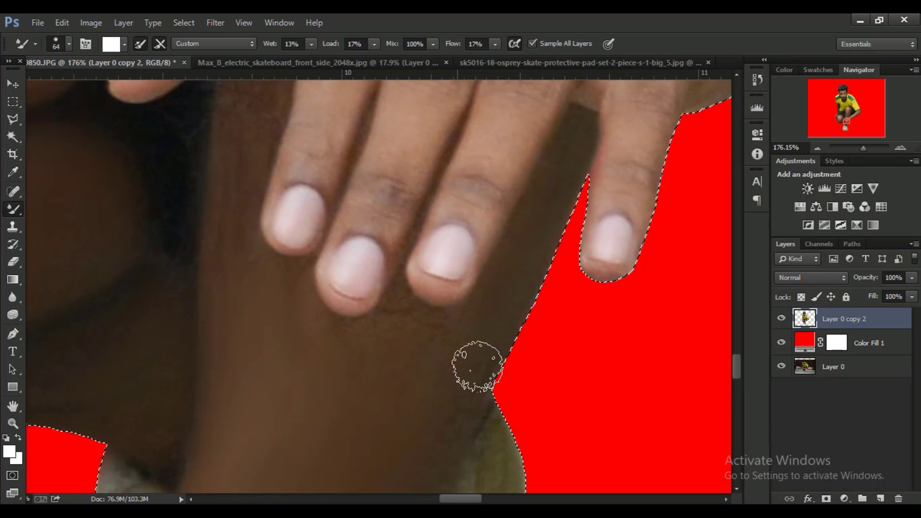
Smooth the edge beside the finger, then enlarge the brush for broader skin areas.
scroll(312, 455, "up", 3)
scroll(312, 454, "left", 1)
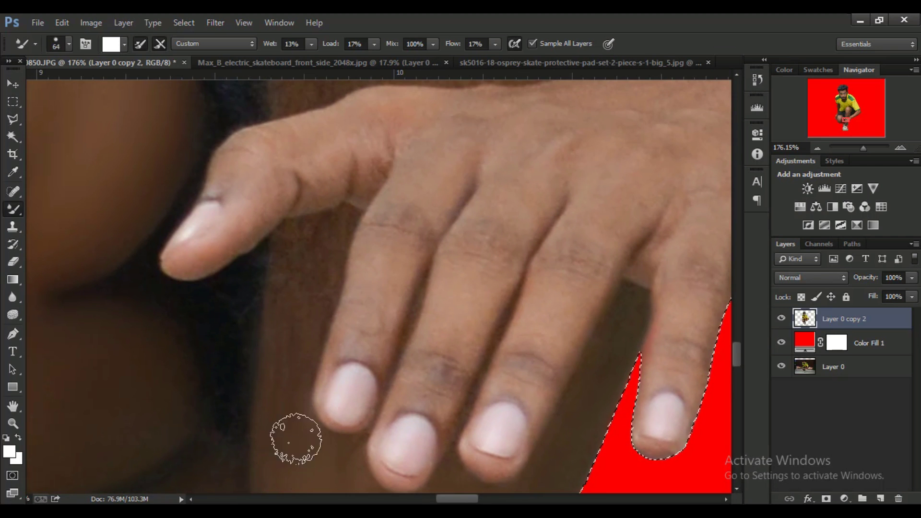
left_click_drag(295, 438, 302, 446)
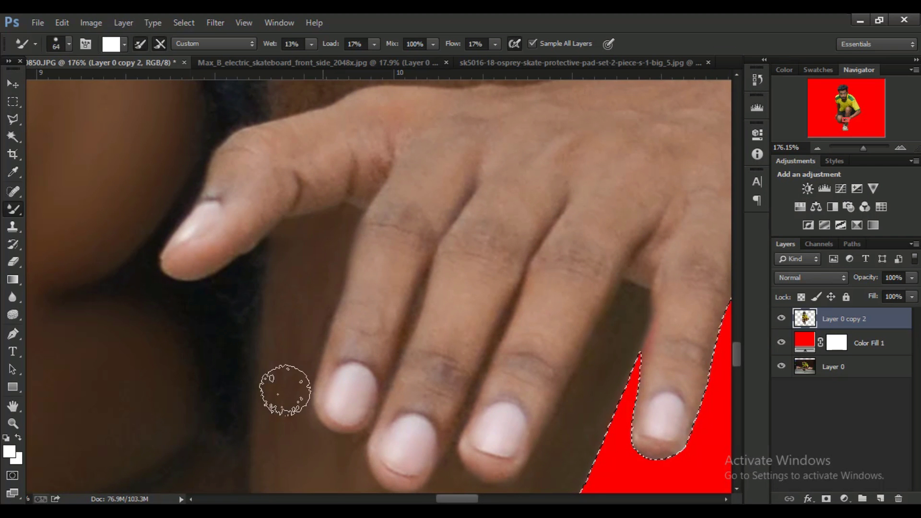
scroll(285, 389, "down", 5)
right_click(497, 155)
key("Escape")
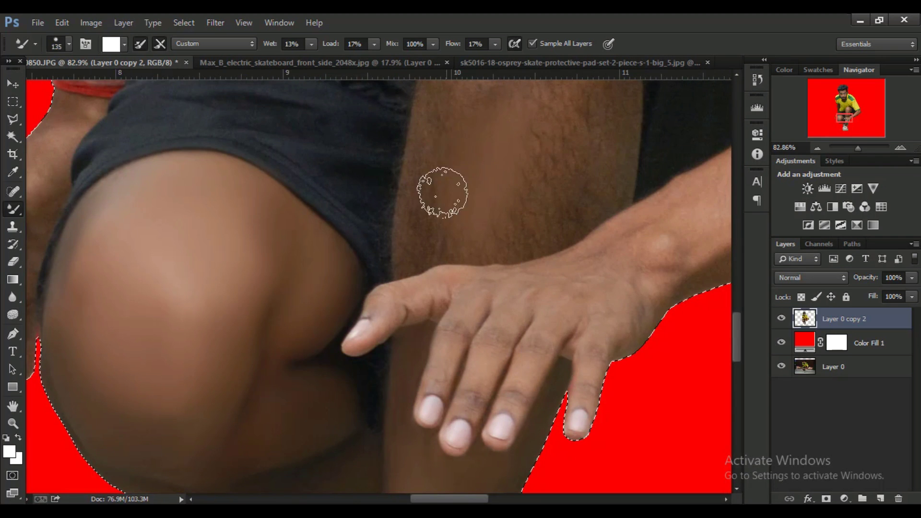
With a larger brush, smooth the hairy skin across and above the knee.
scroll(568, 190, "up", 3)
scroll(545, 223, "right", 2)
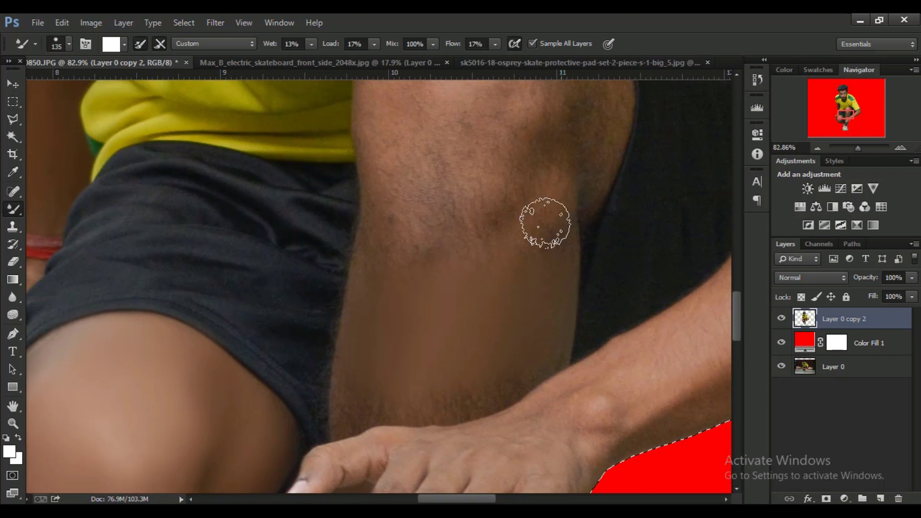
scroll(557, 154, "up", 4)
scroll(557, 154, "right", 4)
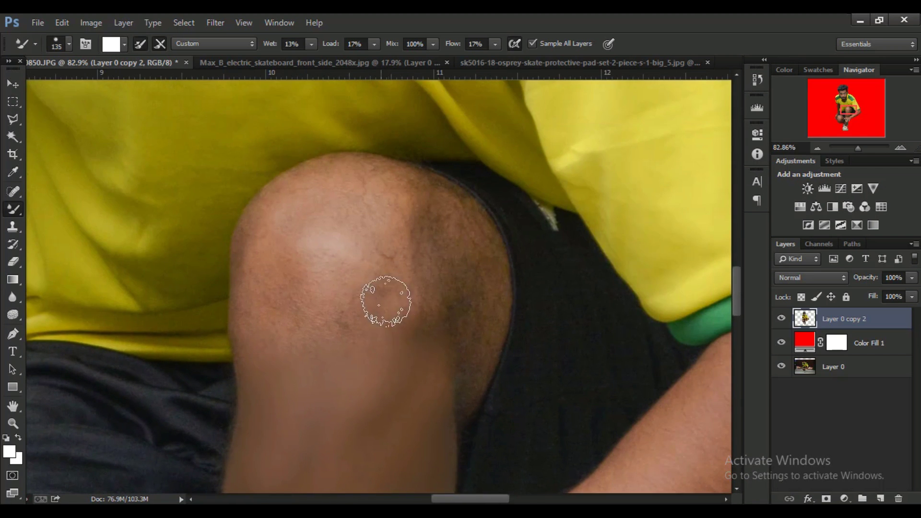
right_click(334, 279)
key("Return")
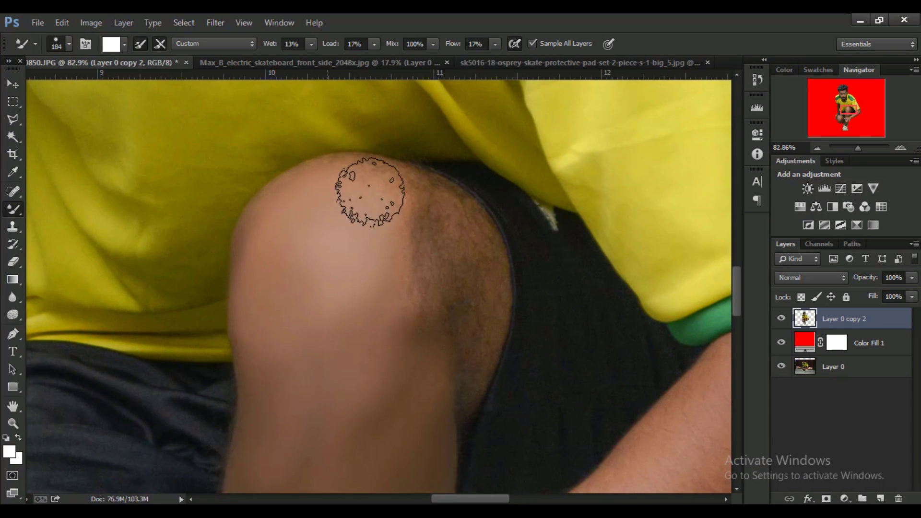
left_click_drag(418, 261, 475, 288)
left_click_drag(412, 211, 343, 194)
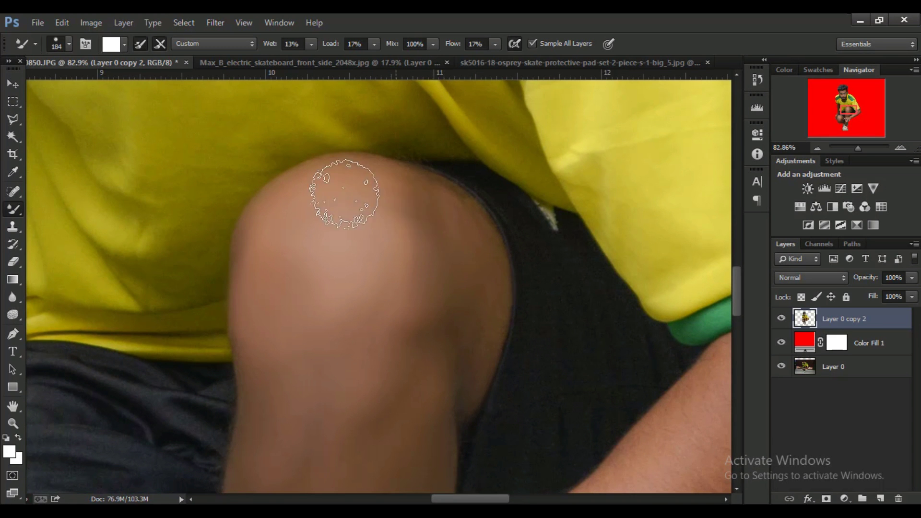
Resize the brush for the lower leg and forearm while reviewing the whole image.
key("ctrl+0")
scroll(378, 298, "up", 5)
right_click(344, 284)
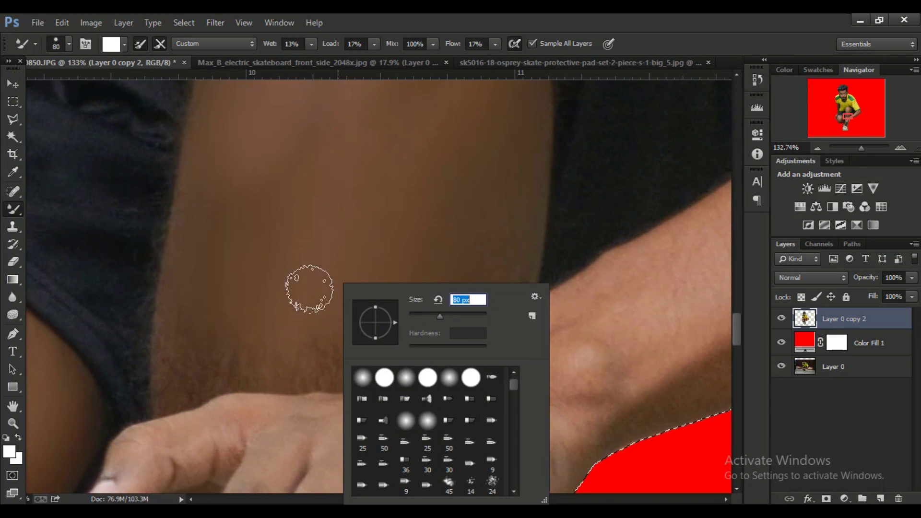
key("Escape")
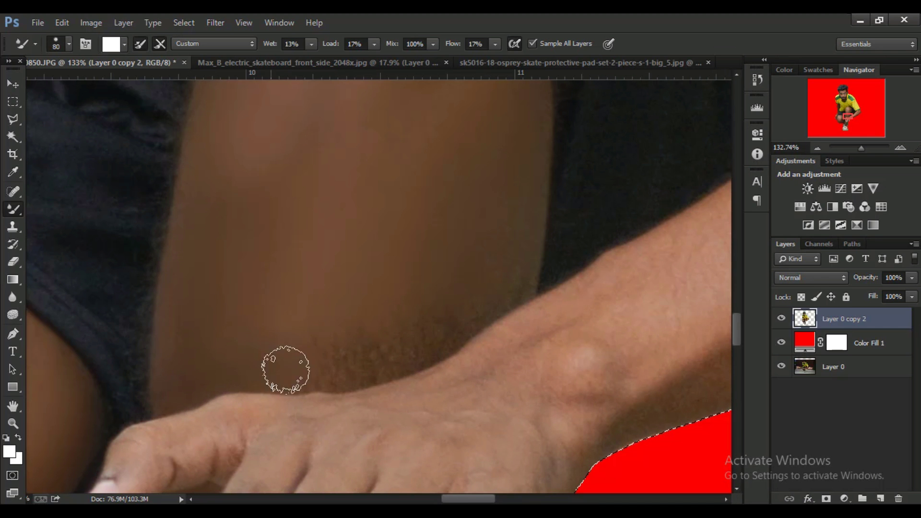
key("ctrl+0")
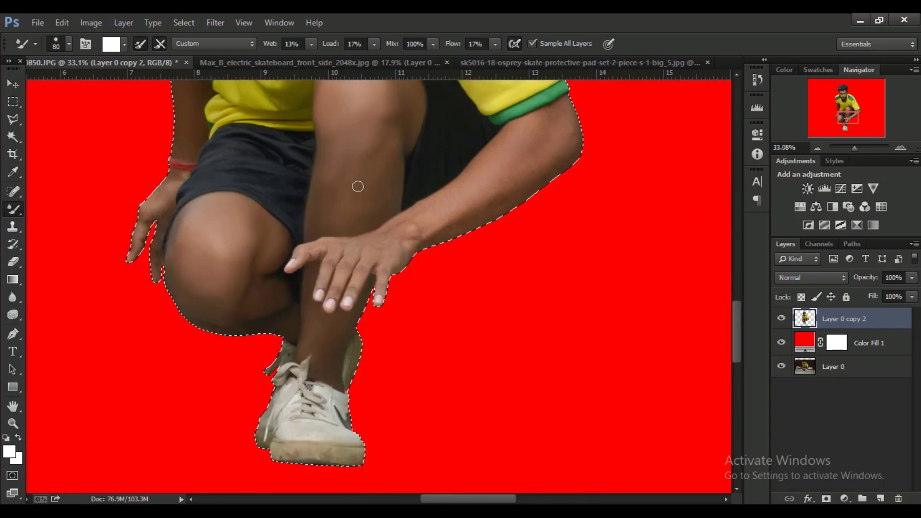
scroll(358, 187, "up", 4)
right_click(428, 205)
key("Escape")
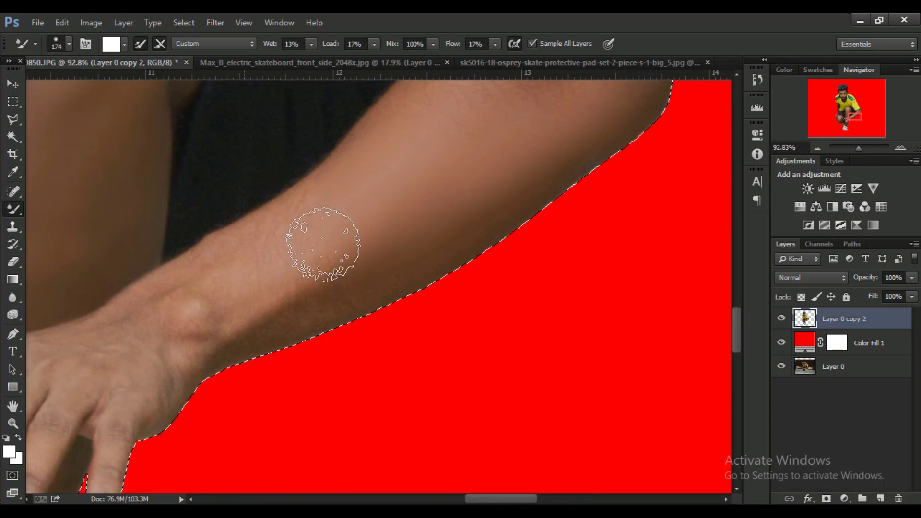
key("ctrl+0")
scroll(338, 292, "up", 4)
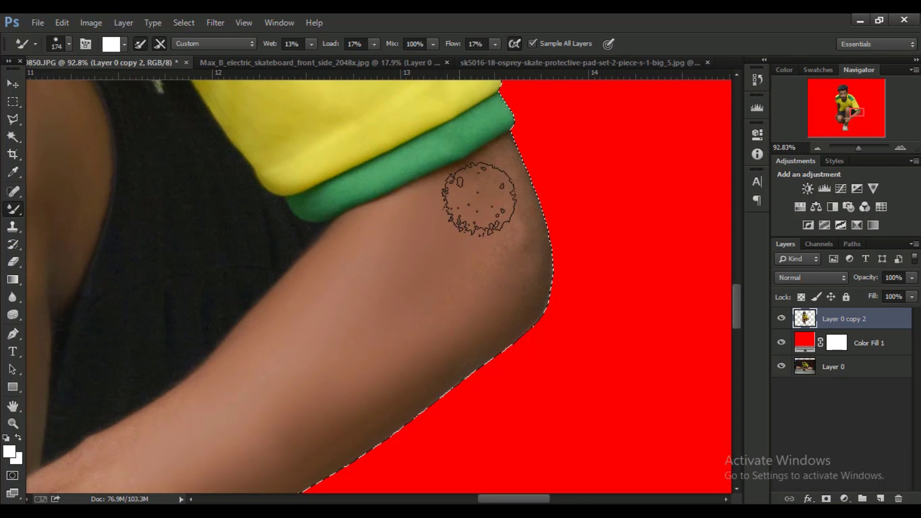
key("ctrl+0")
scroll(378, 319, "up", 4)
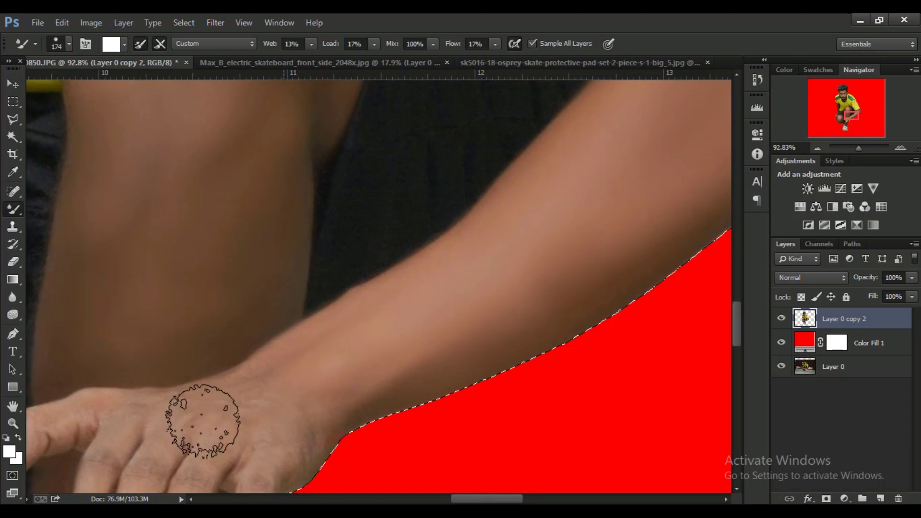
scroll(288, 401, "down", 3)
key("ctrl+0")
Add a Hue/Saturation adjustment setting Yellows hue to -35 to turn the shirt orange.
key("v")
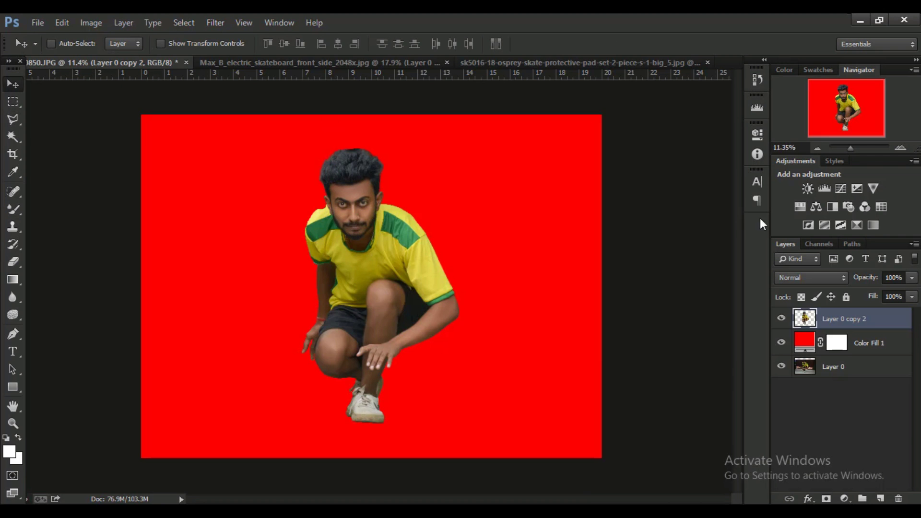
left_click(800, 207)
scroll(362, 294, "up", 3)
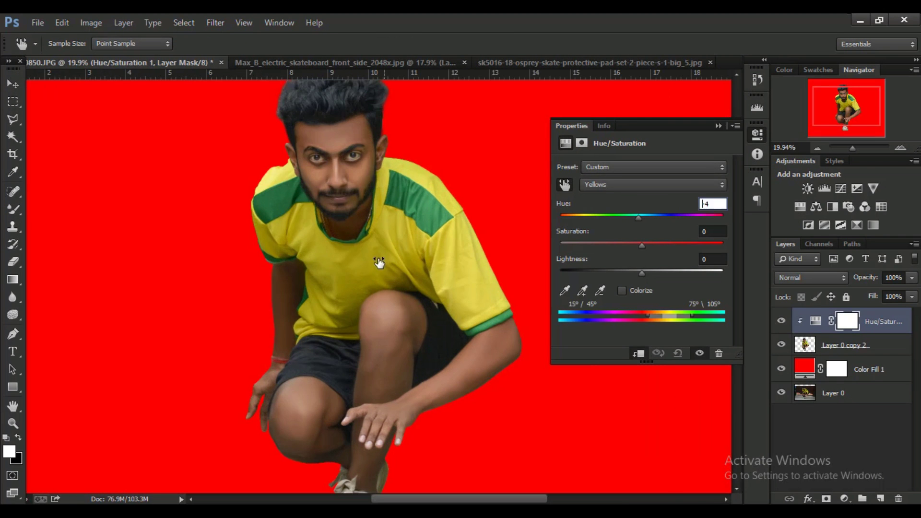
left_click_drag(376, 263, 368, 267)
left_click(757, 134)
scroll(685, 134, "down", 3)
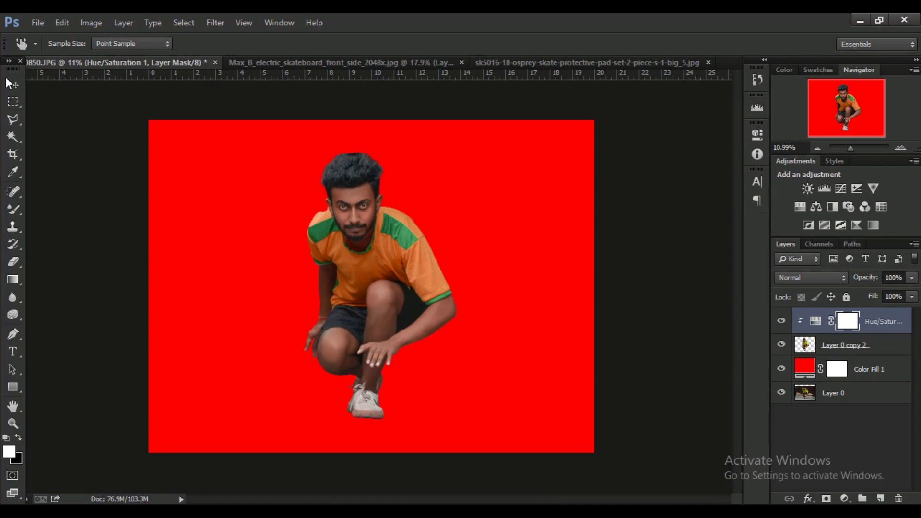
Select the man's layer 'Layer 0 copy 2' and launch the Camera Raw filter.
left_click(13, 84)
left_click(845, 345)
left_click(216, 23)
left_click(424, 400)
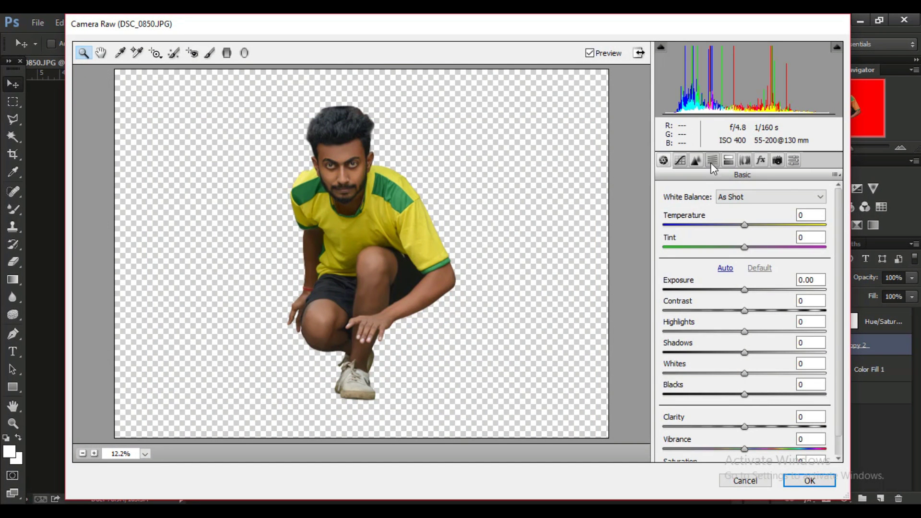
Apply Camera Raw with Oranges luminance +28, Shadows +29 and Exposure +0.40.
left_click(713, 160)
left_click(749, 278)
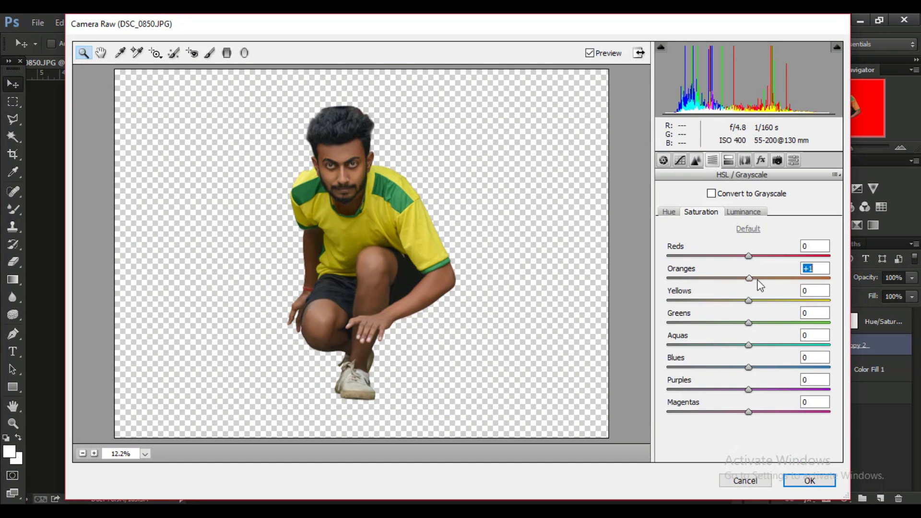
left_click(743, 211)
left_click_drag(748, 278, 780, 279)
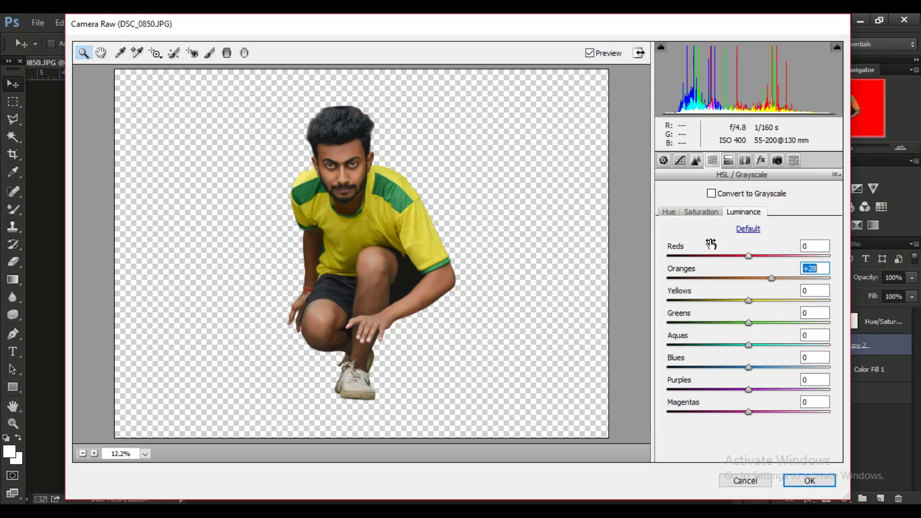
left_click(663, 160)
left_click_drag(745, 352, 771, 352)
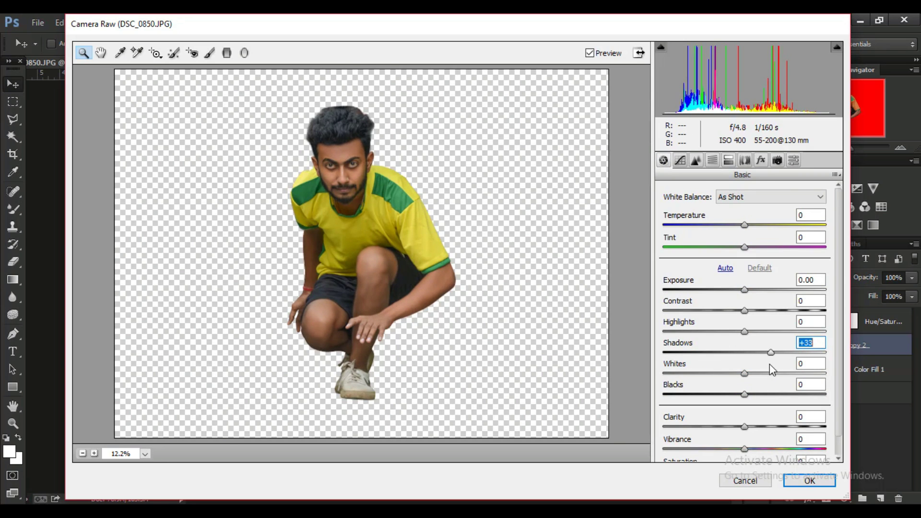
left_click_drag(750, 290, 754, 291)
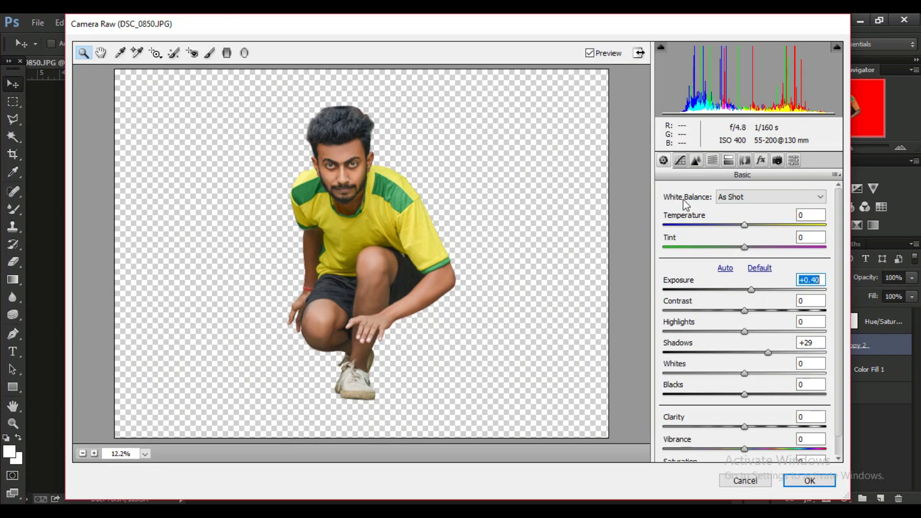
left_click(712, 160)
left_click(668, 212)
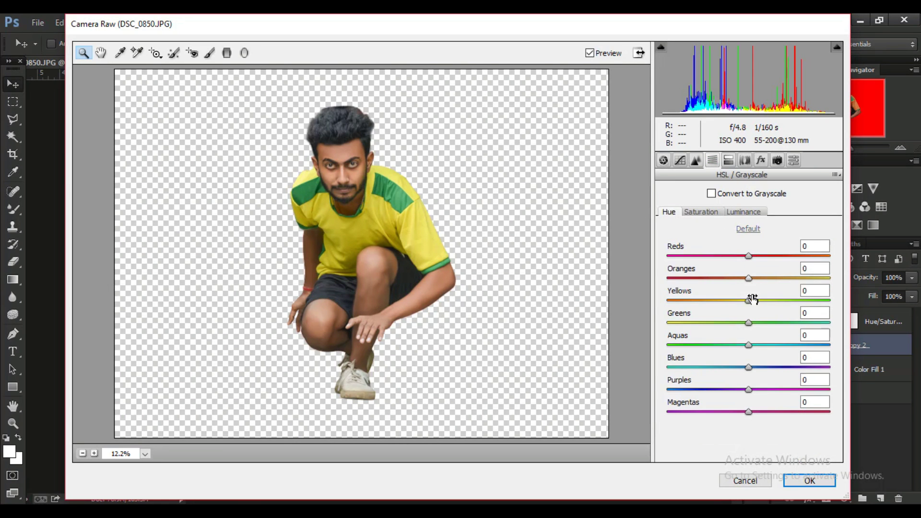
left_click(809, 482)
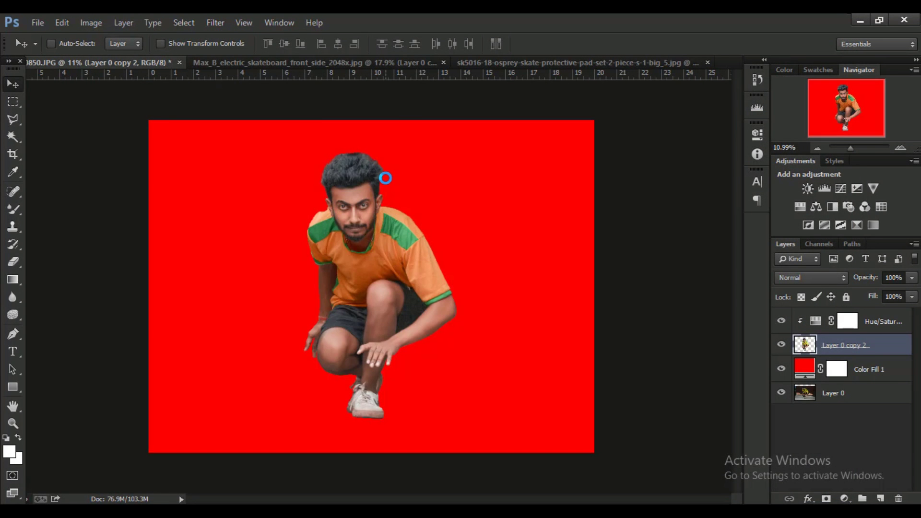
Retune Hue/Saturation: Reds hue +2 and Yellows hue pushed further toward red.
scroll(385, 178, "up", 3)
double_click(814, 321)
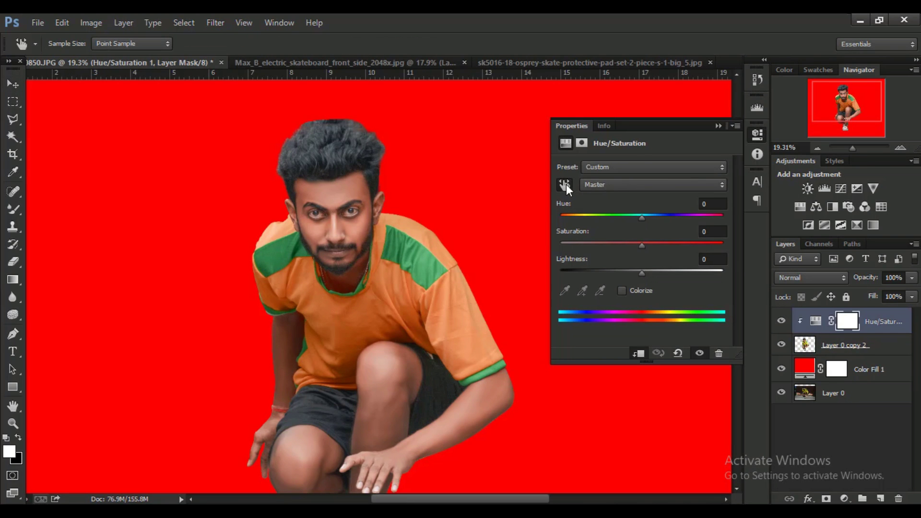
left_click_drag(337, 205, 350, 203)
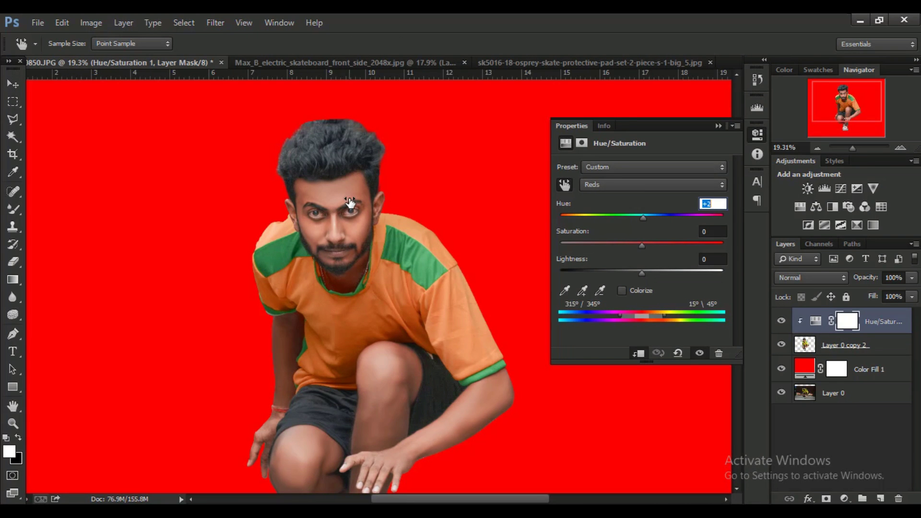
mouse_move(401, 284)
left_mouse_down()
mouse_move(361, 303)
mouse_move(392, 300)
left_mouse_up()
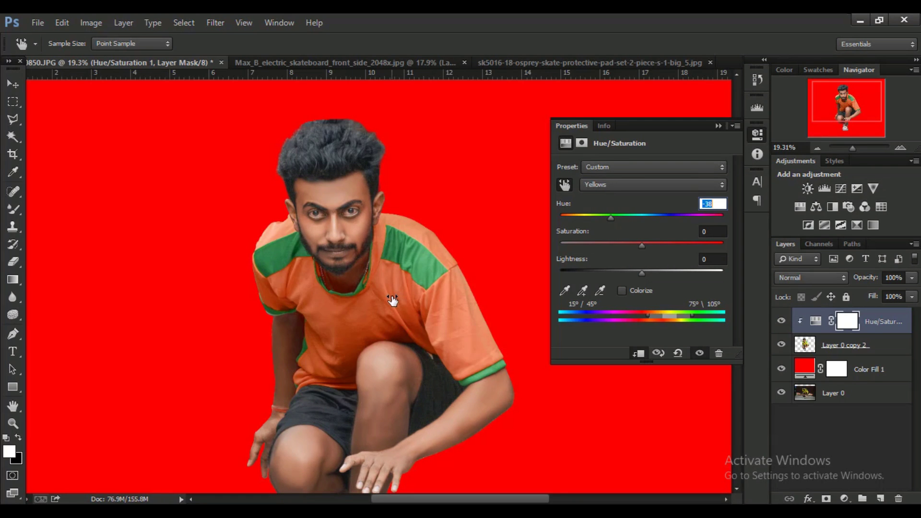
key("ctrl+minus")
key("ctrl+minus")
left_click(718, 126)
key("ctrl+minus")
key("ctrl+minus")
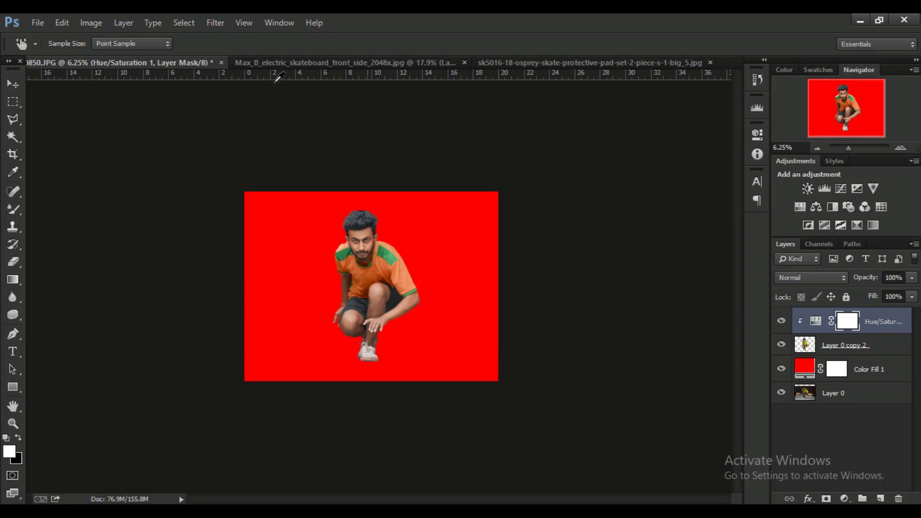
Bring the skateboard into the man's document, release it from clipping, and place its layer below the man.
key("v")
left_click(251, 61)
left_click_drag(313, 240, 353, 312)
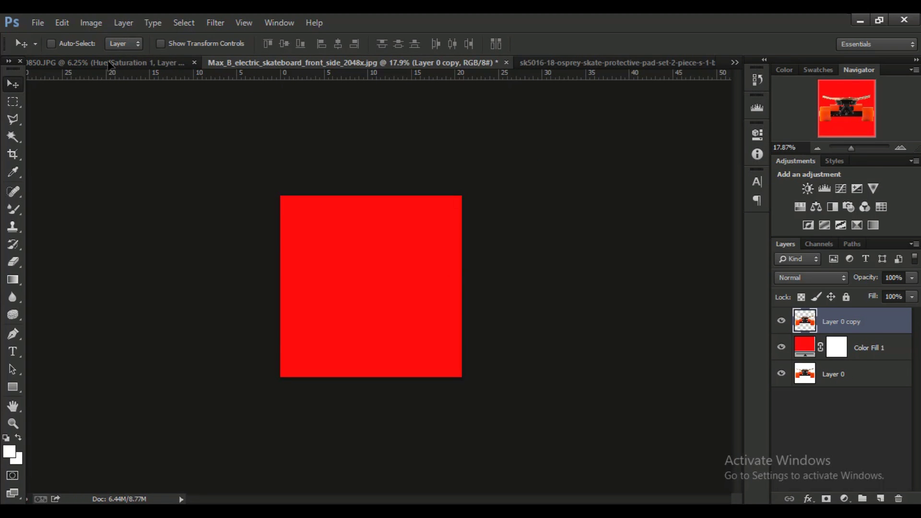
scroll(353, 312, "up", 2)
right_click(858, 319)
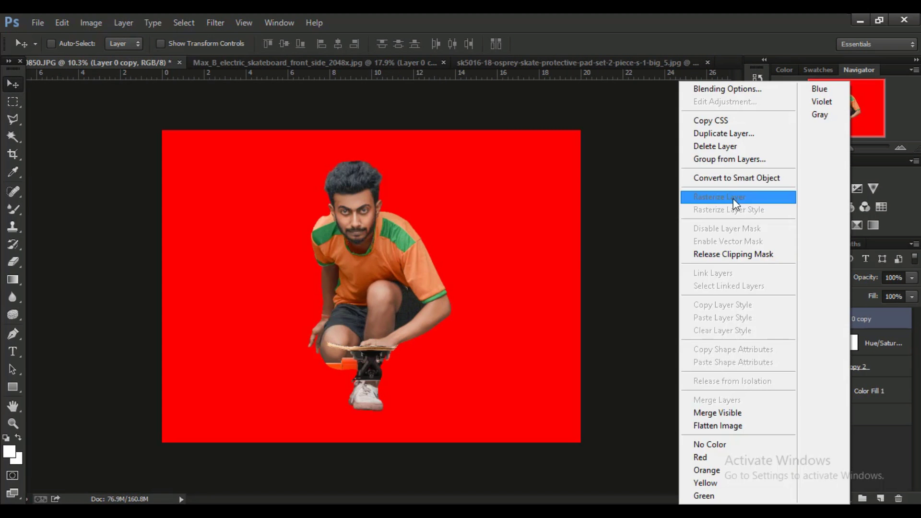
left_click(733, 254)
left_click_drag(845, 324, 845, 379)
scroll(385, 370, "up", 2)
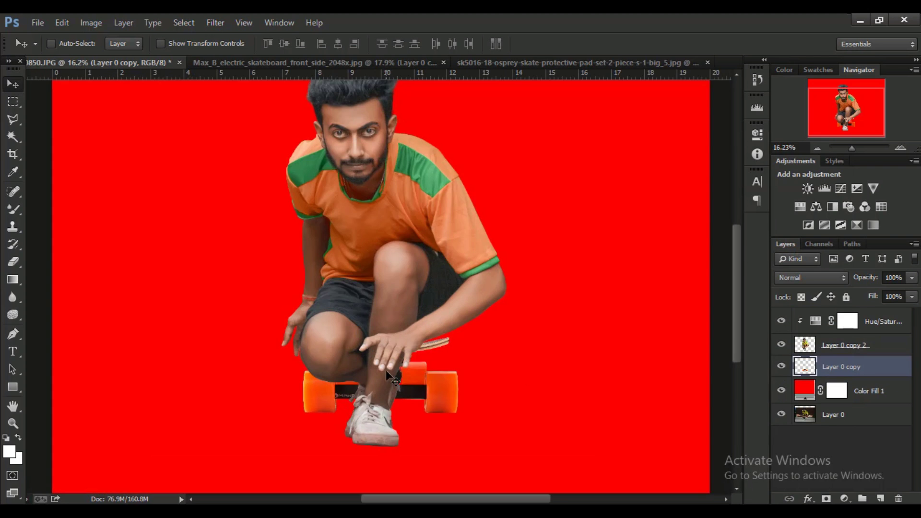
scroll(515, 347, "down", 3)
left_click_drag(379, 367, 378, 410)
scroll(378, 411, "down", 1)
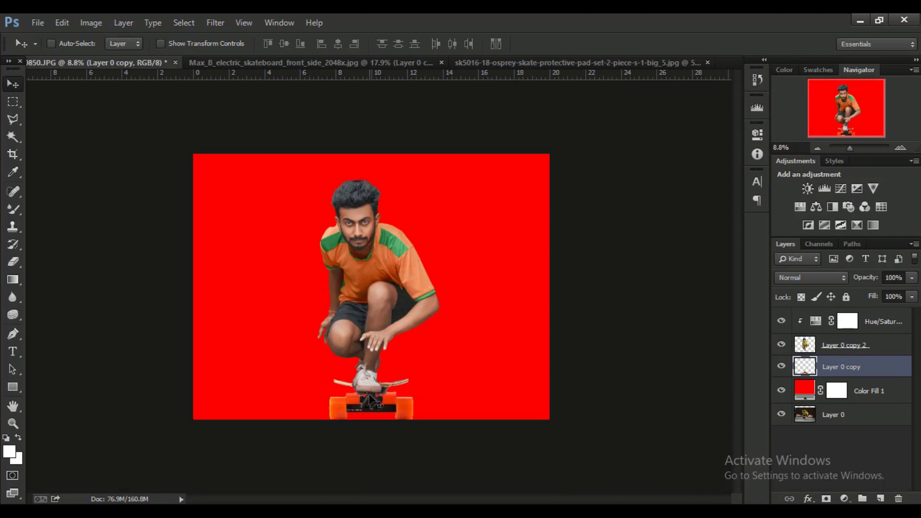
Raise the man higher on the canvas and slide the skateboard up under his shoe.
left_click(839, 344)
left_click_drag(366, 297, 361, 264)
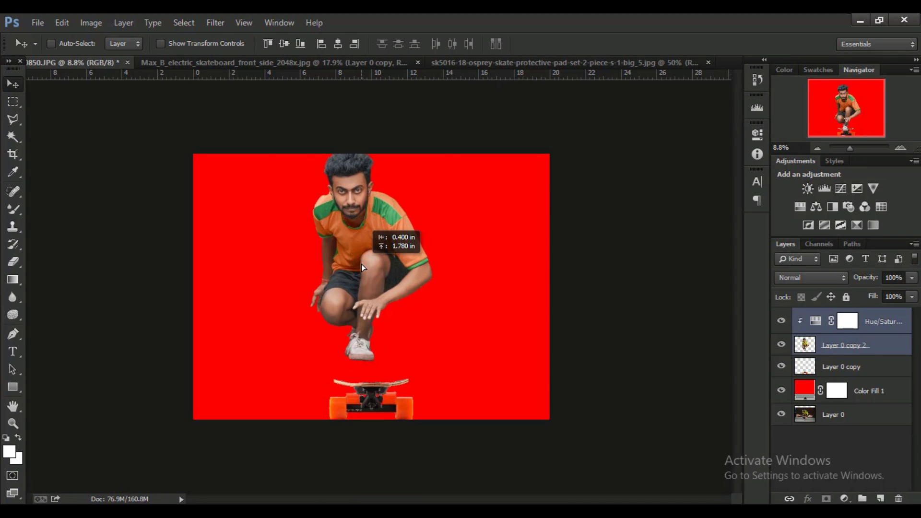
scroll(363, 401, "up", 2)
left_click(364, 401, "ctrl")
left_click_drag(363, 398, 366, 376)
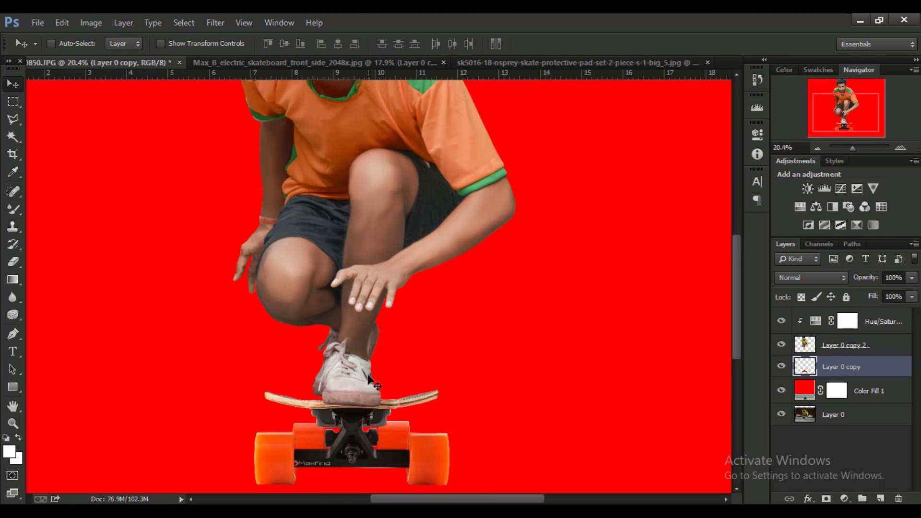
scroll(365, 376, "up", 5)
scroll(322, 430, "down", 2)
scroll(322, 431, "down", 1)
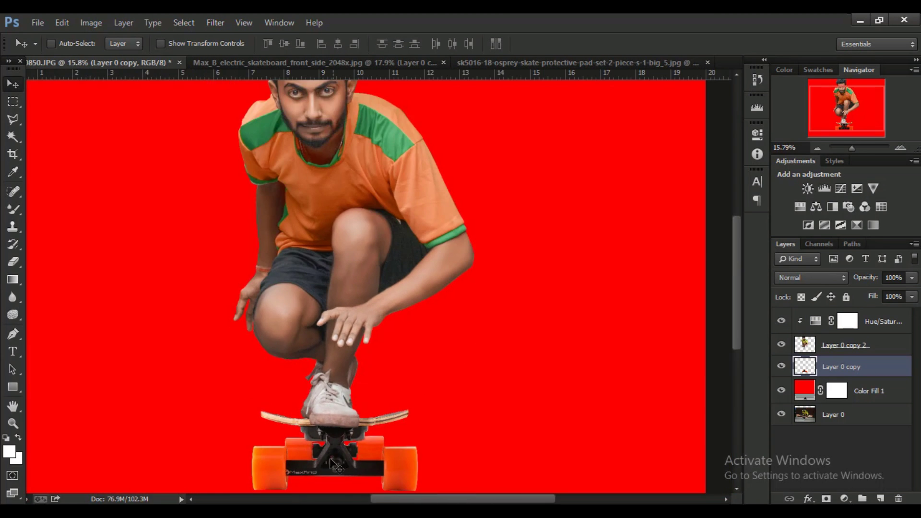
scroll(390, 373, "down", 3)
scroll(392, 371, "up", 3)
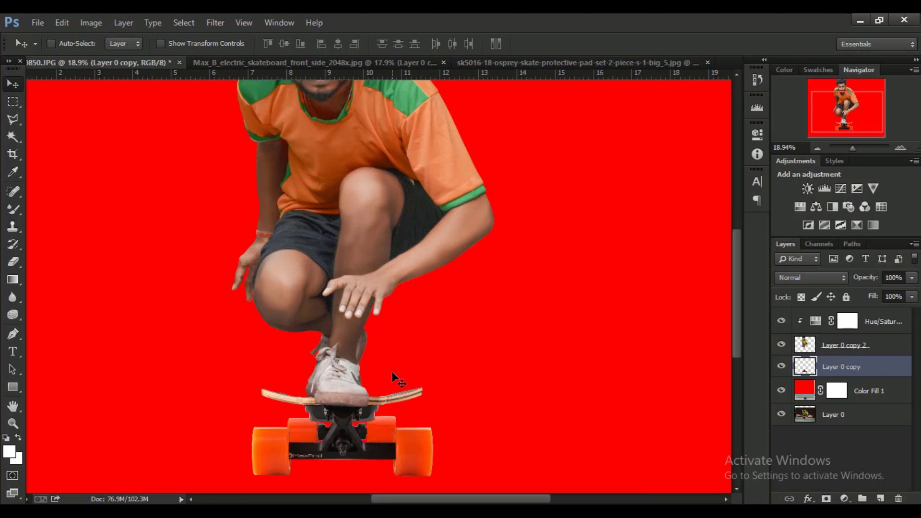
scroll(393, 371, "down", 2)
scroll(336, 240, "down", 1)
Crop the canvas taller by extending its top edge above the man.
key("c")
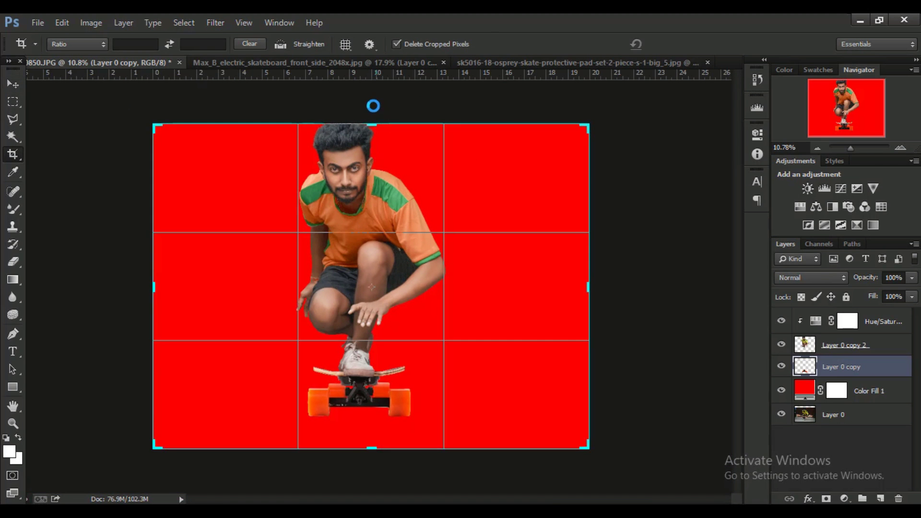
left_click_drag(371, 123, 372, 101)
key("Return")
scroll(511, 393, "up", 3)
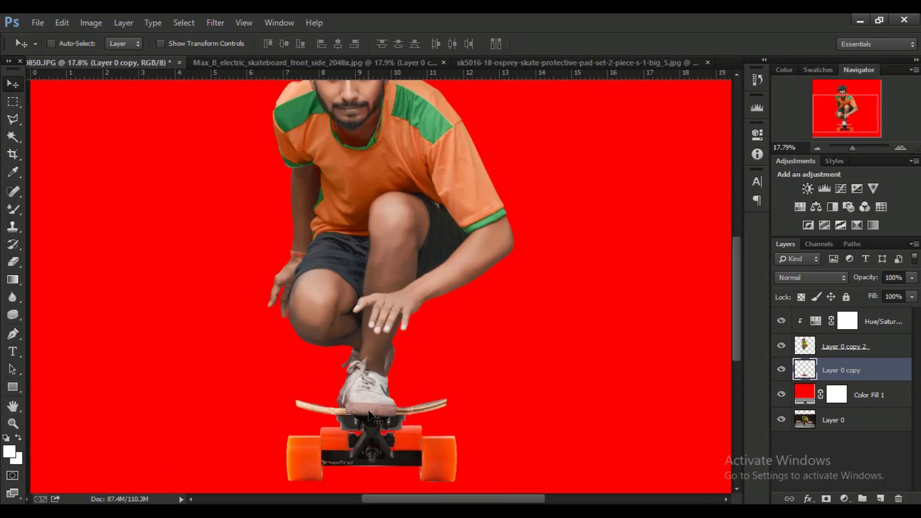
scroll(512, 394, "up", 1)
scroll(511, 393, "down", 2)
Scale the skateboard down with Free Transform to fit under the shoe.
key("ctrl+t")
scroll(487, 412, "up", 2)
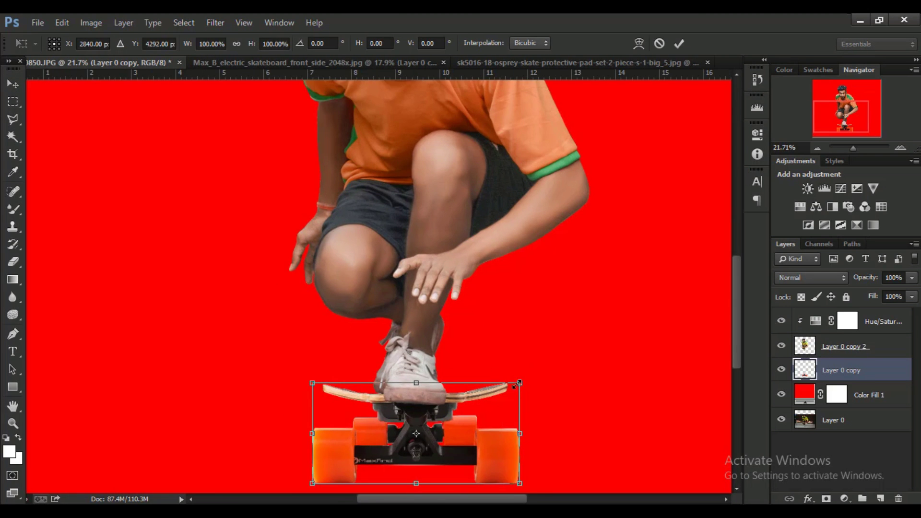
left_click_drag(513, 382, 478, 404)
scroll(514, 460, "up", 3, "alt")
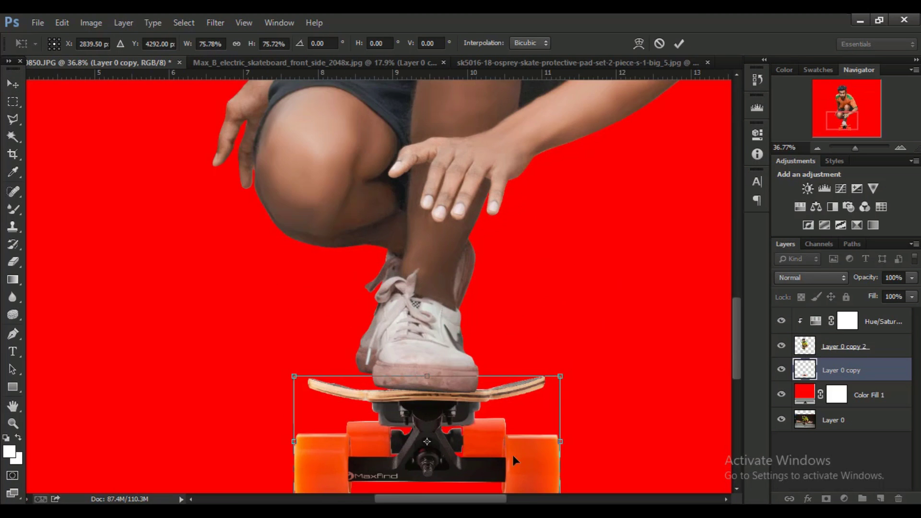
double_click(472, 404)
scroll(461, 403, "down", 2, "alt")
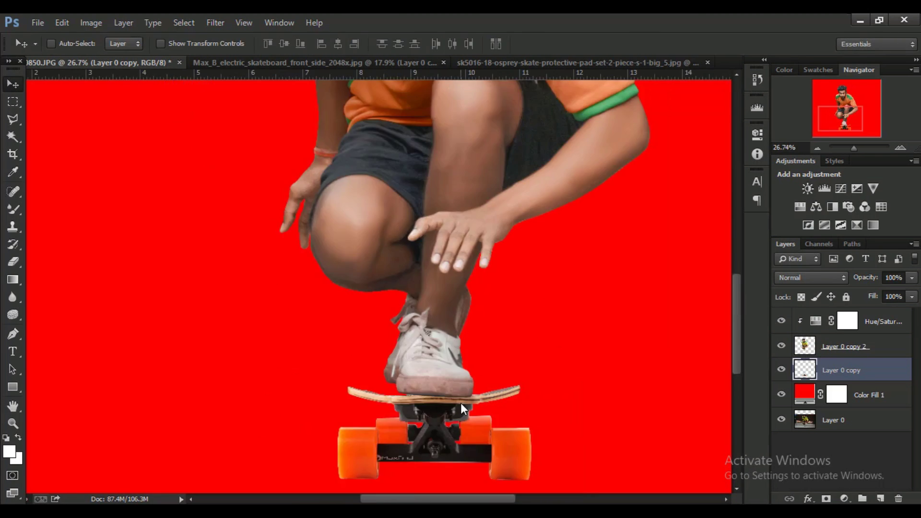
scroll(387, 378, "up", 3, "alt")
scroll(388, 378, "down", 1, "alt")
Adjust the skateboard's size once more and add a layer mask to the man's layer.
key("ctrl+t")
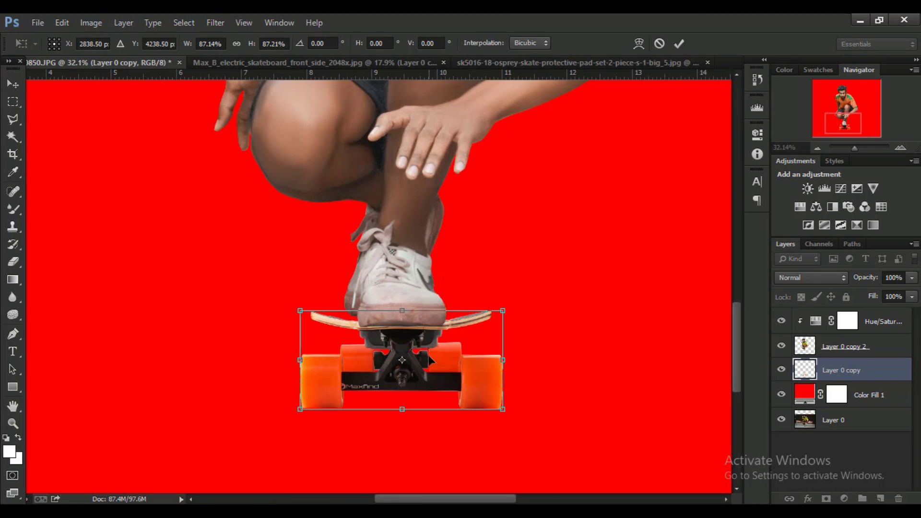
scroll(436, 368, "down", 4, "alt")
double_click(359, 418)
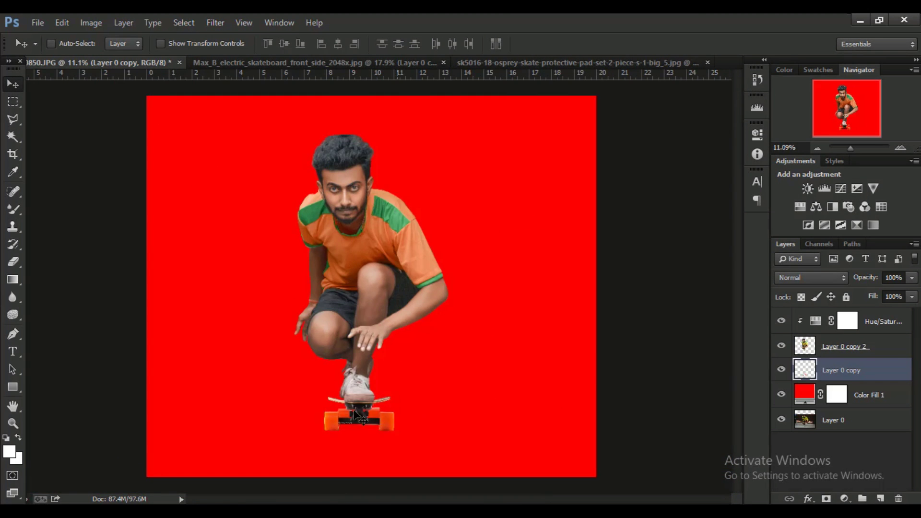
scroll(359, 418, "up", 4, "alt")
left_click(844, 346)
left_click(826, 498)
Set the Brush to paint black on the mask, then load and clear the deck outline selection.
key("b")
key("d")
key("x")
key("x")
scroll(469, 418, "up", 4, "alt")
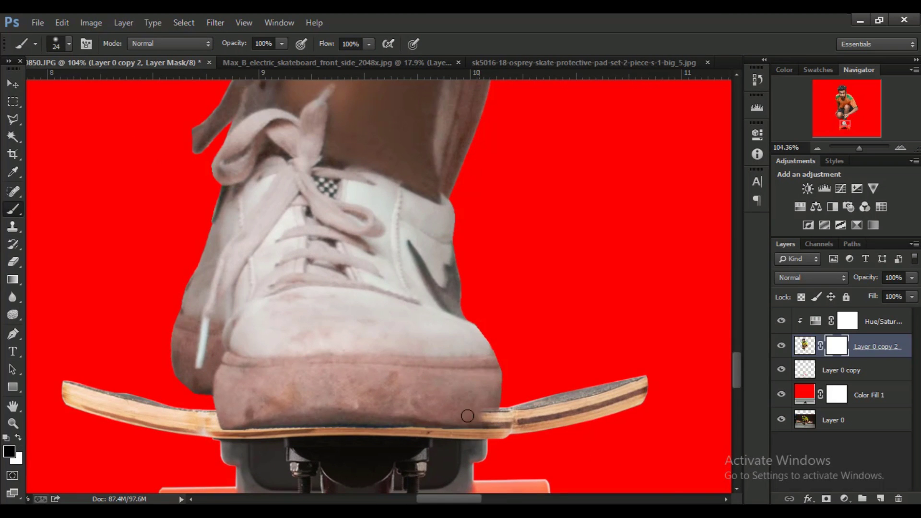
right_click(465, 283)
key("Escape")
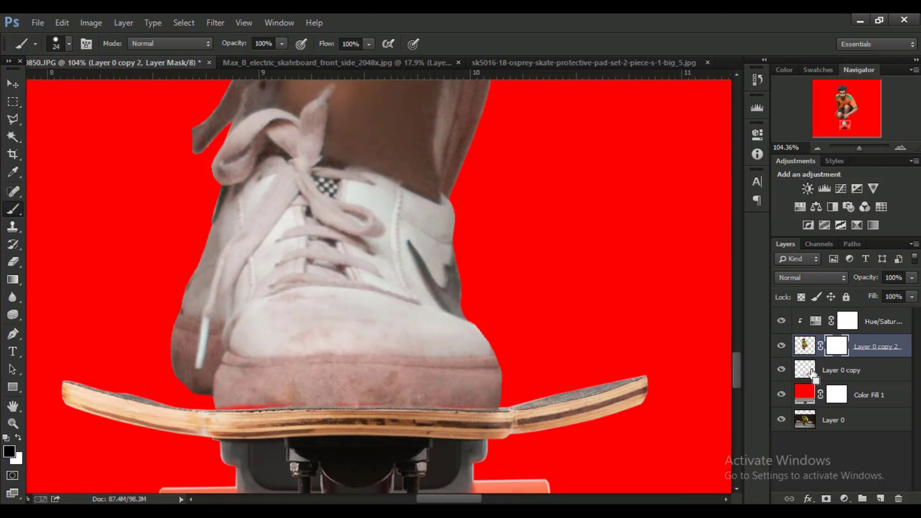
left_click(810, 372, "ctrl")
scroll(565, 421, "up", 2, "alt")
left_click(184, 22)
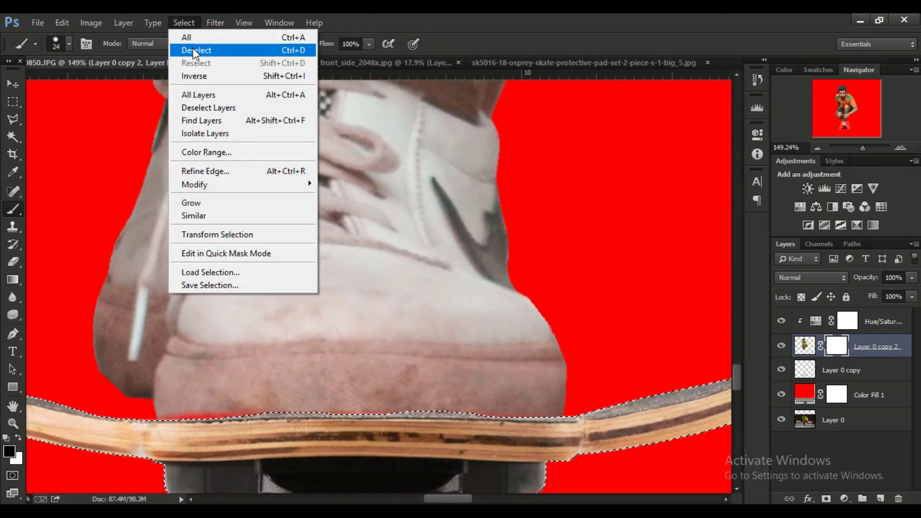
left_click(199, 48)
Switch to white, set a 12 px brush for the sole edge, then return to the layer image.
left_click(18, 438)
scroll(450, 391, "down", 2, "alt")
scroll(450, 391, "up", 2, "alt")
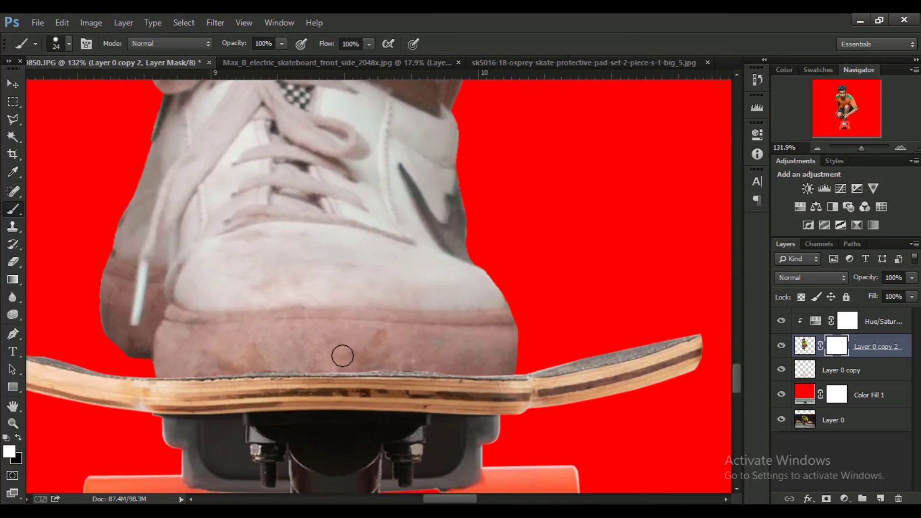
scroll(341, 354, "up", 2, "alt")
right_click(391, 284)
type("12")
key("Return")
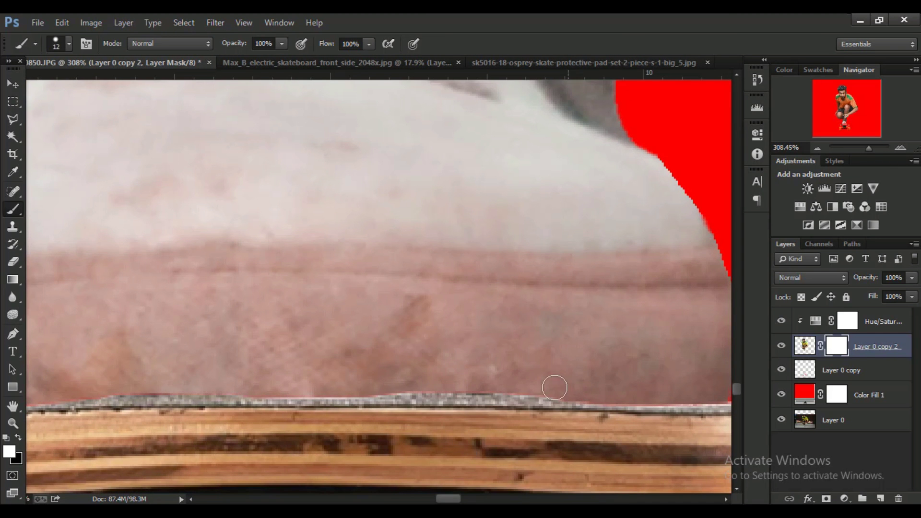
scroll(212, 343, "left", 5)
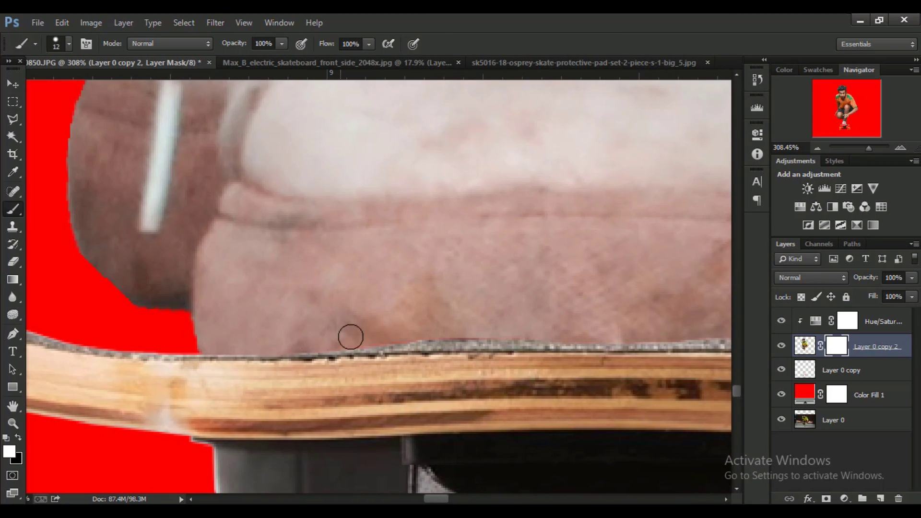
scroll(494, 336, "right", 5)
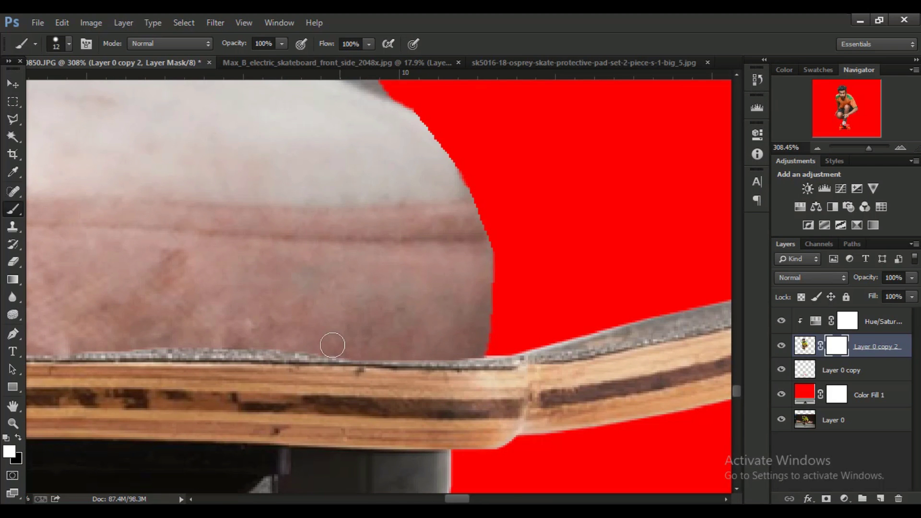
scroll(328, 343, "down", 5, "alt")
key("ctrl+2")
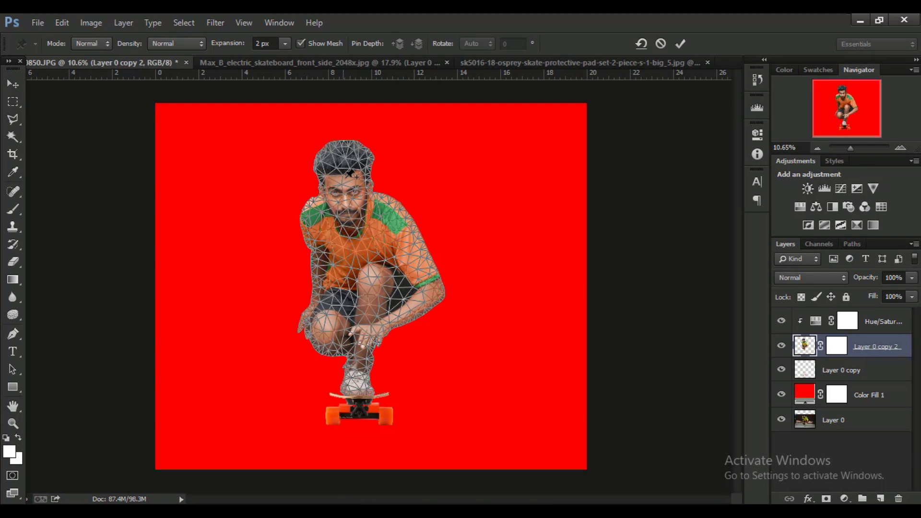
Zoom in and add a Puppet Warp pin at the shoe's lower-left edge.
scroll(411, 307, "up", 3, "alt")
scroll(382, 206, "up", 2, "alt")
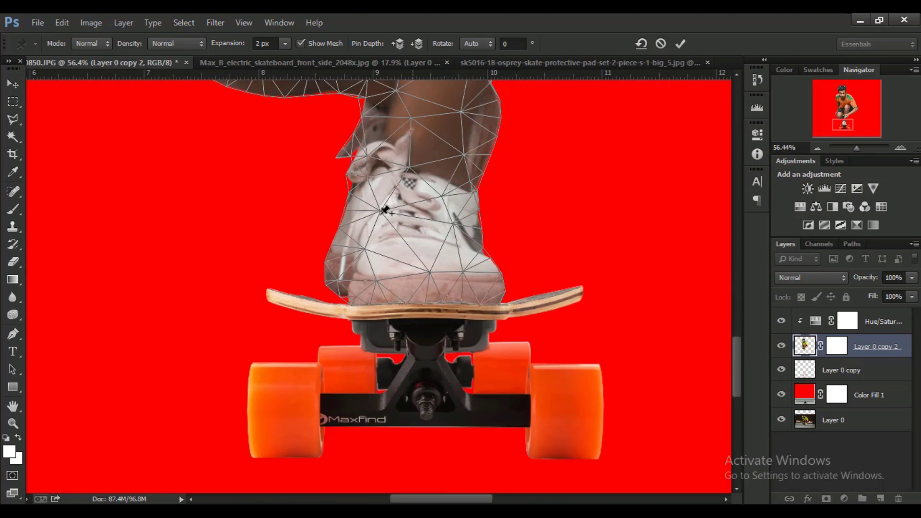
scroll(382, 205, "up", 2, "alt")
scroll(381, 202, "up", 2, "alt")
scroll(382, 206, "up", 1, "alt")
left_click(352, 258)
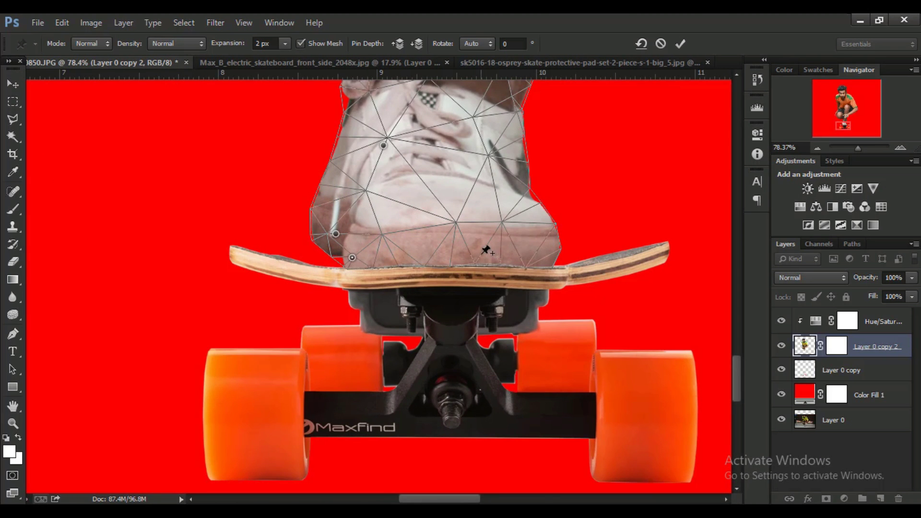
Drag the shoe's sole down onto the skateboard deck and commit the warp.
scroll(354, 206, "up", 1, "alt")
scroll(339, 247, "up", 1, "alt")
scroll(353, 181, "up", 1, "alt")
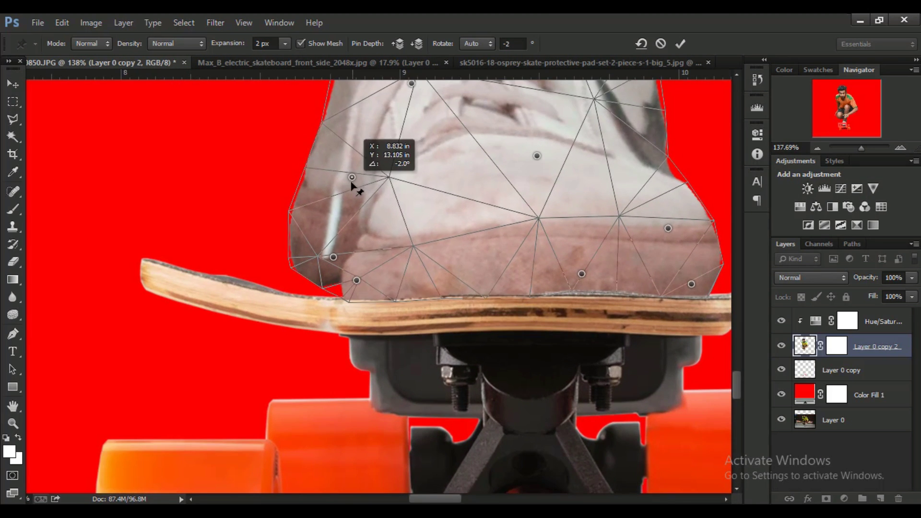
scroll(365, 271, "up", 1, "alt")
left_click_drag(365, 271, 366, 302)
scroll(381, 258, "down", 2)
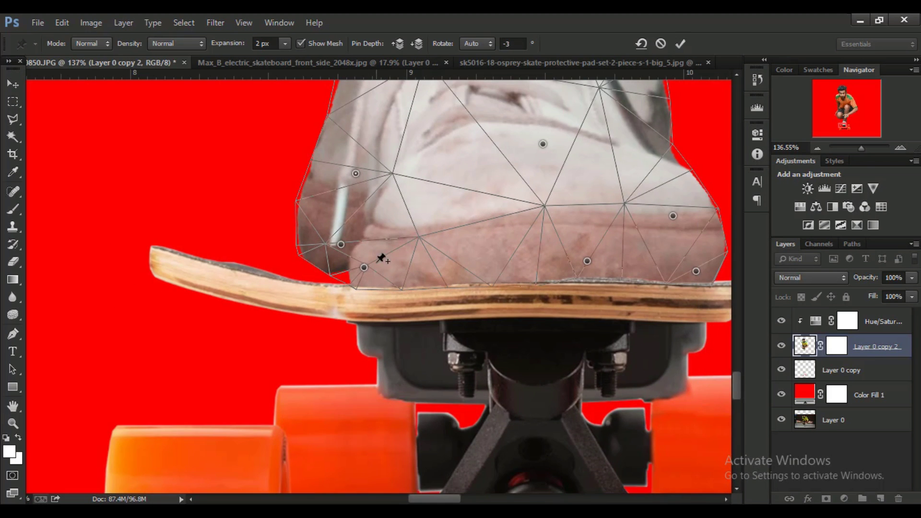
key("Return")
key("b")
scroll(353, 205, "down", 2)
scroll(353, 205, "up", 3, "alt")
scroll(363, 214, "down", 2, "alt")
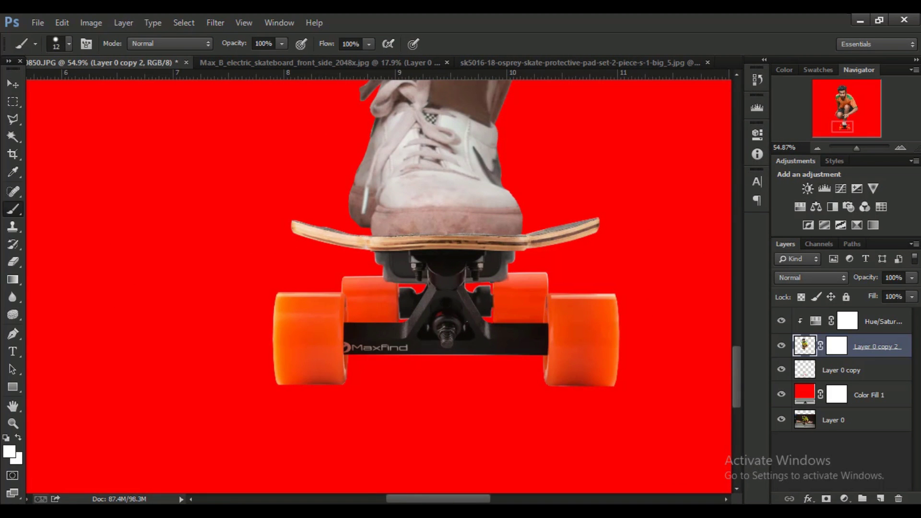
Switch to the Smudge tool and adjust its brush size for the shoe edge.
right_click(13, 209)
left_click(13, 297)
scroll(336, 230, "up", 3, "alt")
right_click(370, 206)
key("Escape")
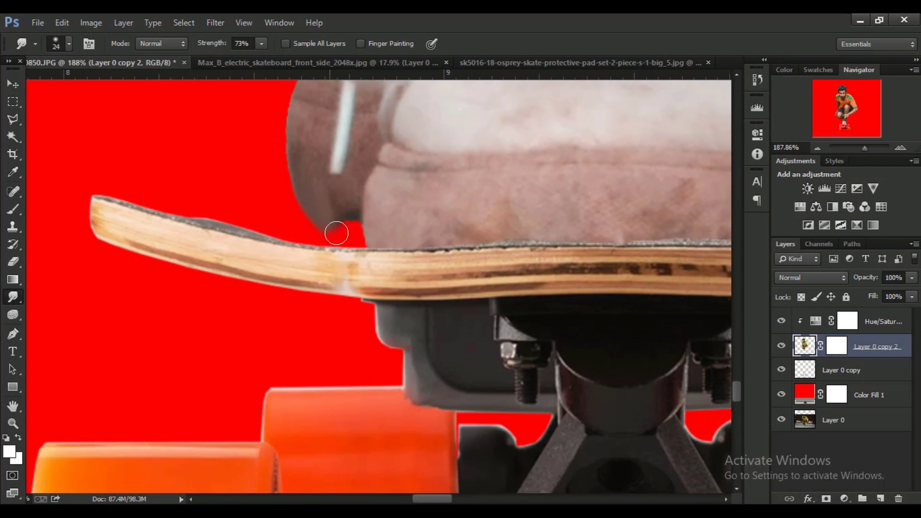
scroll(336, 234, "down", 2, "alt")
scroll(336, 233, "down", 1, "alt")
scroll(408, 274, "up", 4, "alt")
Select the red gap beside the shoe with the Polygonal Lasso and clone shoe texture over it.
key("l")
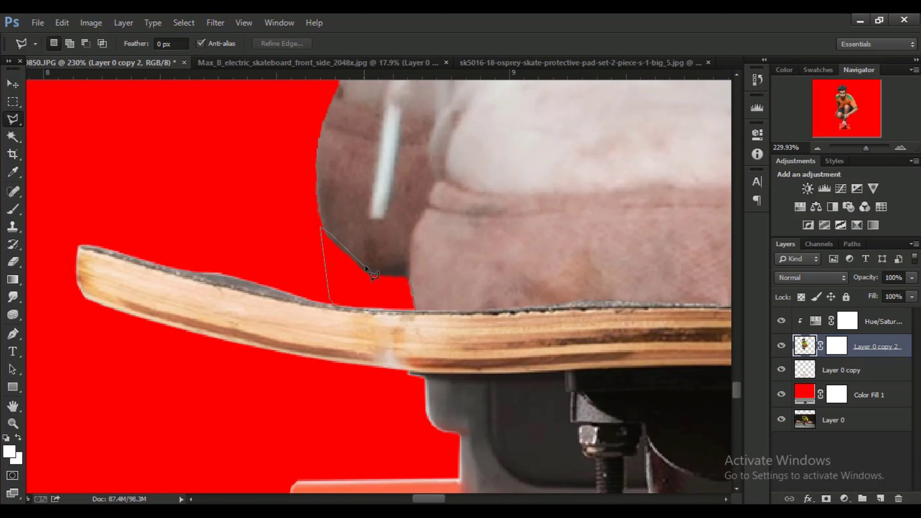
left_click(367, 270)
left_click(408, 273)
double_click(415, 310)
key("s")
right_click(355, 246)
left_click_drag(322, 222, 326, 251)
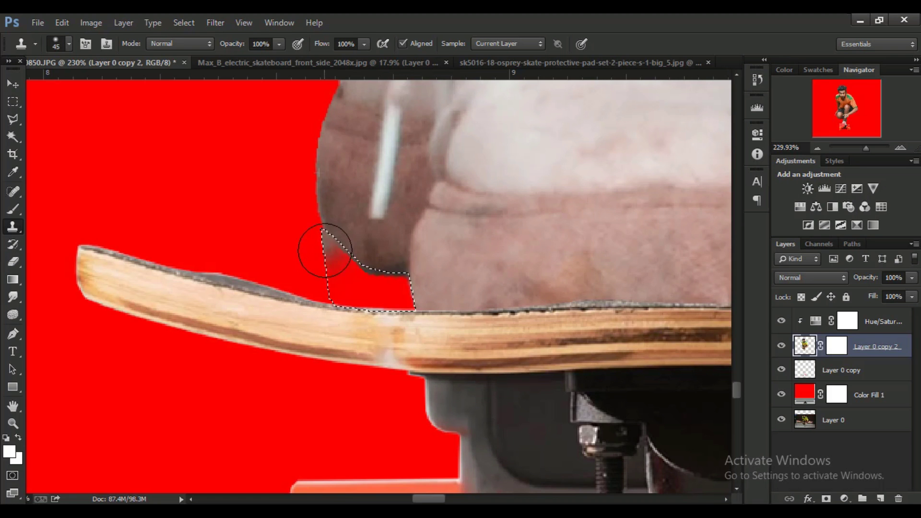
right_click(386, 225)
mouse_move(417, 278)
left_mouse_down()
mouse_move(364, 295)
mouse_move(391, 319)
left_mouse_up()
key("ctrl+d")
Shrink the Clone Stamp brush and clone over the rough deck edge.
scroll(364, 275, "up", 2, "alt")
right_click(383, 282)
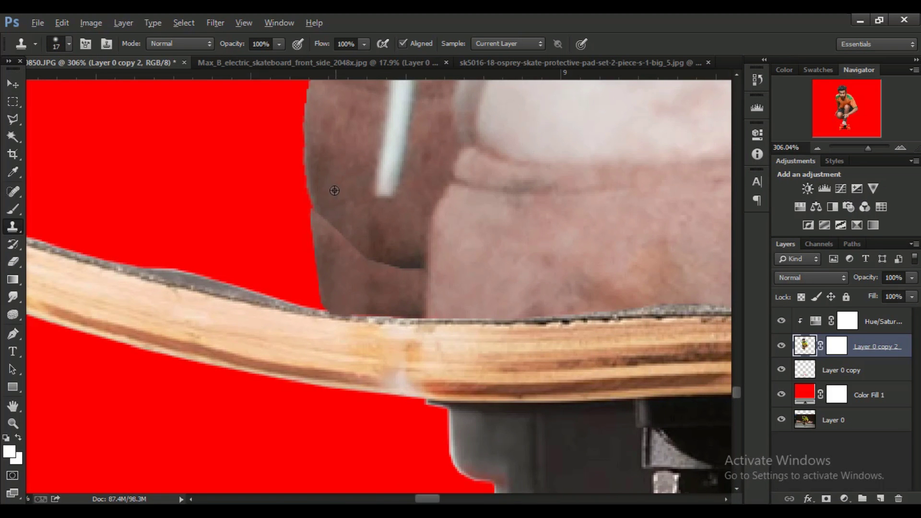
scroll(421, 222, "down", 3, "alt")
scroll(421, 222, "down", 2, "alt")
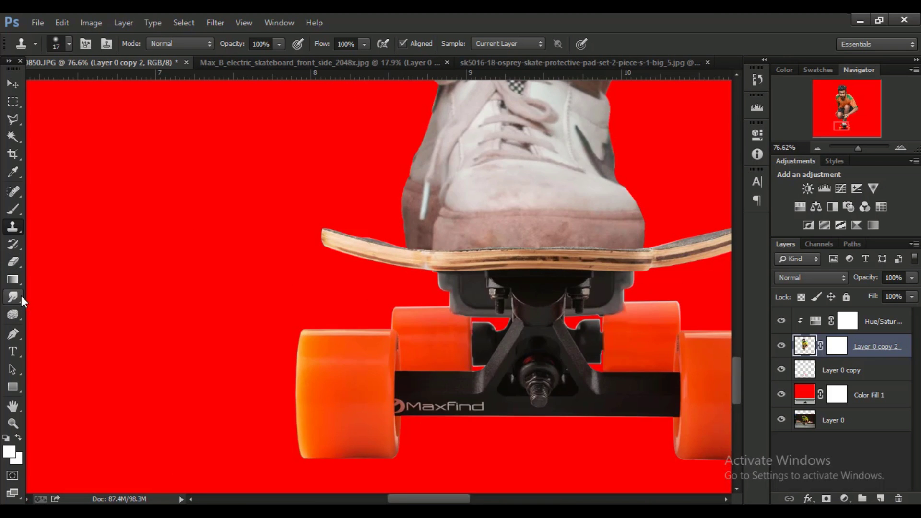
scroll(350, 257, "up", 5, "alt")
right_click(418, 235)
left_click(18, 438)
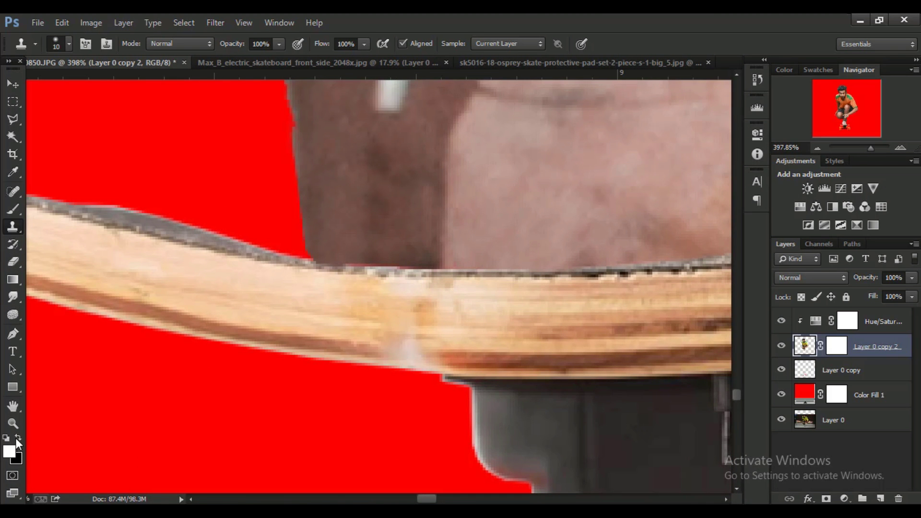
left_click_drag(421, 263, 355, 271)
scroll(355, 271, "down", 3, "alt")
scroll(288, 288, "down", 2, "alt")
Use the Blur tool on the skateboard layer to soften its cut-out edges.
key("r")
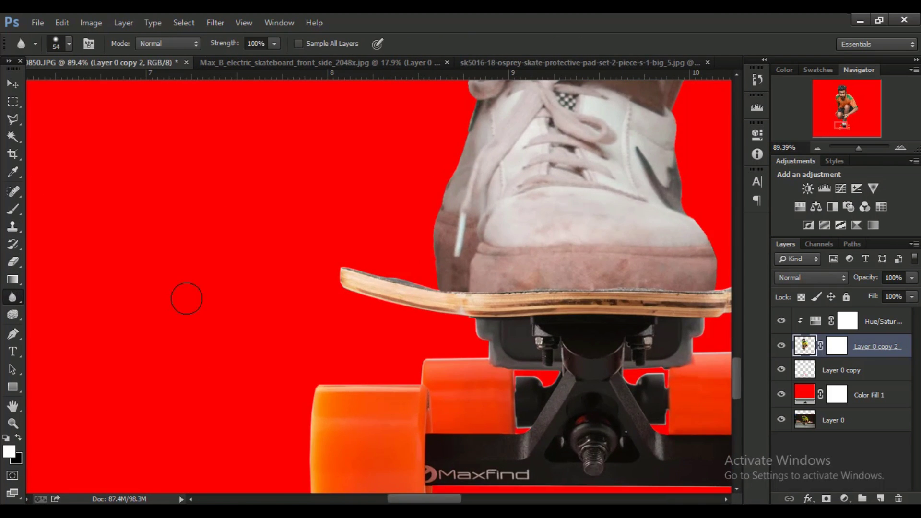
key("alt+bracketleft")
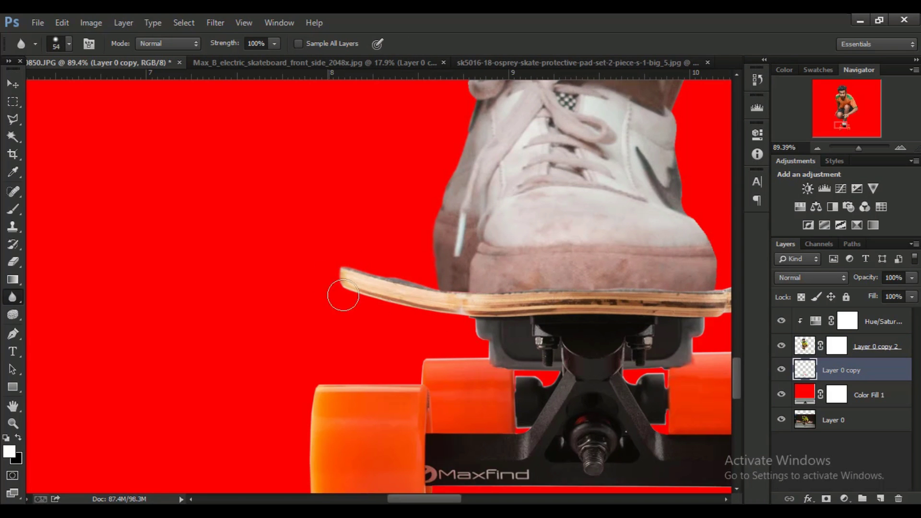
scroll(416, 374, "down", 2, "alt")
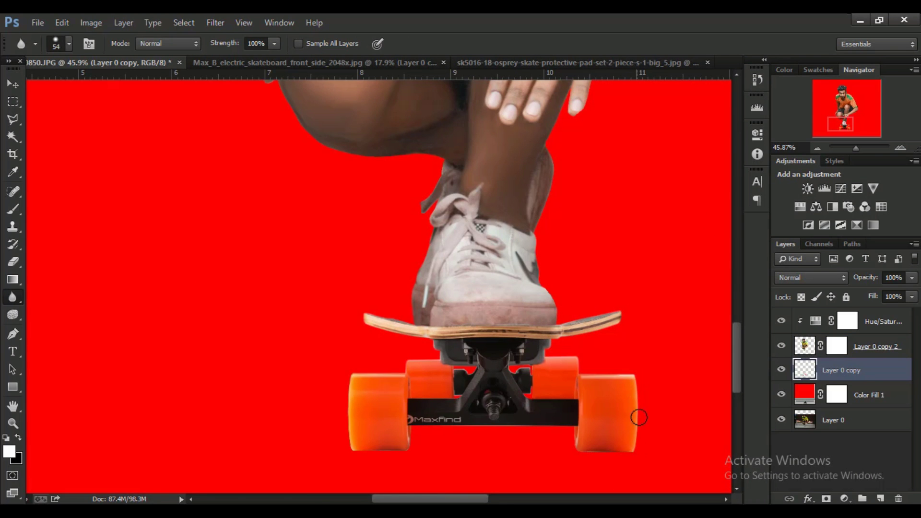
scroll(422, 370, "up", 2, "alt")
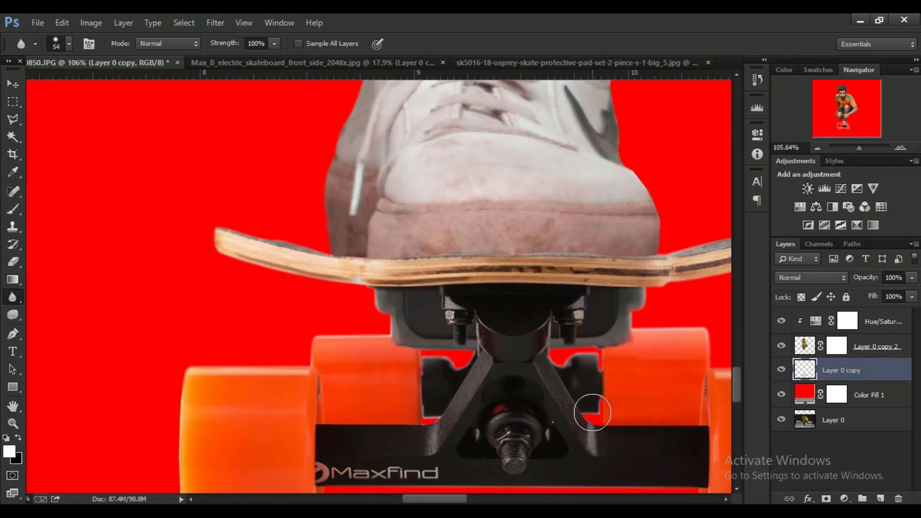
scroll(592, 406, "down", 3, "alt")
scroll(368, 190, "down", 2, "alt")
scroll(368, 191, "up", 2)
Lower the man's Hue/Saturation adjustment opacity to 37%.
left_click(883, 321)
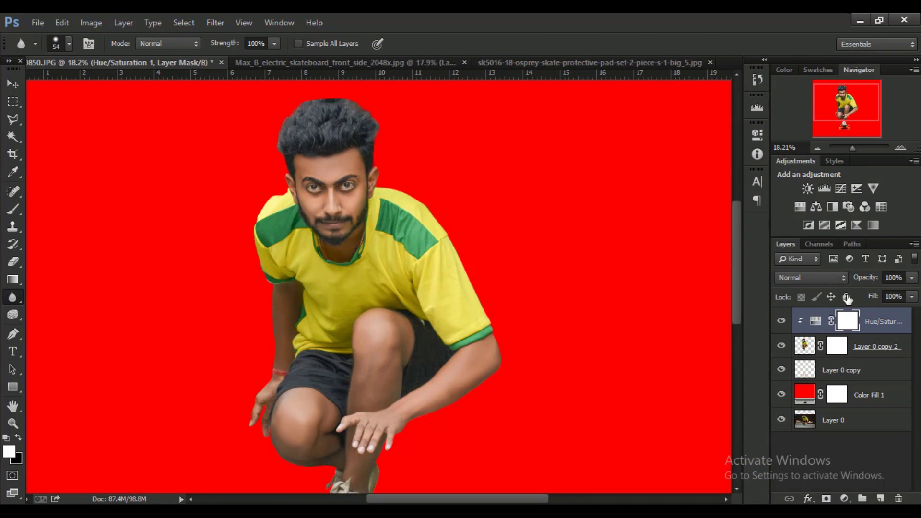
left_click_drag(865, 277, 844, 278)
scroll(375, 444, "up", 2)
Add a Hue/Saturation layer clipped to the skateboard, shift Reds hue +19, and merge it down.
left_click(844, 370)
left_click(799, 206)
scroll(368, 287, "down", 3)
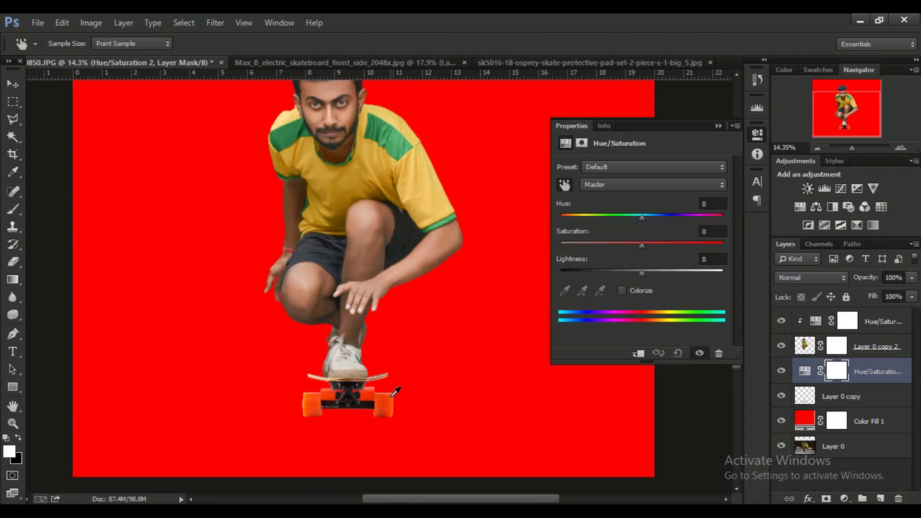
left_click(564, 184)
left_click_drag(379, 408, 406, 411)
scroll(407, 411, "up", 2, "alt")
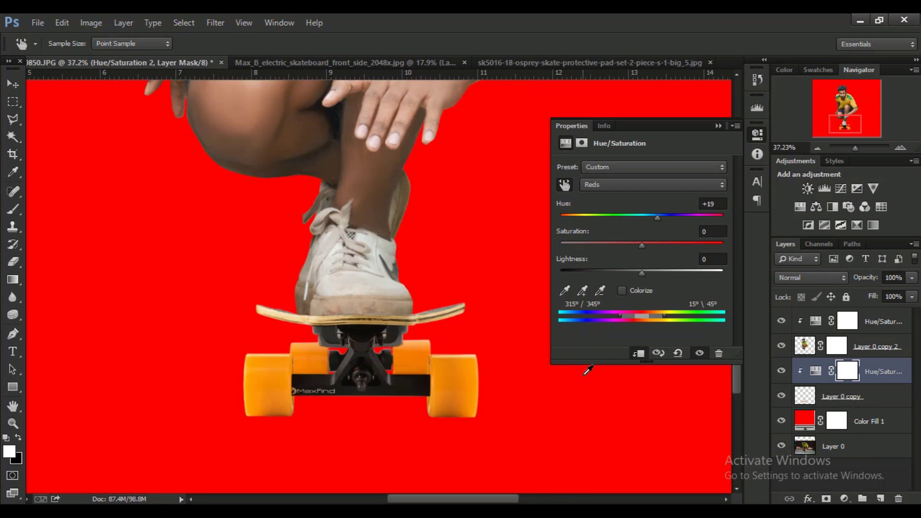
right_click(839, 396)
left_click(767, 398)
scroll(635, 99, "down", 3, "alt")
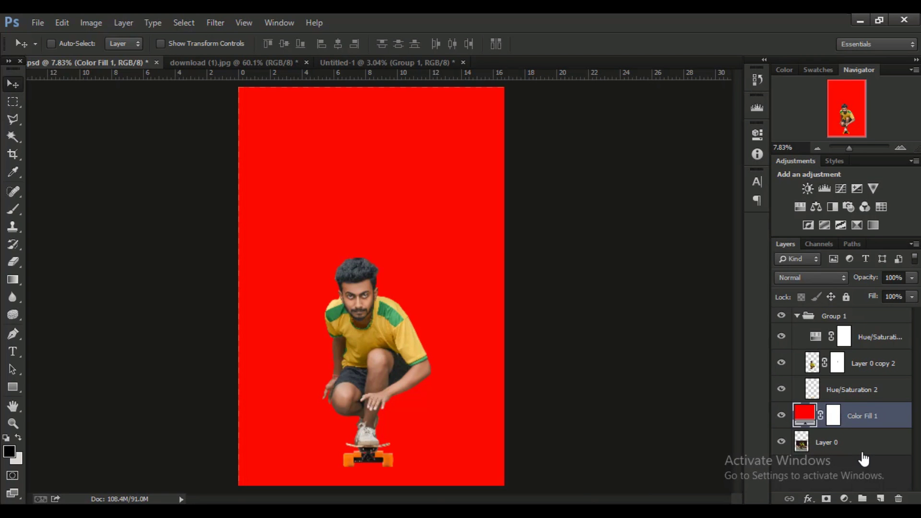
Delete the man's Hue/Saturation 1 adjustment layer.
scroll(373, 334, "up", 2, "alt")
scroll(380, 323, "down", 1, "alt")
scroll(376, 385, "down", 2, "alt")
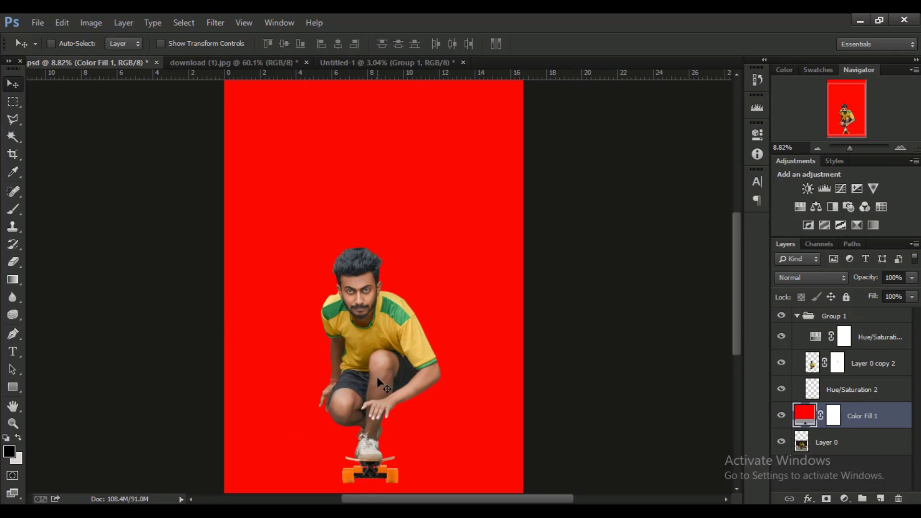
scroll(379, 402, "down", 1, "alt")
scroll(380, 402, "down", 1, "alt")
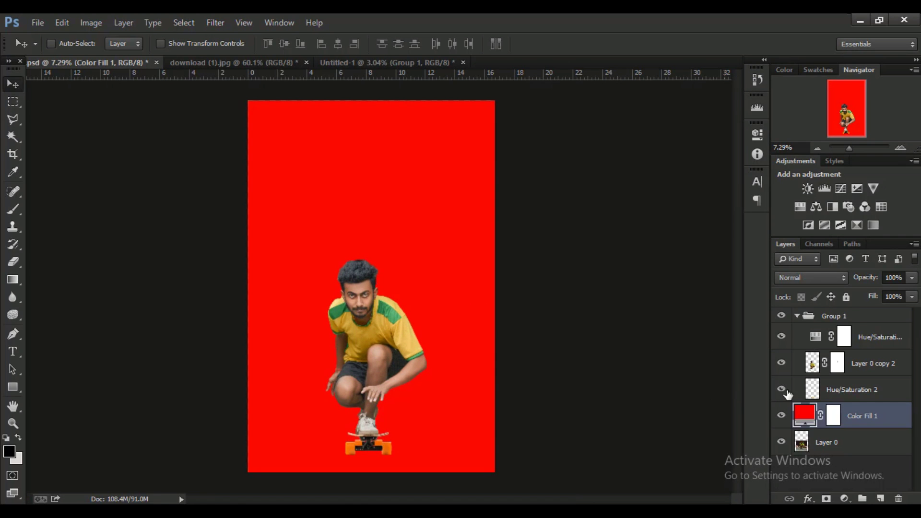
left_click(865, 341)
key("Delete")
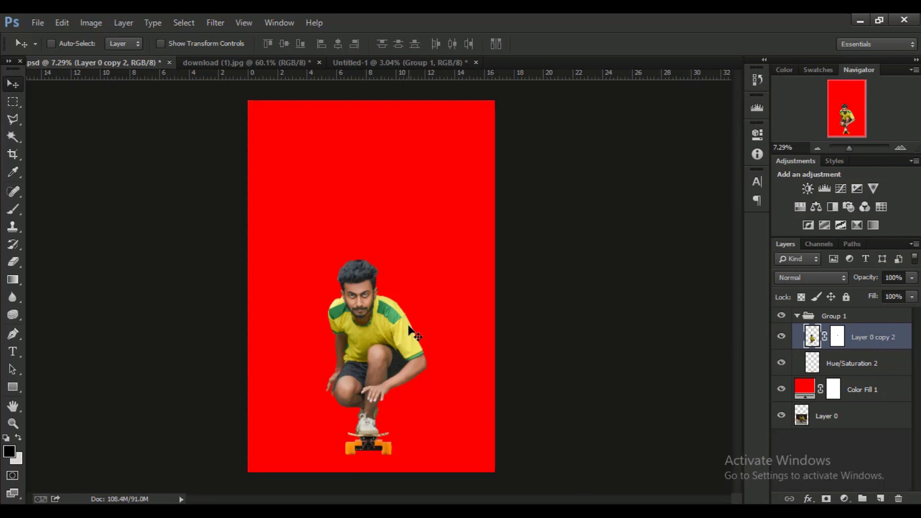
Add a Selective Color layer clipped to Layer 0 copy 2 with Reds Black set to -9.
scroll(379, 305, "up", 1, "alt")
scroll(379, 305, "up", 2, "alt")
scroll(381, 307, "down", 1, "alt")
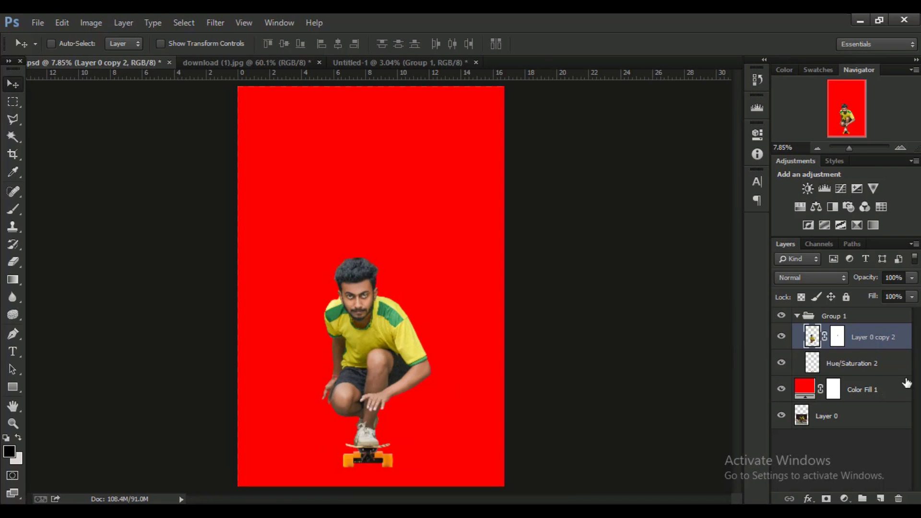
left_click(844, 499)
left_click(825, 487)
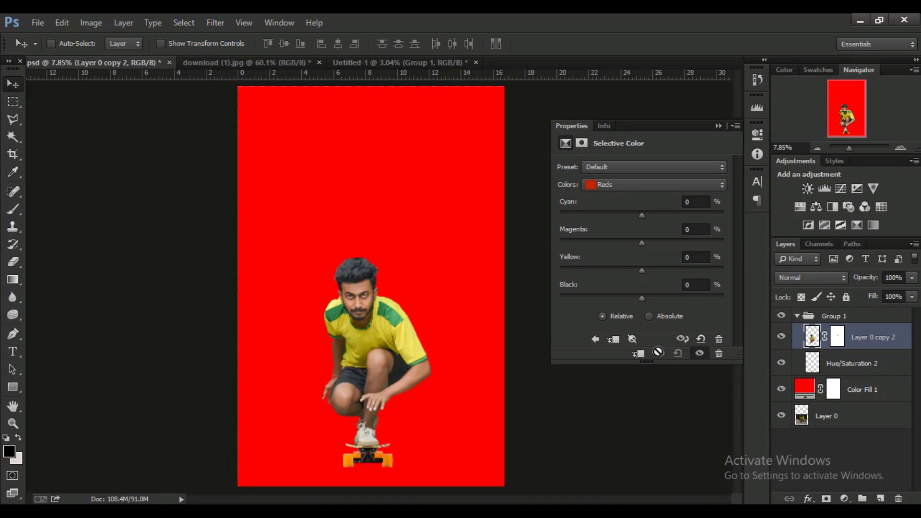
left_click(638, 353)
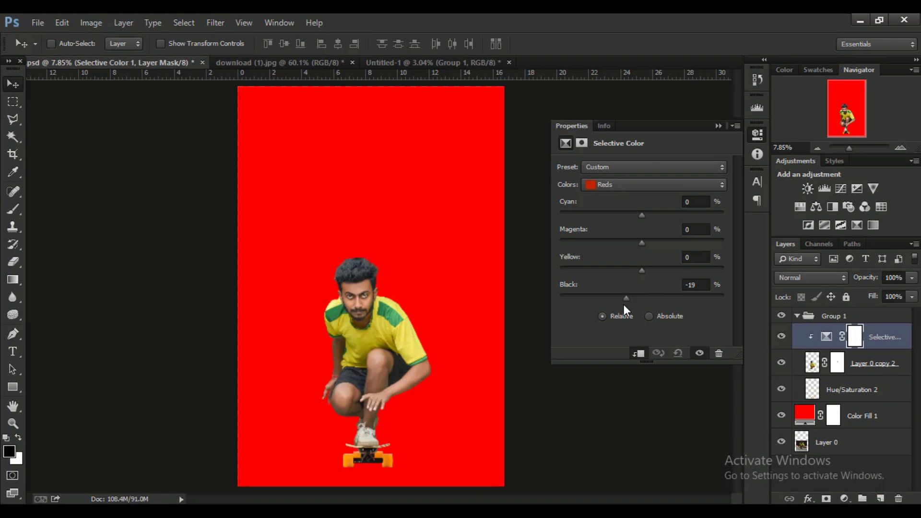
left_click_drag(623, 305, 623, 305)
left_click_drag(623, 304, 634, 304)
Close the adjustment properties, collapse Group 1 and select the Color Fill 1 layer.
left_click(719, 126)
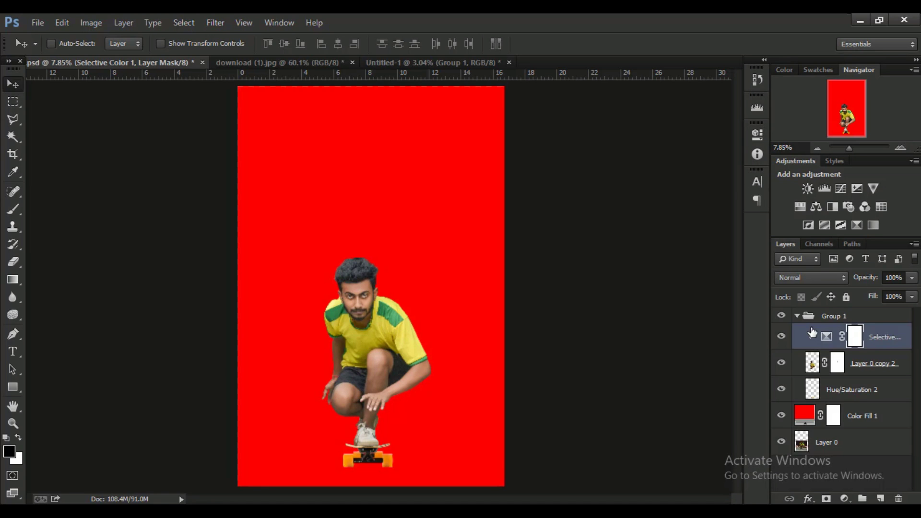
left_click(797, 315)
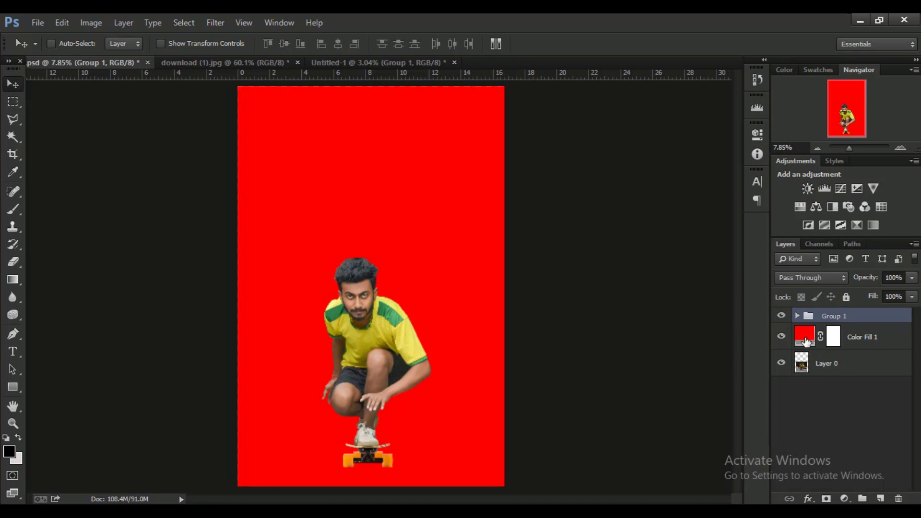
left_click(858, 343)
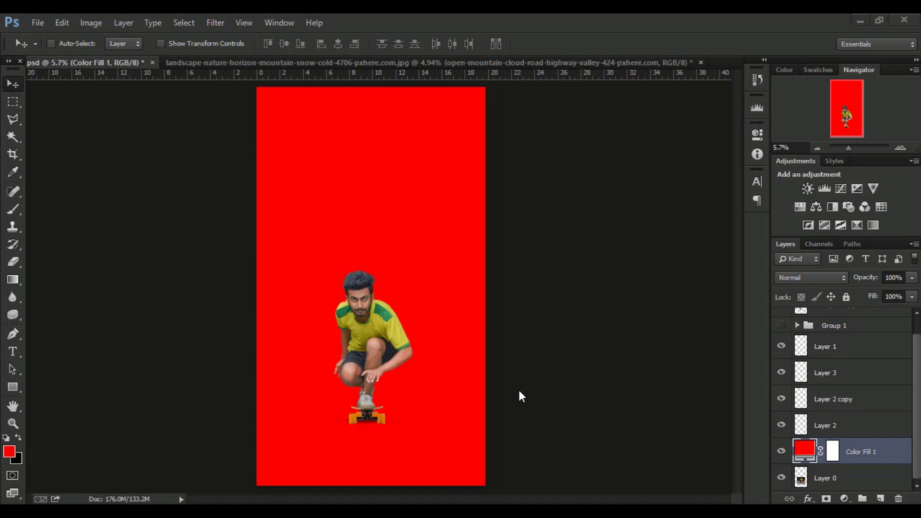
Drop the cloudy road landscape into the composite and select its layer.
scroll(386, 391, "up", 1)
scroll(387, 391, "up", 1)
scroll(398, 396, "down", 3)
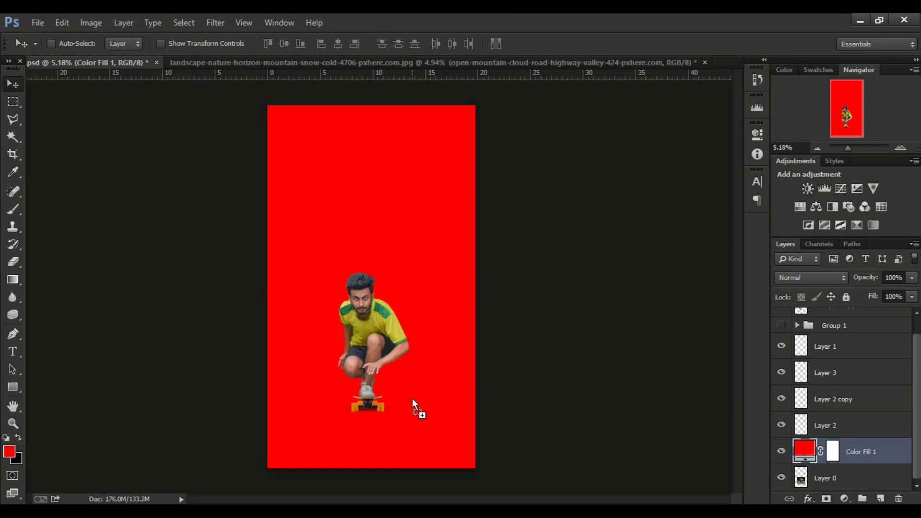
left_click_drag(413, 398, 413, 398)
scroll(412, 399, "up", 1)
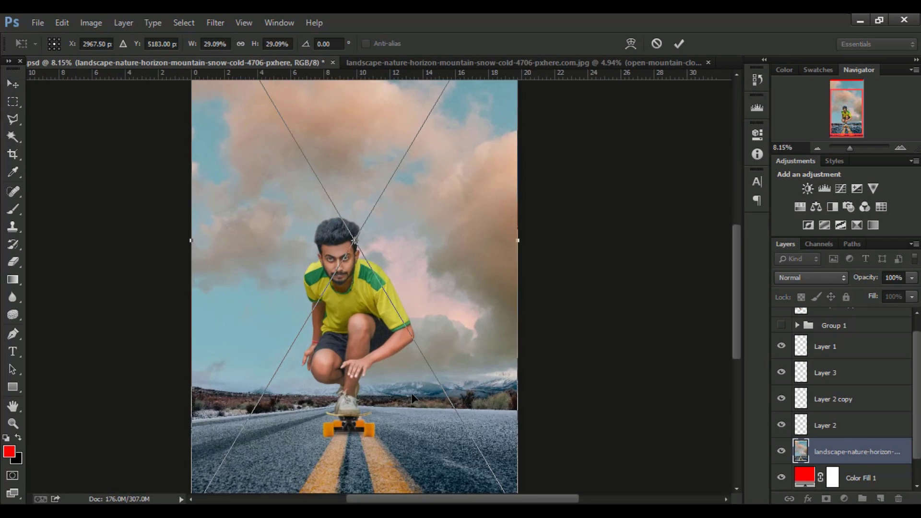
scroll(410, 389, "down", 2)
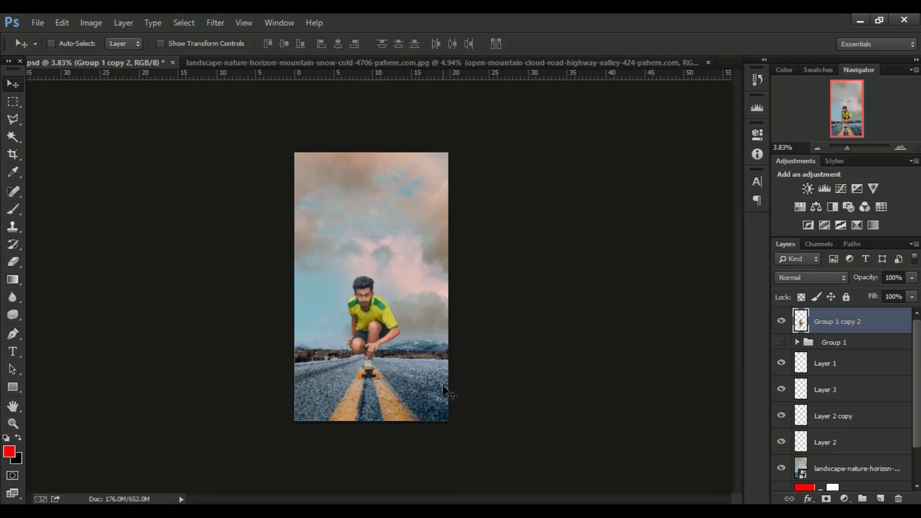
scroll(323, 349, "up", 1)
scroll(322, 349, "down", 2)
left_click(323, 349, "ctrl")
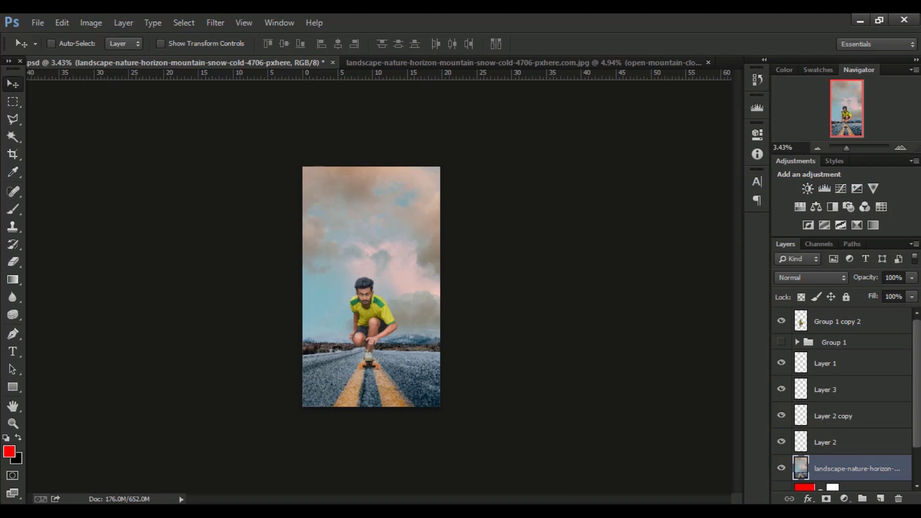
Crop the canvas to the frame, adjusting the left edge and raising the top.
key("c")
scroll(461, 288, "up", 1)
scroll(319, 300, "down", 2)
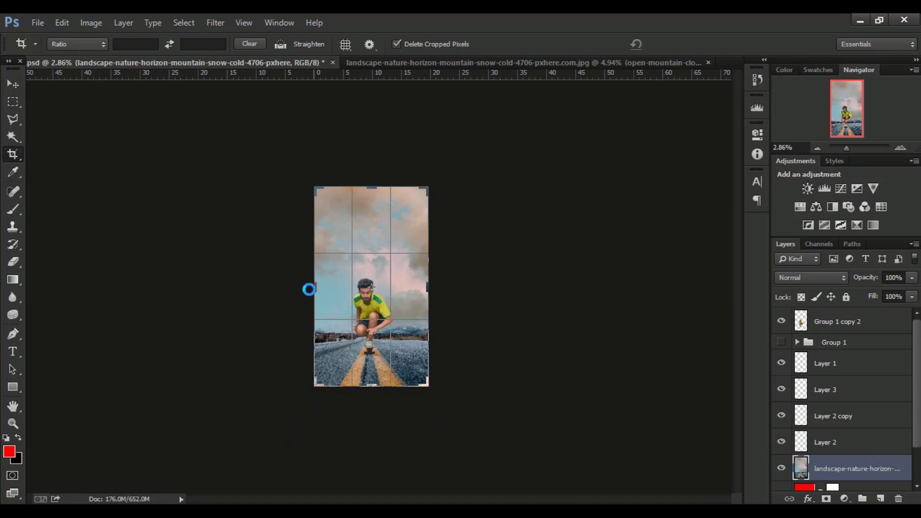
left_click_drag(428, 288, 435, 288)
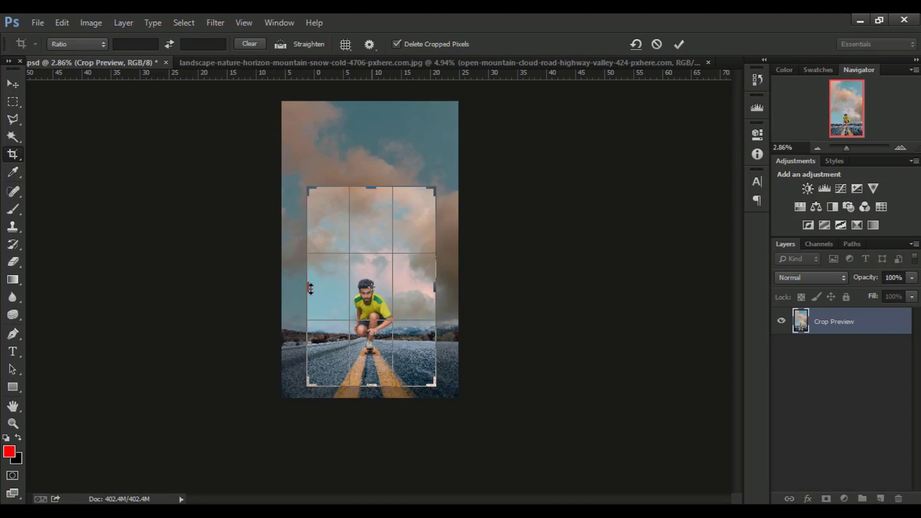
left_click_drag(311, 288, 306, 288)
left_click_drag(371, 187, 372, 181)
key("Return")
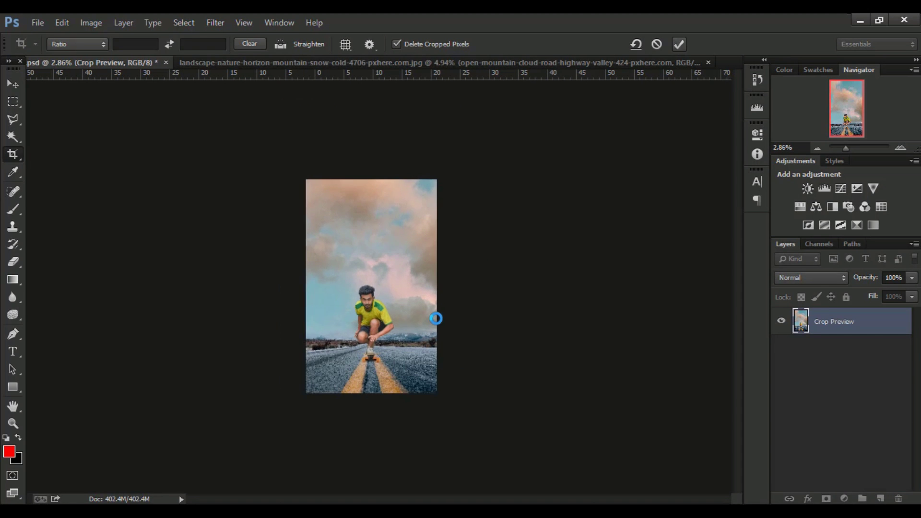
Return to the Move tool and start the Camera Raw Filter on the landscape.
left_click(13, 84)
left_click(216, 23)
left_click(245, 102)
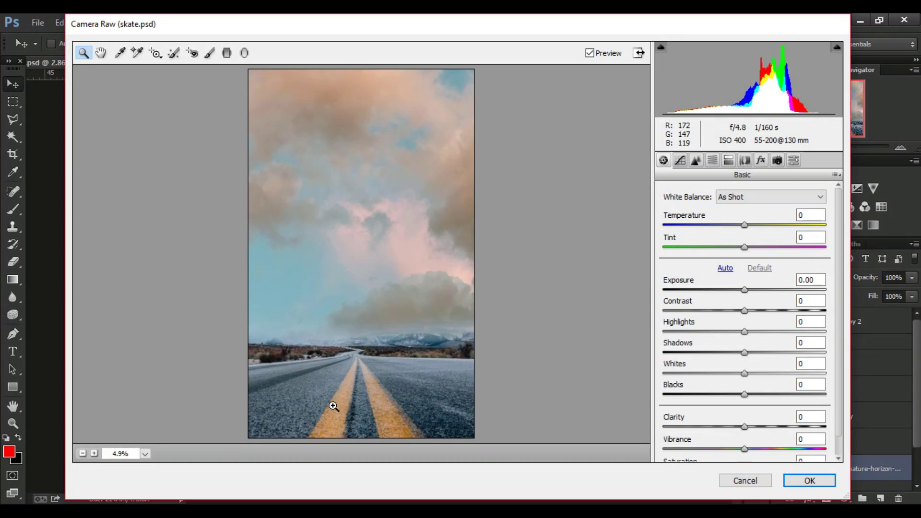
Paint a Saturation -53 Adjustment Brush stroke over the road landscape and apply Camera Raw.
key("k")
double_click(726, 261)
left_click_drag(744, 366, 707, 366)
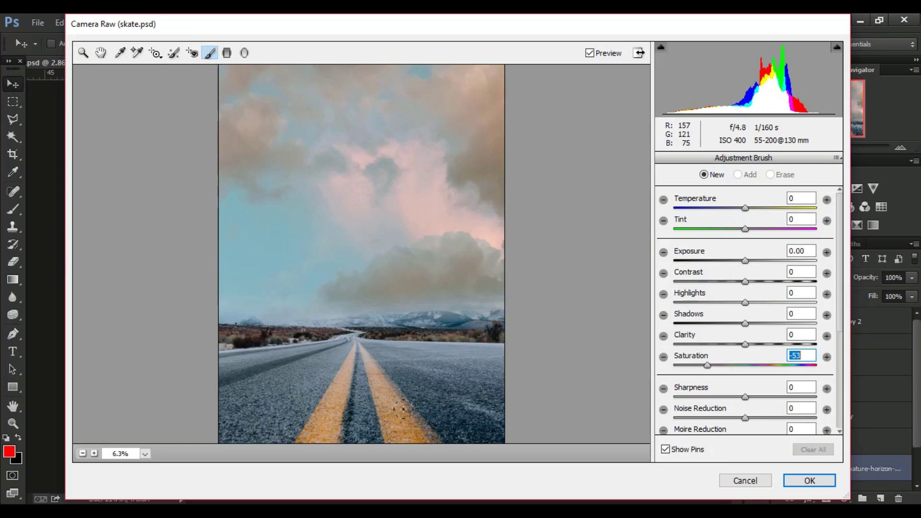
left_click(465, 438)
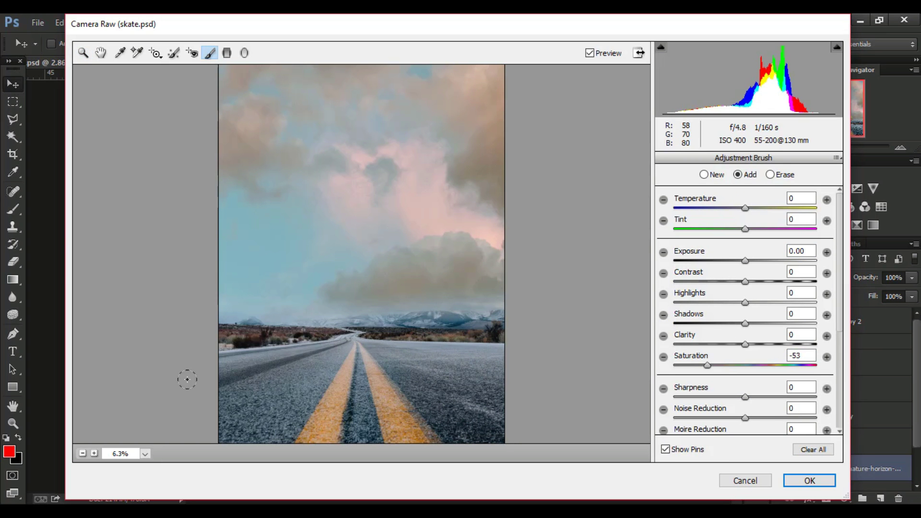
key("ctrl+plus")
scroll(355, 312, "down", 3)
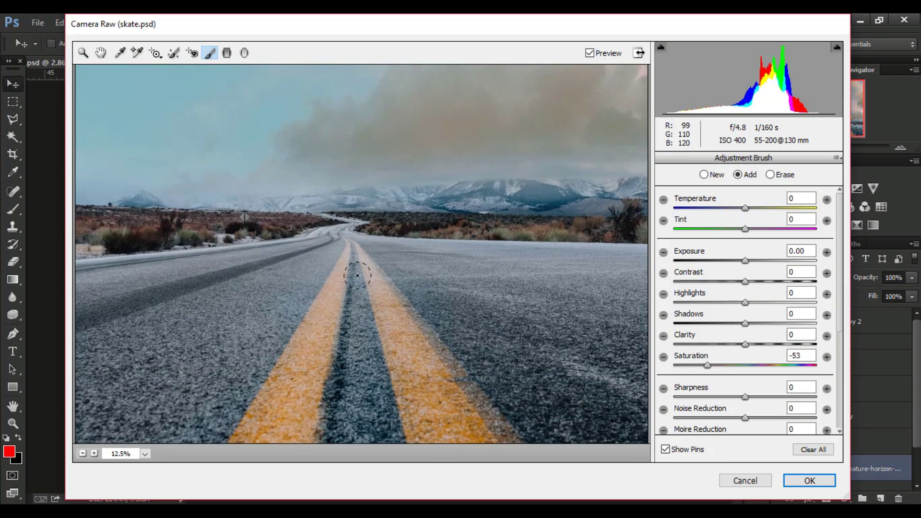
key("ctrl+minus")
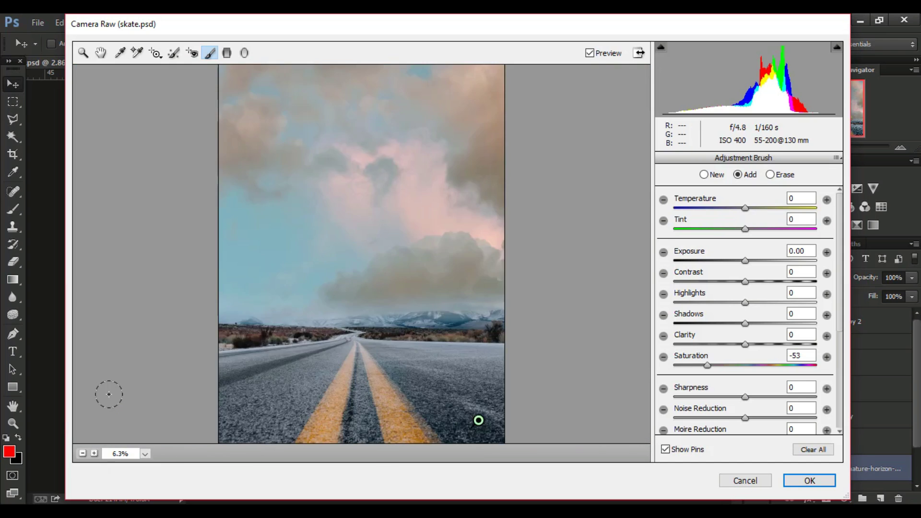
key("ctrl+minus")
key("ctrl+0")
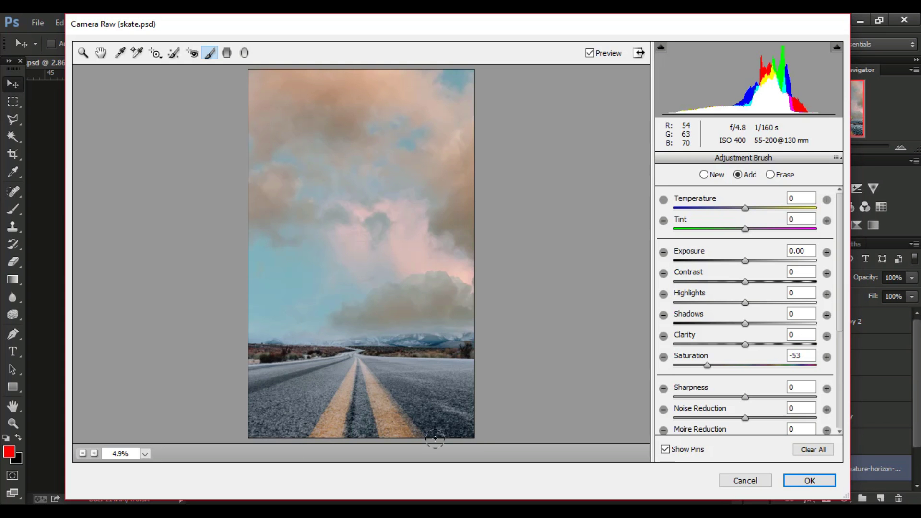
left_click(798, 480)
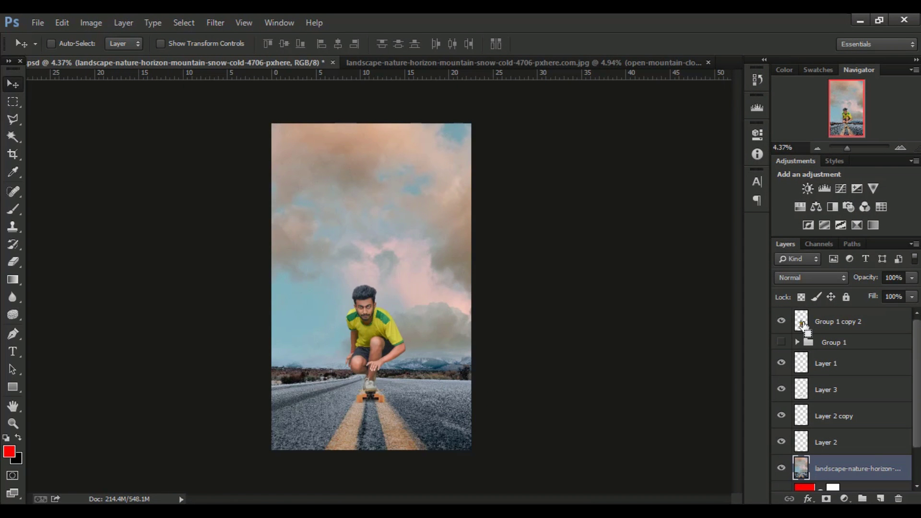
Load the man's selection and add a Hue/Saturation adjustment masked to him.
left_click(801, 322, "ctrl")
left_click(799, 207)
left_click(672, 411)
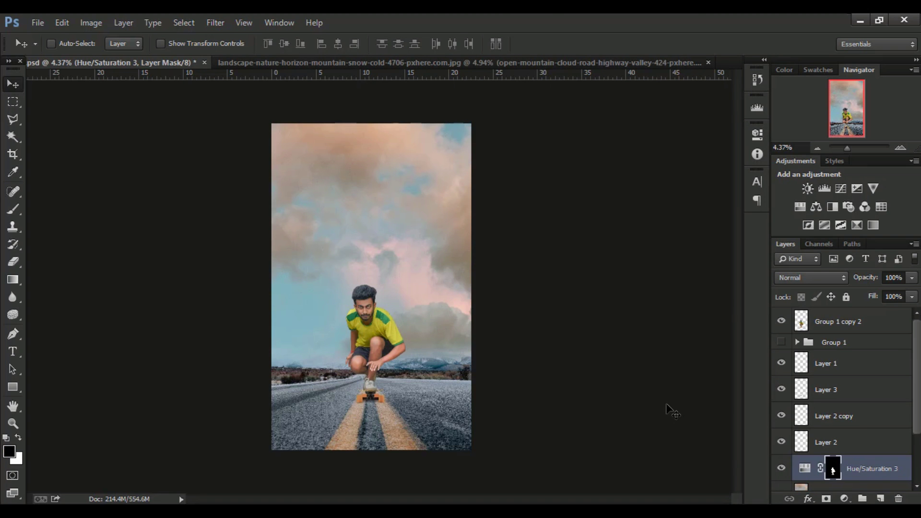
Rotate the man-shaped mask 90°, skew and halve it into a shadow beside the skateboard.
key("ctrl+t")
right_click(367, 106)
left_click(434, 290)
mouse_move(420, 384)
left_mouse_down()
mouse_move(444, 413)
mouse_move(532, 398)
left_mouse_up()
right_click(443, 414)
left_click(463, 243)
right_click(439, 448)
left_click(480, 282)
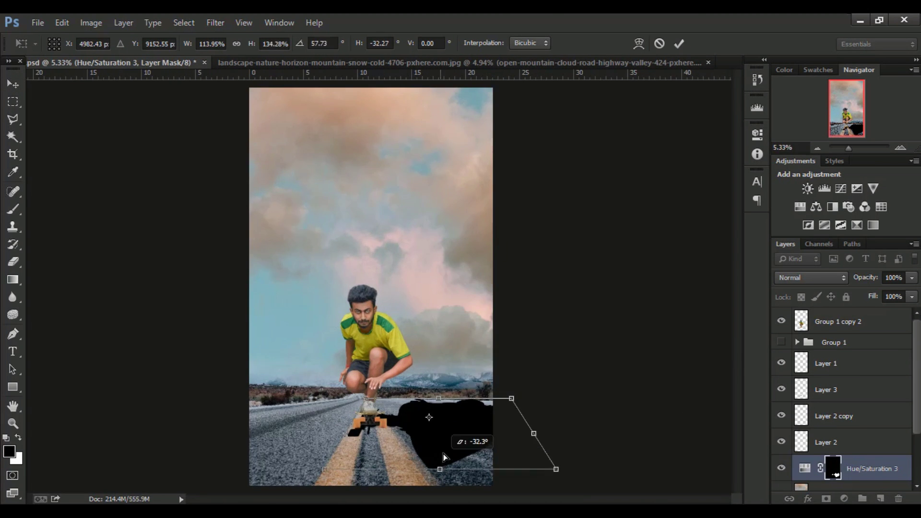
left_click_drag(443, 456, 461, 422)
scroll(527, 412, "up", 1)
left_click_drag(570, 422, 519, 412)
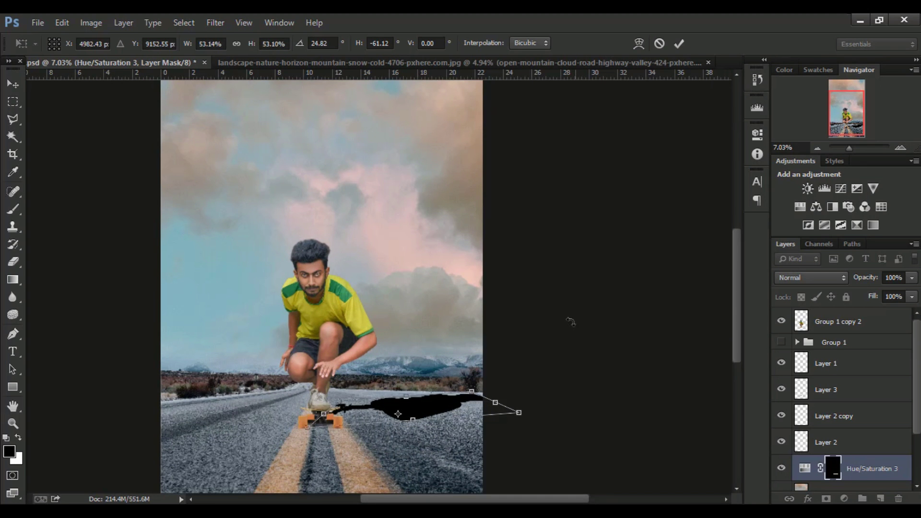
left_click_drag(571, 321, 530, 419)
left_click(679, 43)
Move the shadow under the wheels, straighten its tilt and stretch it further right.
scroll(335, 288, "up", 1)
left_click_drag(336, 388, 360, 428)
key("ctrl+t")
left_click_drag(527, 429, 571, 415)
scroll(740, 326, "down", 2)
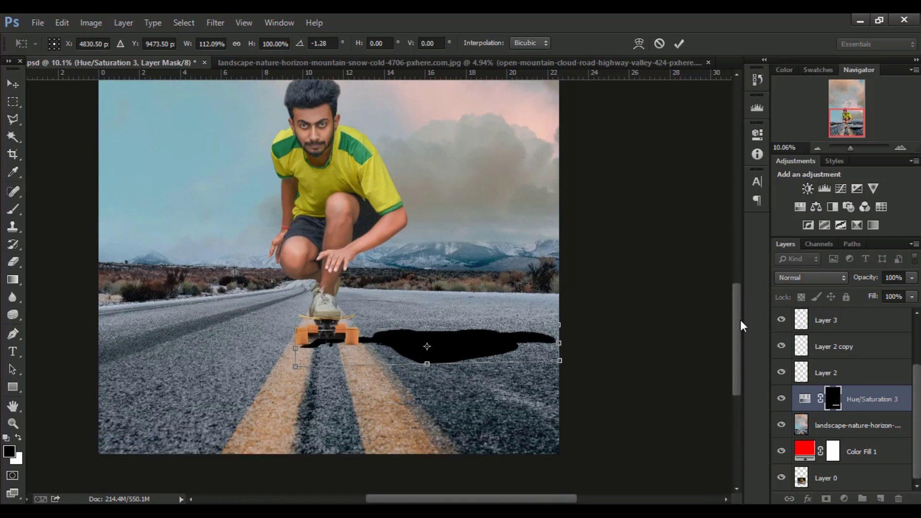
scroll(431, 312, "up", 1)
left_click_drag(351, 283, 365, 297)
left_click_drag(653, 350, 570, 373)
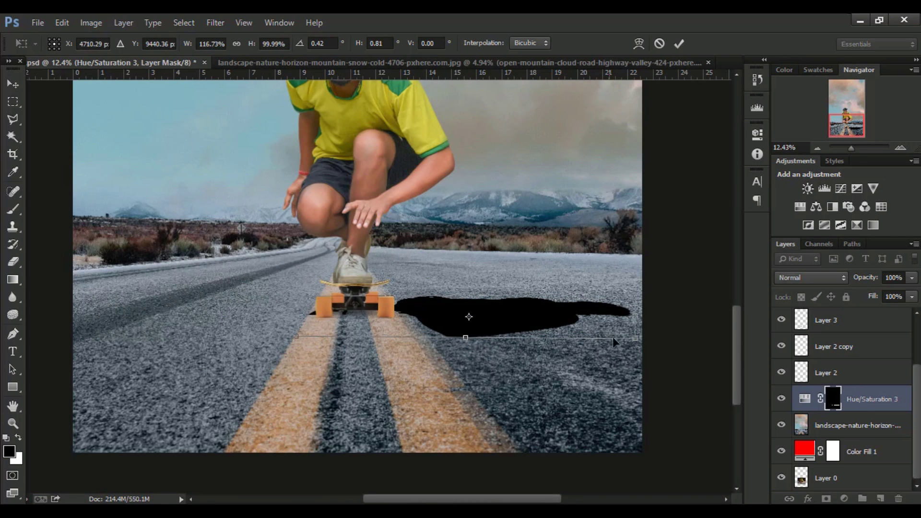
left_click_drag(635, 320, 658, 319)
scroll(380, 298, "up", 1)
key("Return")
Lower the shadow layer's opacity to a semi-transparent grey and bring up Gaussian Blur.
scroll(542, 360, "down", 2)
left_click_drag(861, 278, 839, 283)
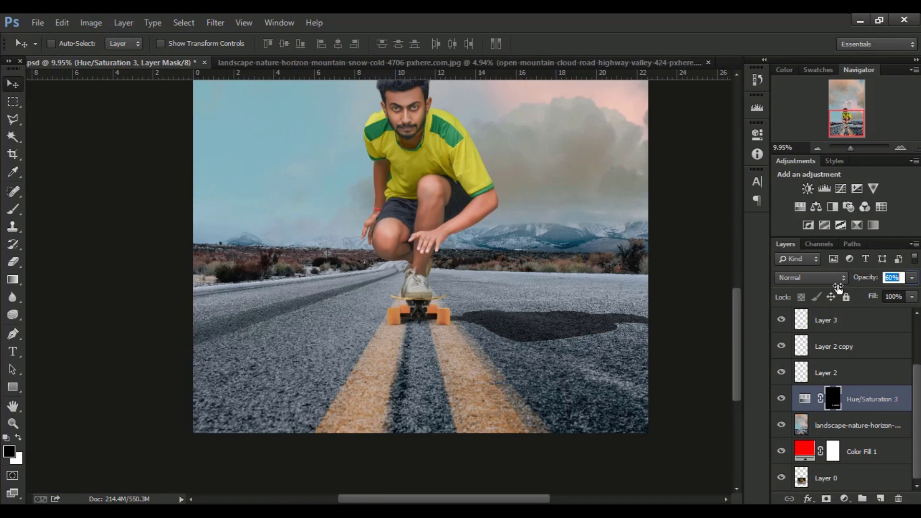
left_click(215, 23)
left_click(422, 265)
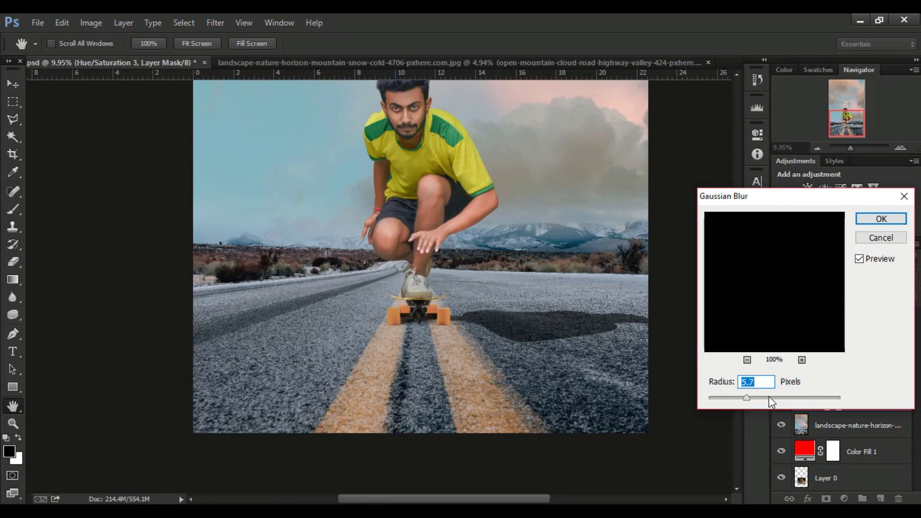
Apply Gaussian Blur to the shadow, then reapply it with an adjusted radius.
left_click(881, 219)
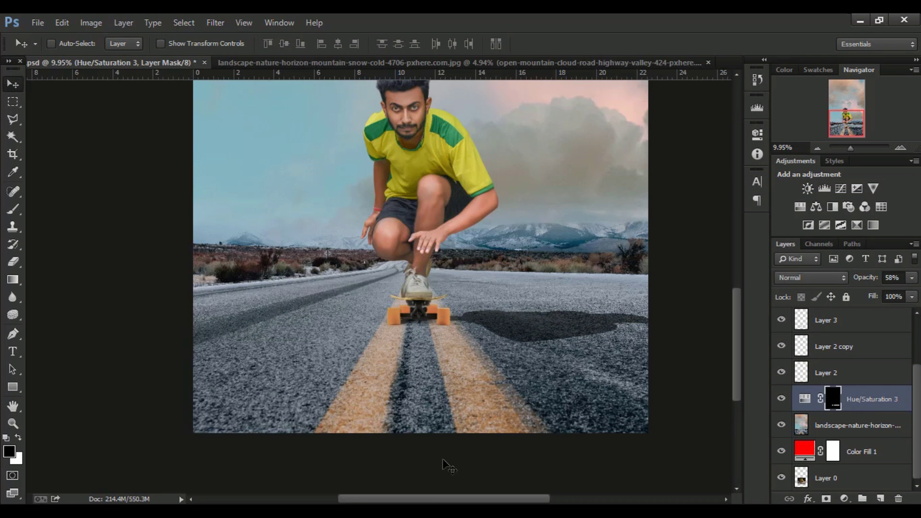
key("g")
left_click(216, 22)
left_click(422, 265)
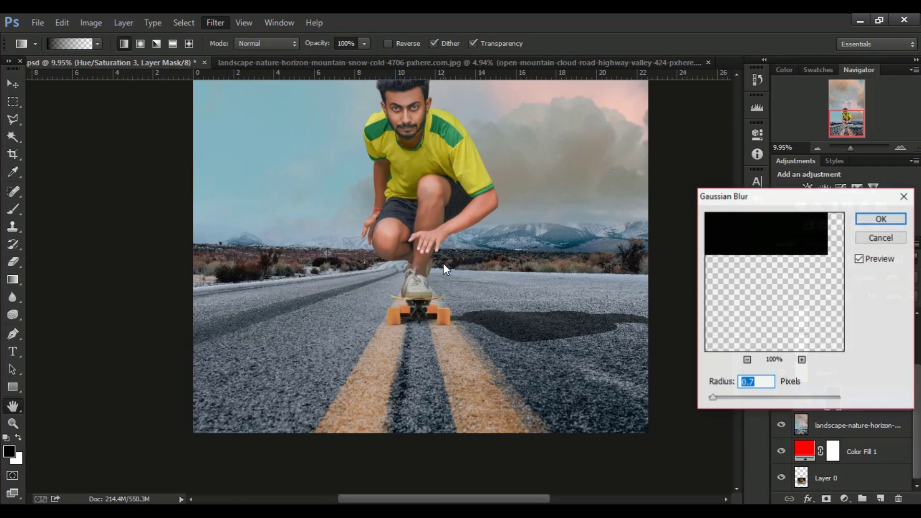
left_click_drag(745, 398, 747, 398)
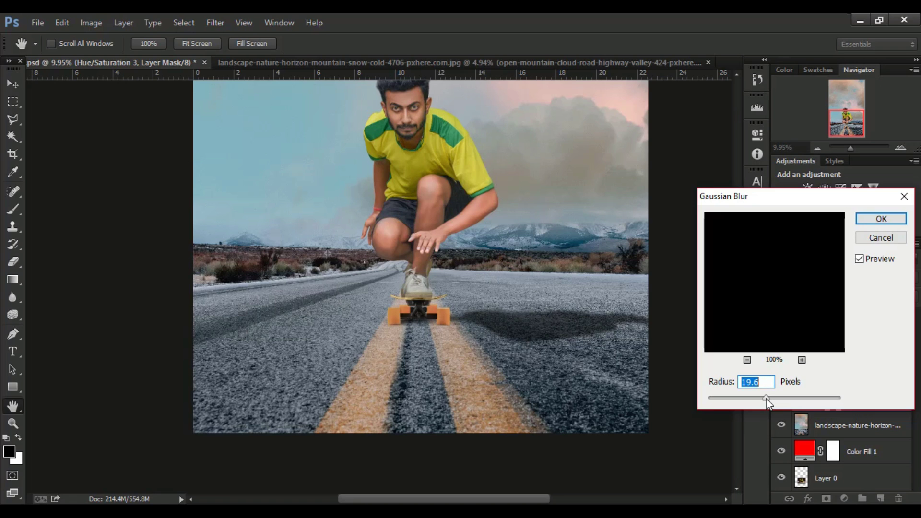
key("Return")
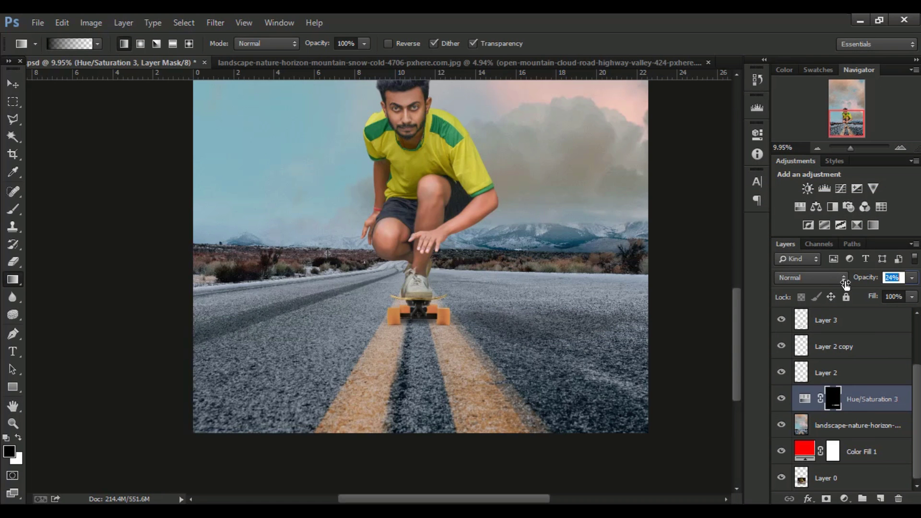
Set the shadow to 58% opacity, blur it with a larger radius and reposition it.
left_click_drag(852, 277, 859, 277)
left_click(215, 23)
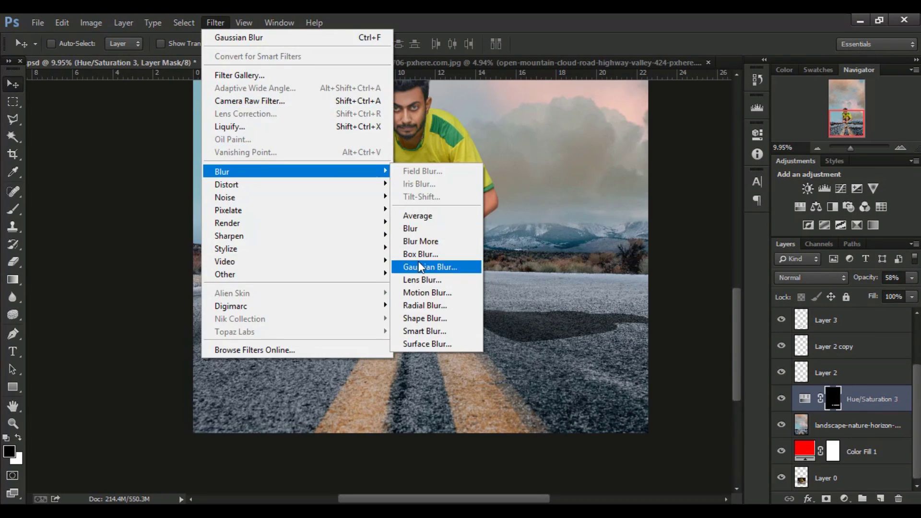
left_click(432, 265)
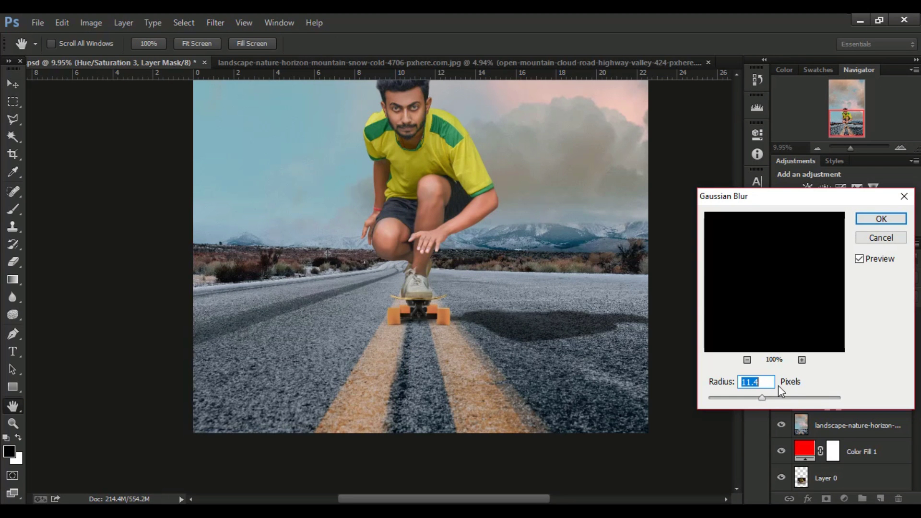
left_click_drag(768, 397, 769, 398)
key("Return")
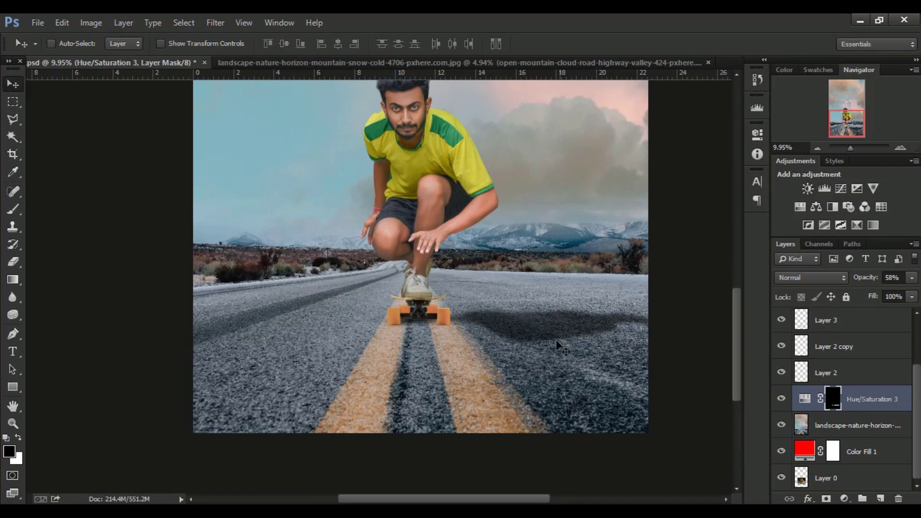
key("ctrl+t")
left_click_drag(527, 331, 494, 311)
Confirm the shadow's position and apply a Motion Blur at angle -50, distance 48 px.
scroll(494, 311, "down", 1)
left_click(678, 43)
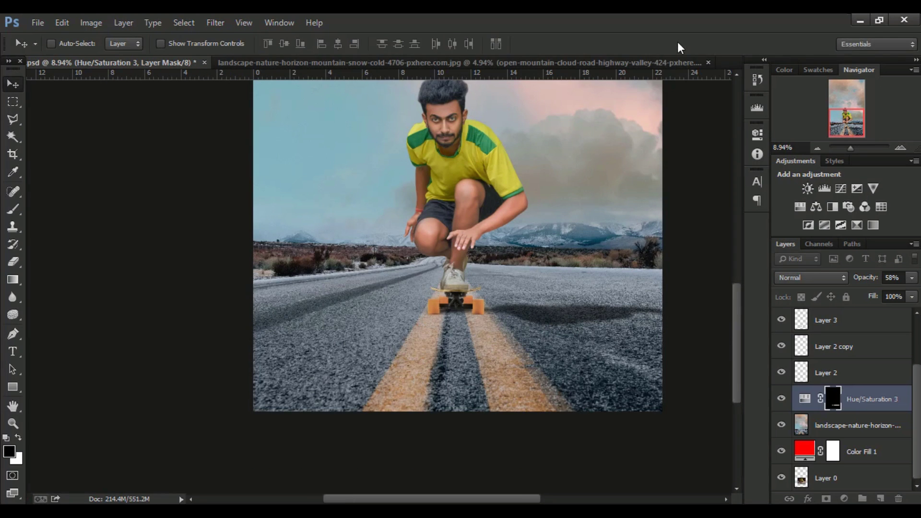
left_click(215, 22)
left_click(422, 263)
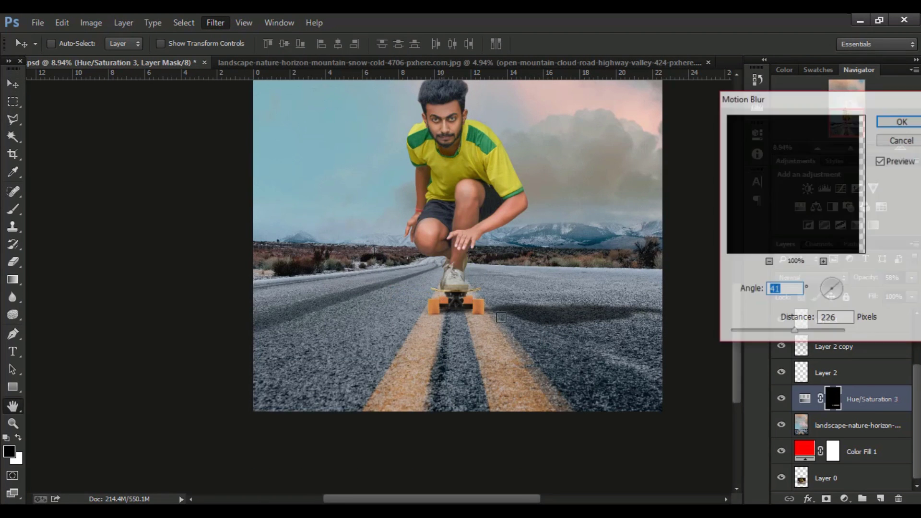
left_click_drag(802, 331, 759, 333)
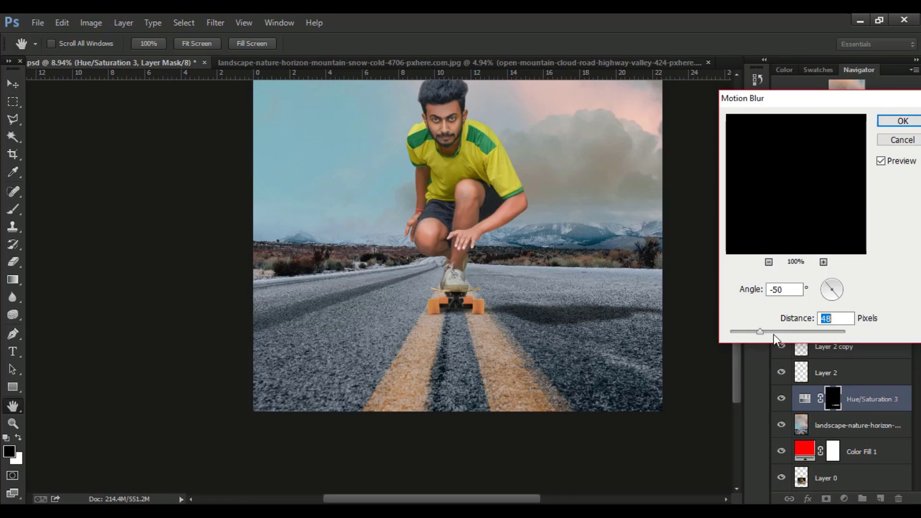
key("Return")
Switch to the Brush tool and bring up its size settings.
scroll(658, 319, "up", 2)
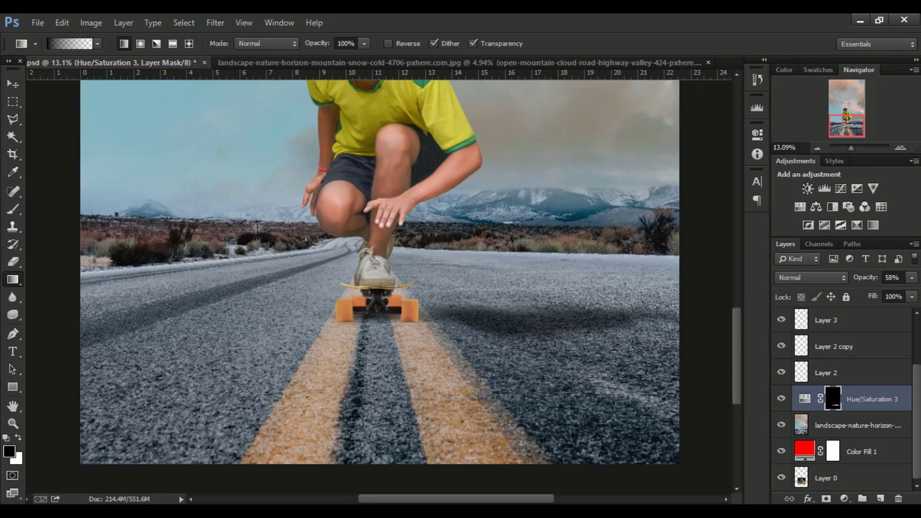
key("b")
scroll(457, 316, "down", 1)
scroll(457, 317, "down", 1)
right_click(422, 264)
Enlarge the brush, then crop thin slivers off the composite's left and right sides.
left_click_drag(532, 284, 567, 284)
key("Return")
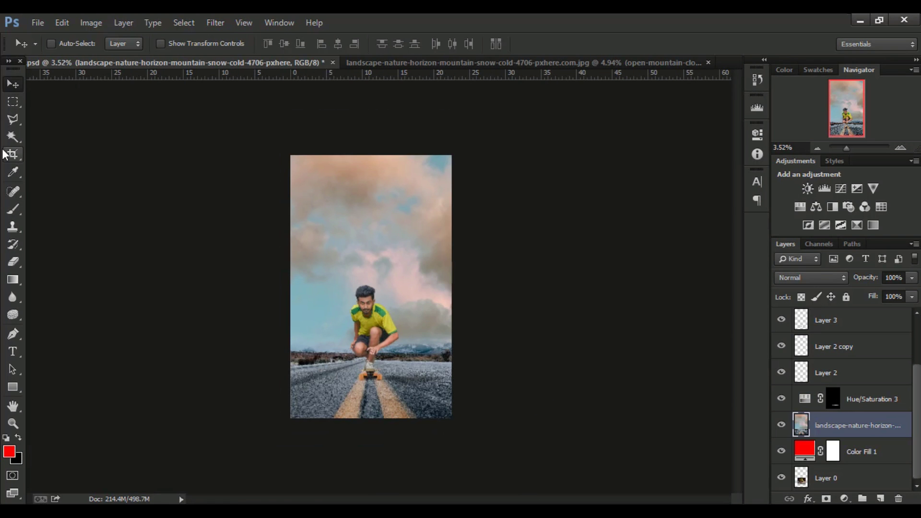
left_click(13, 153)
scroll(257, 386, "up", 1)
left_click(257, 291)
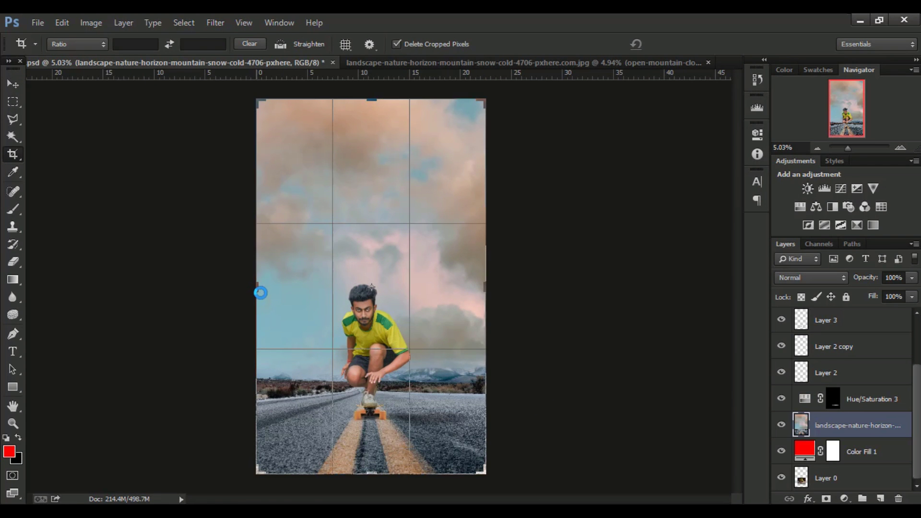
left_click_drag(260, 293, 261, 292)
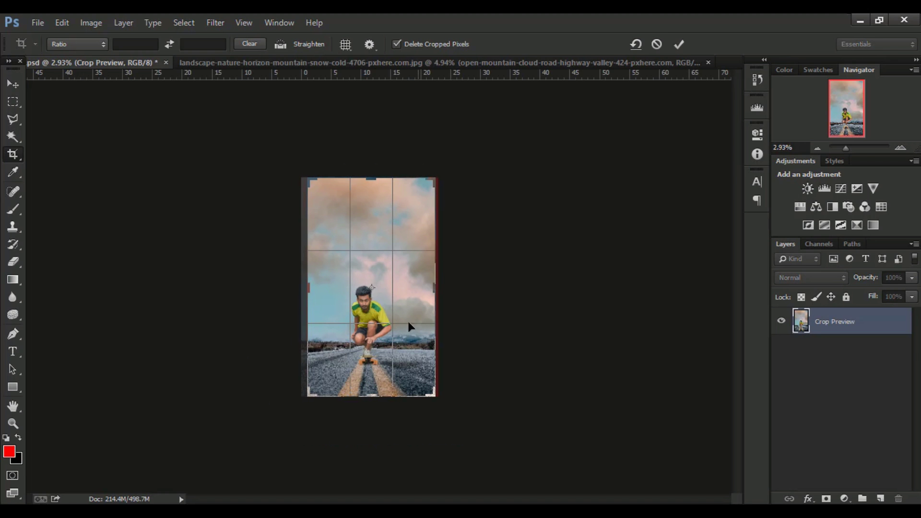
key("ctrl+0")
left_click_drag(259, 284, 263, 285)
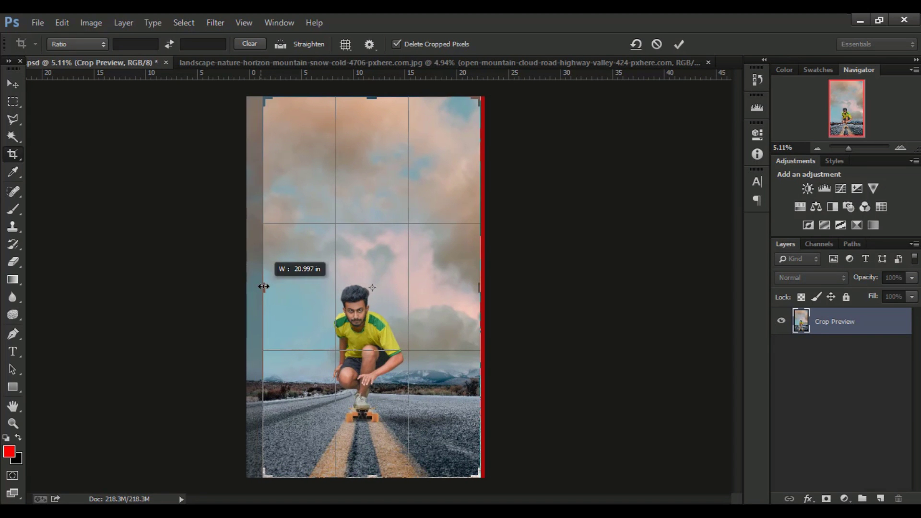
left_click_drag(477, 296, 471, 298)
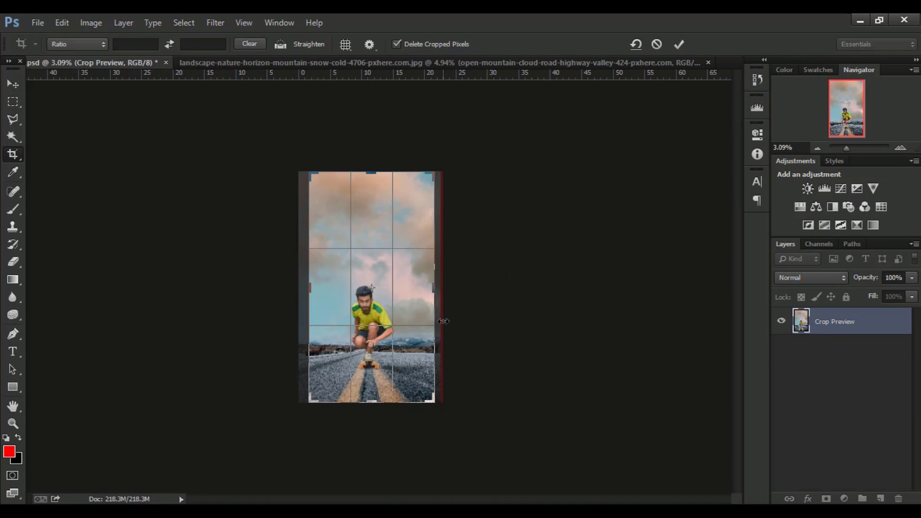
left_click(678, 43)
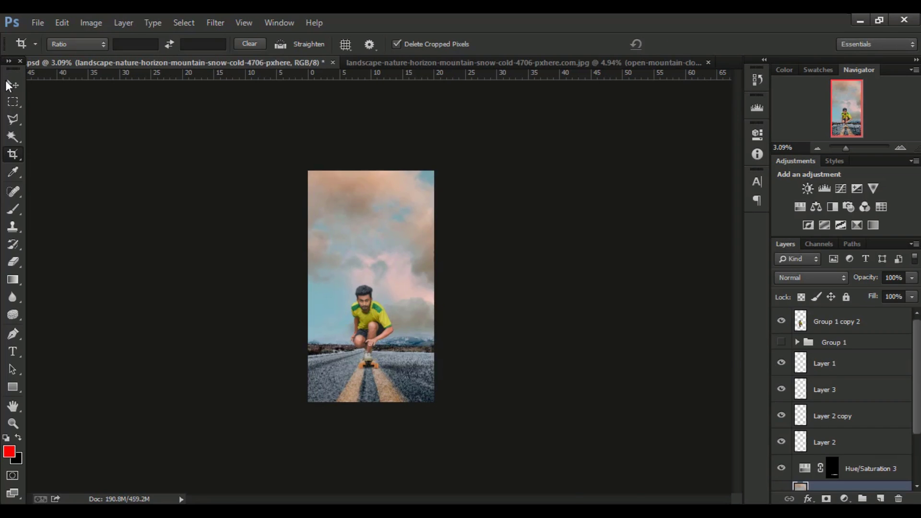
left_click(8, 85)
scroll(401, 261, "up", 2)
scroll(401, 261, "up", 3)
scroll(400, 261, "up", 2)
scroll(400, 261, "down", 8)
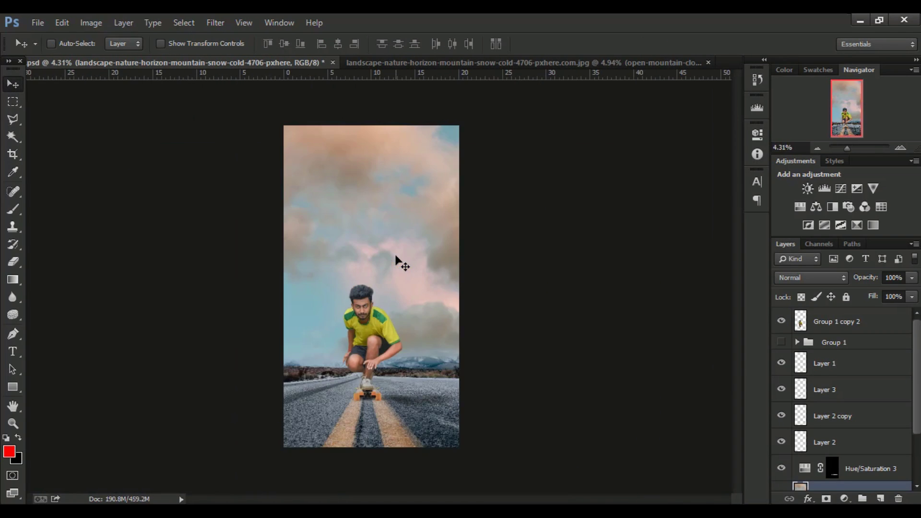
scroll(370, 424, "up", 5)
scroll(376, 422, "up", 3)
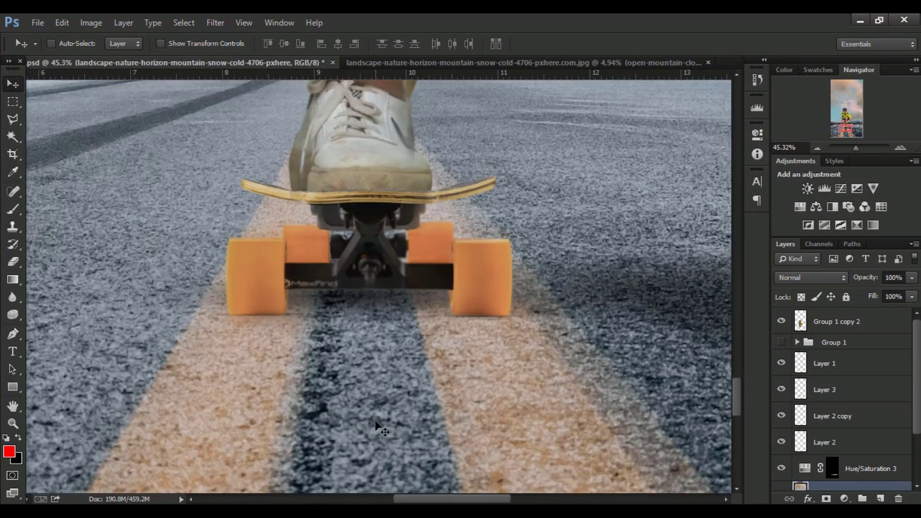
scroll(365, 374, "down", 3)
scroll(367, 360, "down", 2)
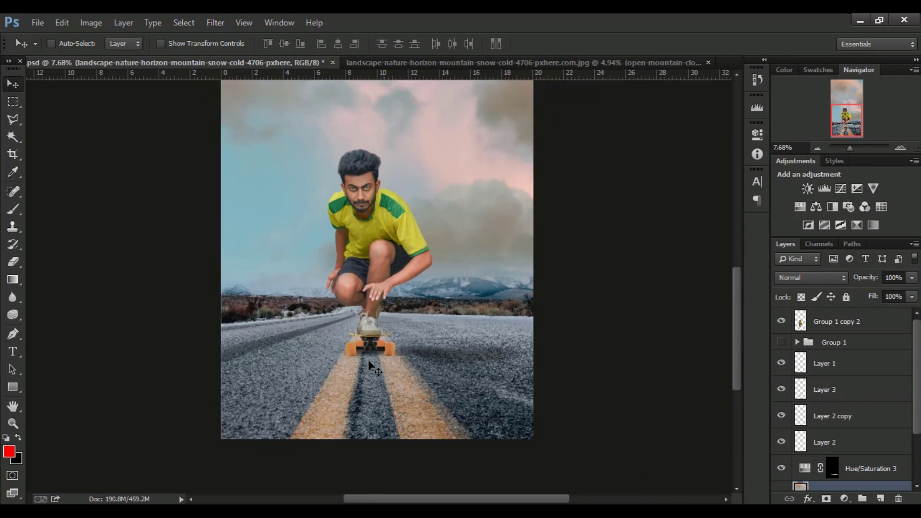
scroll(367, 359, "down", 1)
left_click(825, 321)
scroll(499, 366, "down", 1)
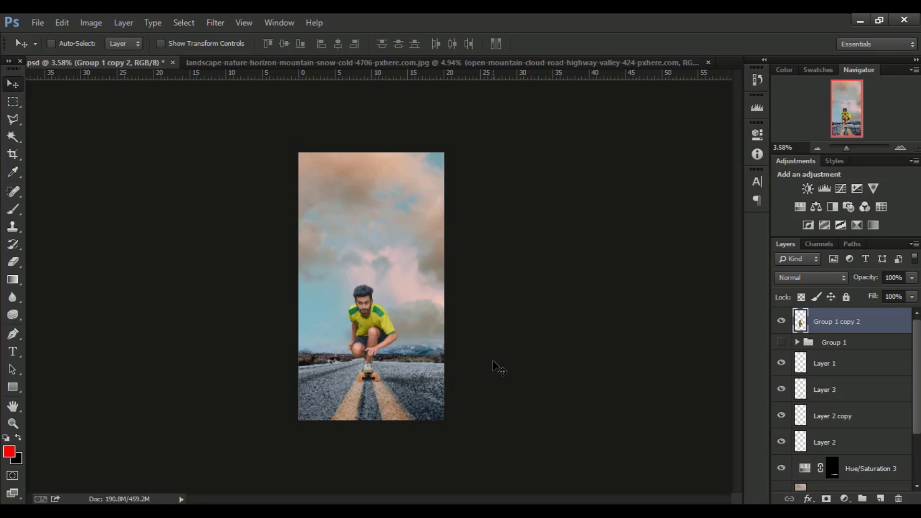
key("ctrl+shift+alt+e")
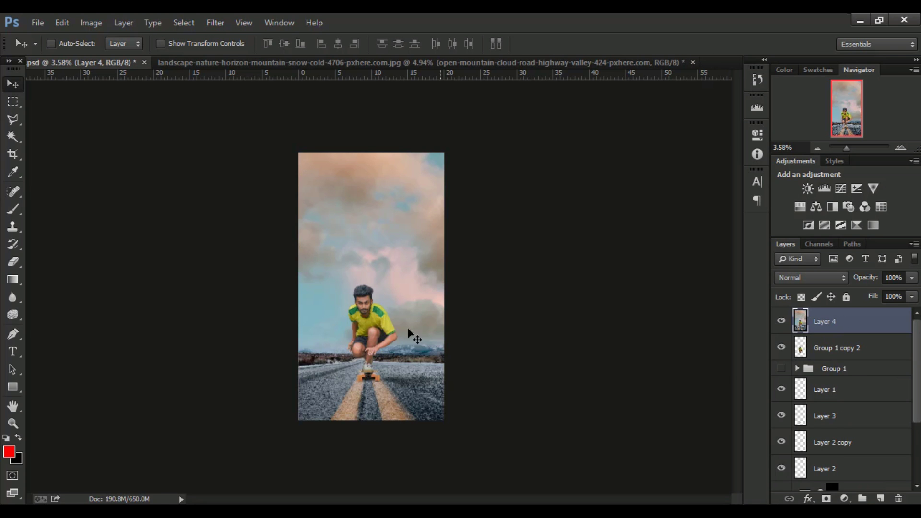
scroll(386, 330, "up", 1)
key("Delete")
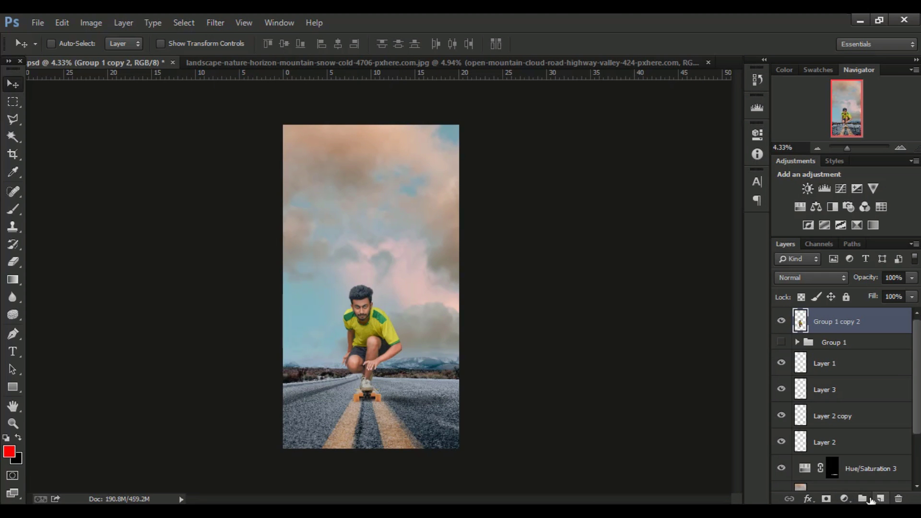
Add a new layer clipped to the man's layer and ready the Brush with white.
left_click(877, 500)
right_click(823, 321)
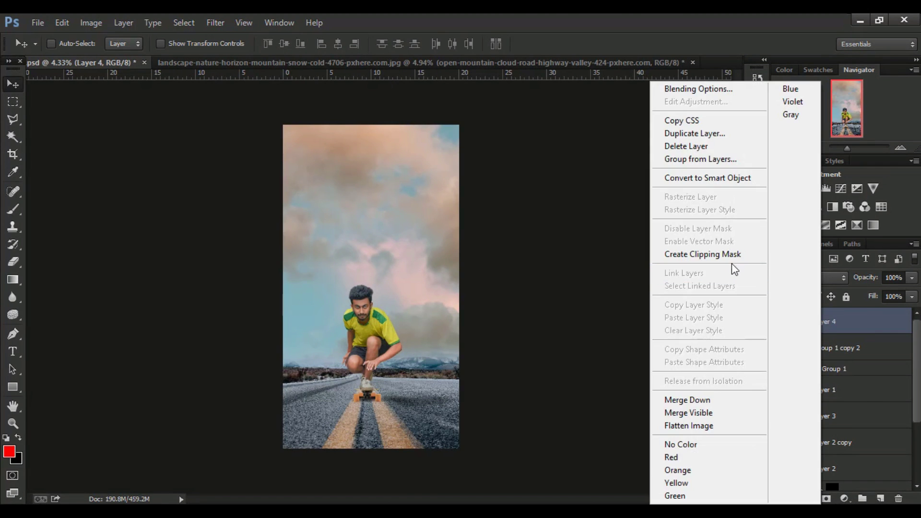
left_click(730, 255)
key("b")
left_click(6, 439)
key("x")
Sample the cloud pink as paint colour and set a small soft brush.
scroll(222, 362, "up", 3)
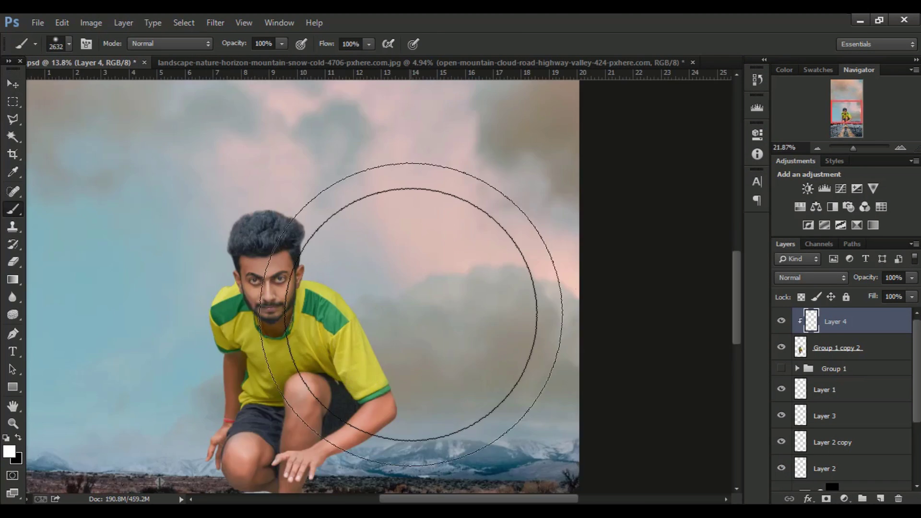
scroll(411, 308, "up", 3)
key("i")
left_click(435, 283)
left_click(446, 215)
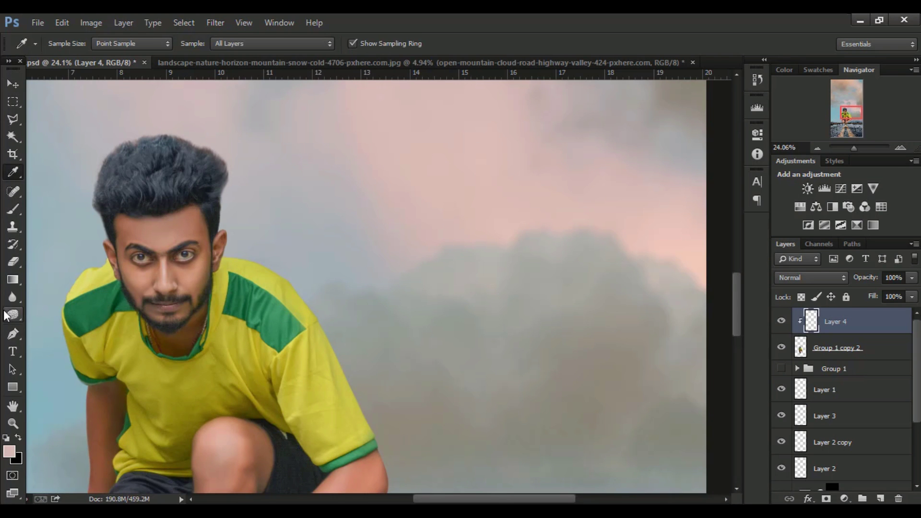
key("b")
right_click(456, 259)
left_click_drag(575, 288, 536, 294)
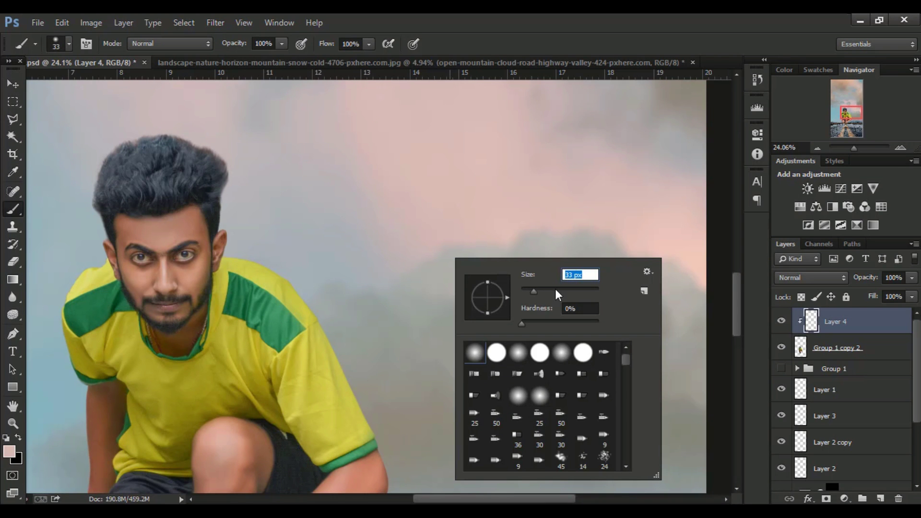
key("Return")
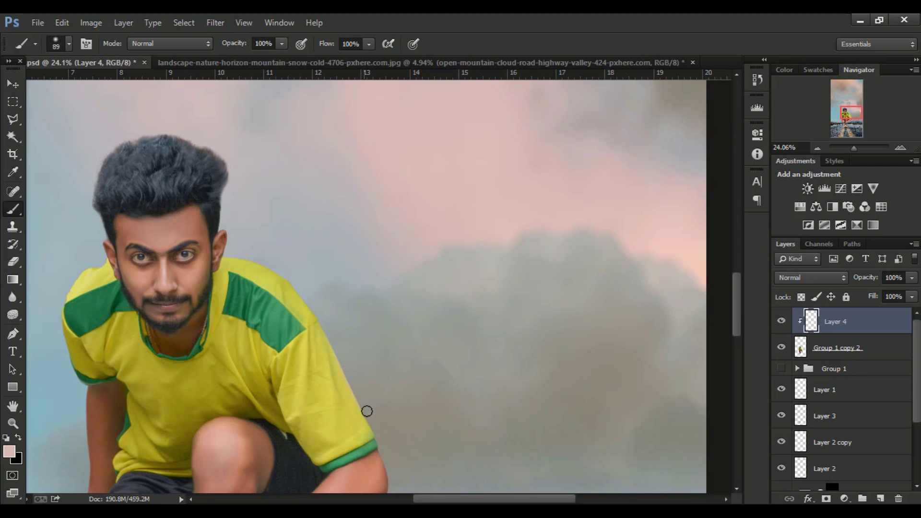
Work along the man's outline from shoe to forearm and sleeve, then return to Move.
scroll(367, 411, "up", 3, "alt")
scroll(395, 364, "down", 5)
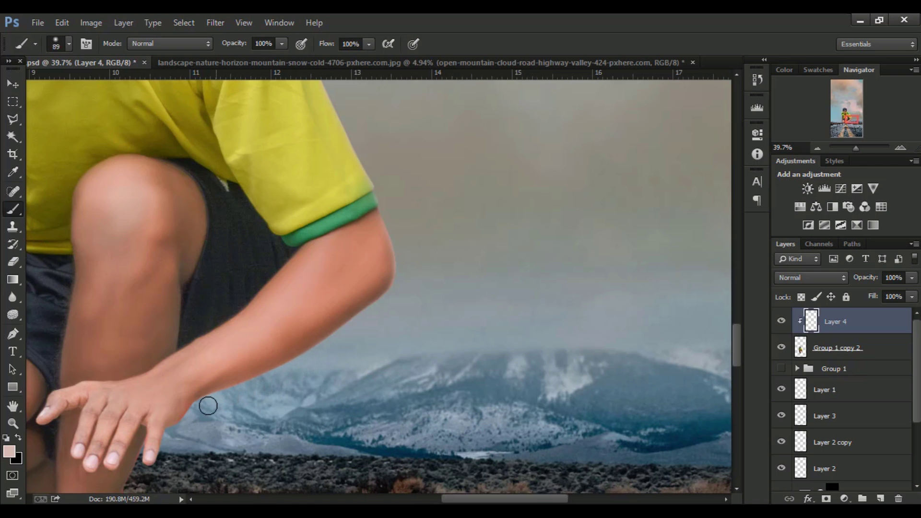
mouse_move(250, 361)
left_mouse_down()
mouse_move(337, 279)
mouse_move(371, 267)
left_mouse_up()
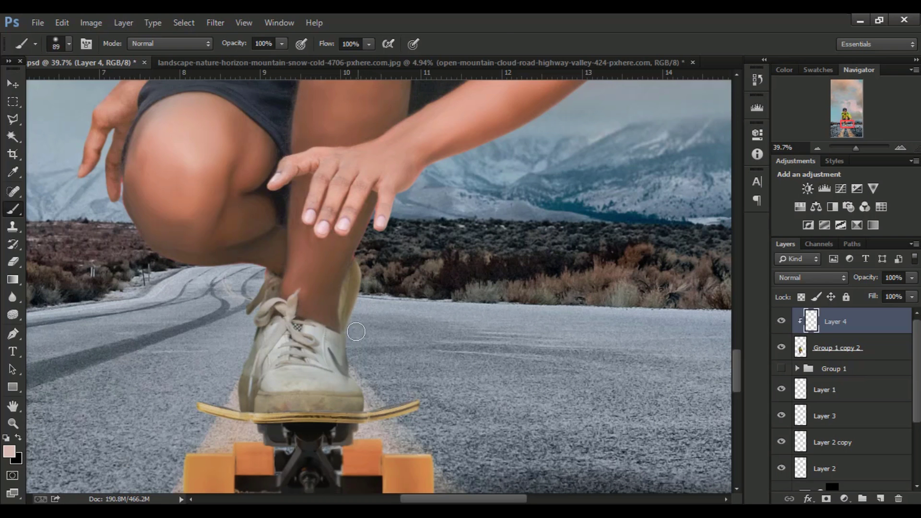
left_click_drag(454, 189, 503, 277)
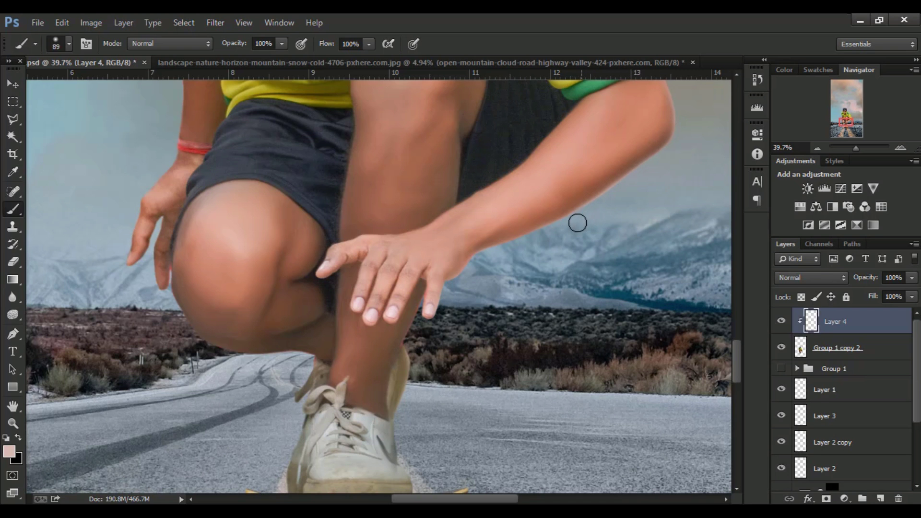
left_click_drag(605, 149, 388, 360)
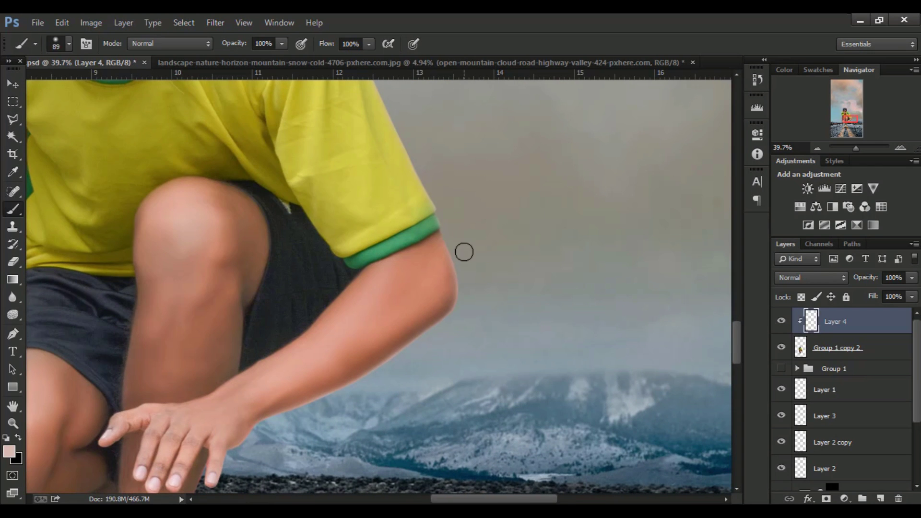
scroll(369, 150, "up", 3)
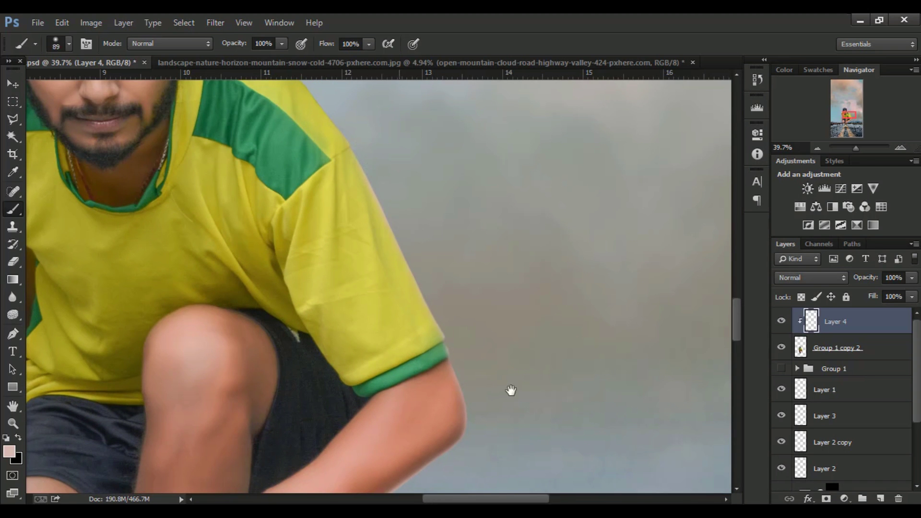
scroll(510, 390, "up", 5)
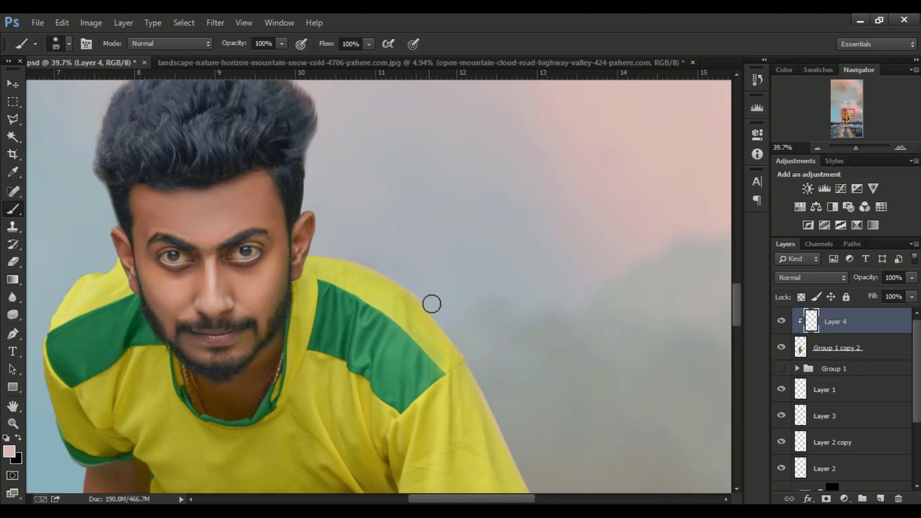
scroll(485, 313, "down", 2)
scroll(485, 312, "down", 6)
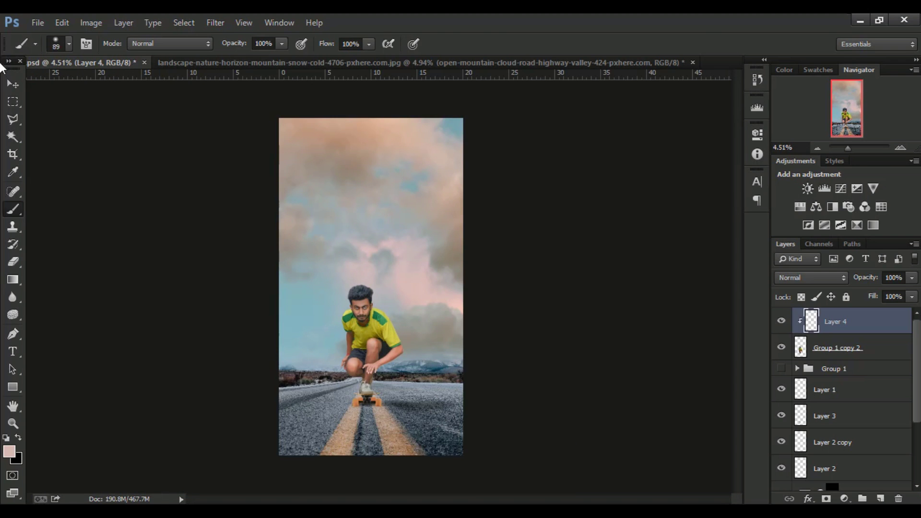
key("v")
scroll(361, 352, "up", 2)
Duplicate the landscape layer and apply a Zoom-method Radial Blur (Amount 7) to the copy.
scroll(854, 408, "down", 4)
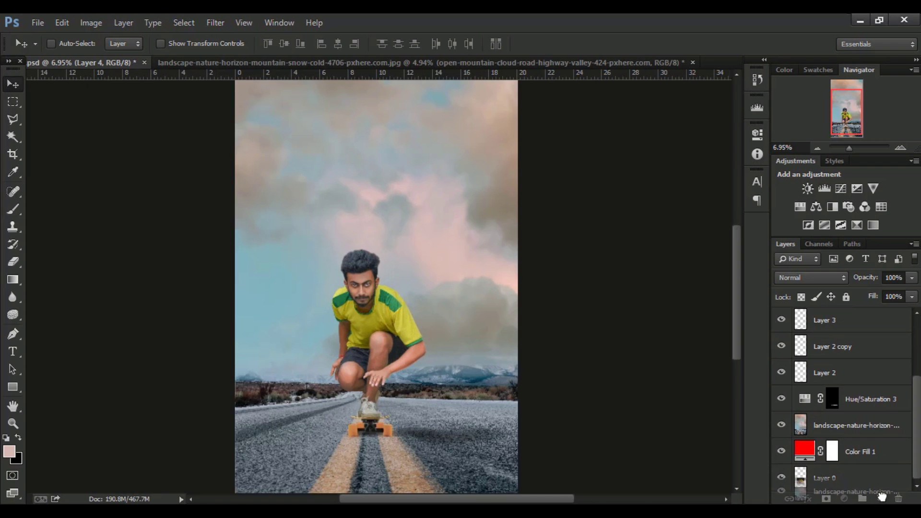
left_click_drag(881, 496, 882, 497)
scroll(426, 329, "down", 2)
left_click(215, 23)
left_click(451, 305)
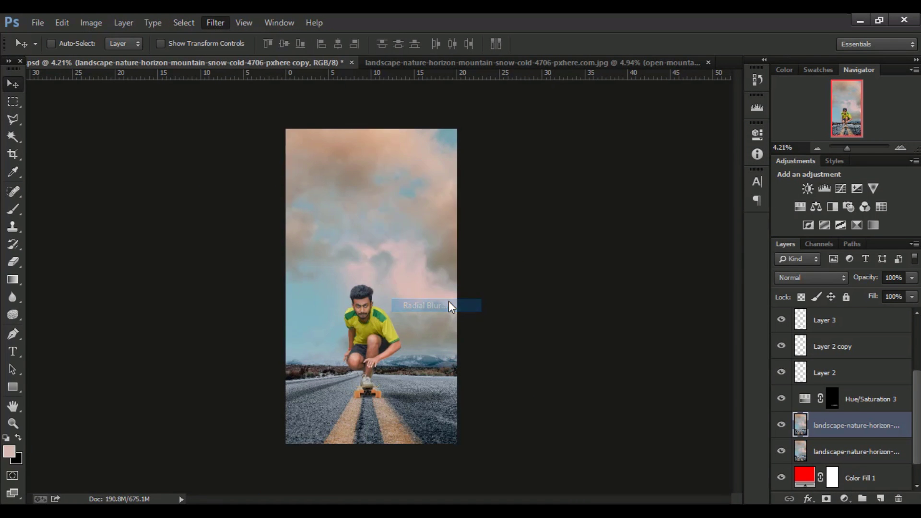
left_click(386, 216)
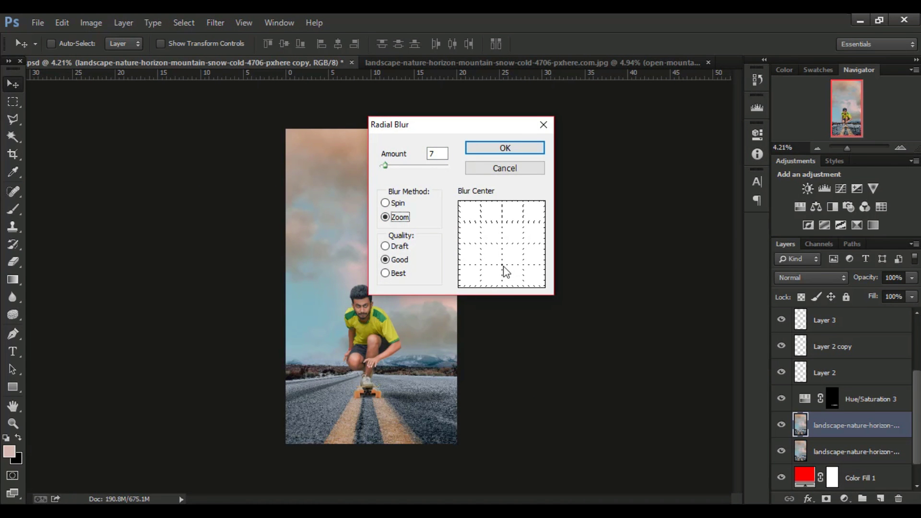
left_click(504, 147)
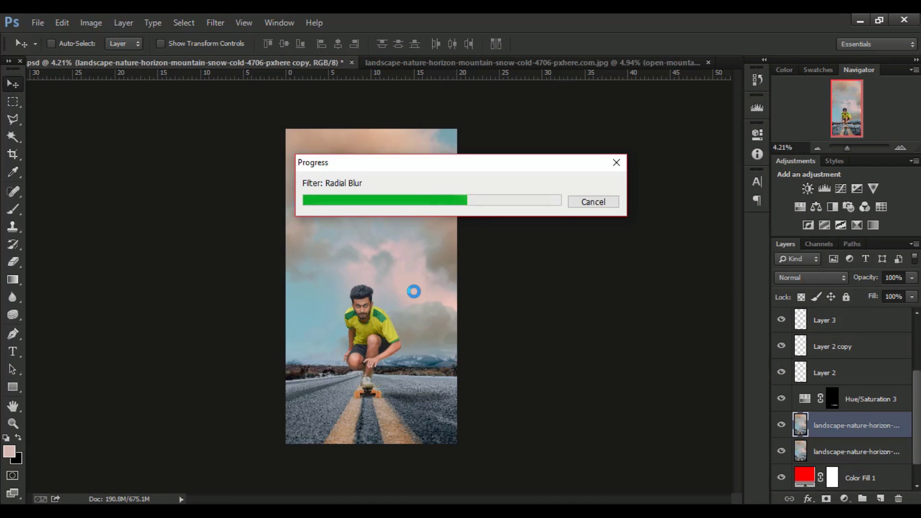
scroll(404, 297, "up", 1)
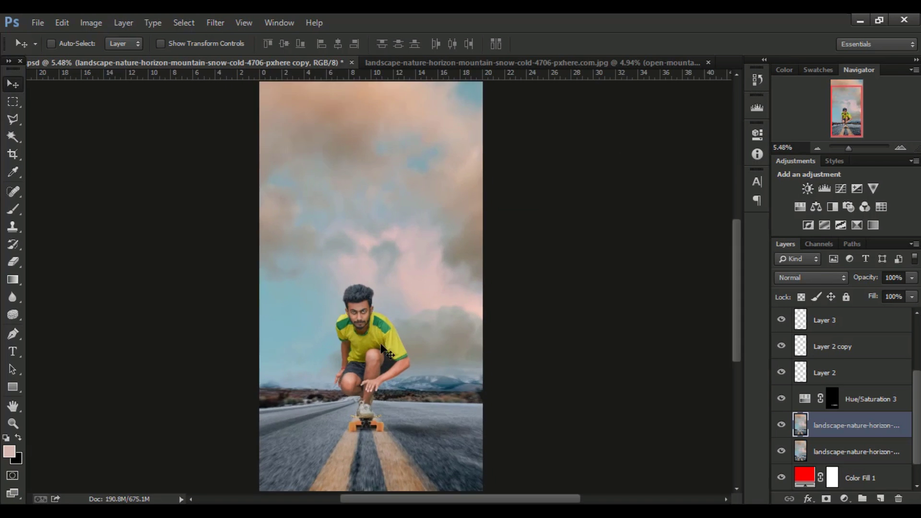
scroll(404, 298, "down", 2)
Set the blurred copy to 68% opacity, add a layer mask, and fade it with a vertical gradient.
key("6")
key("8")
left_click(825, 499)
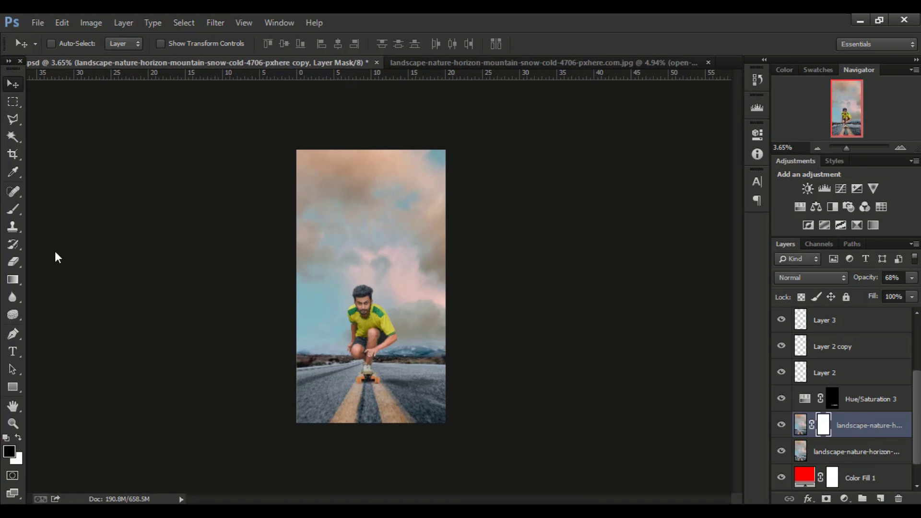
left_click(13, 280)
scroll(371, 335, "up", 1)
left_click_drag(380, 145, 379, 279)
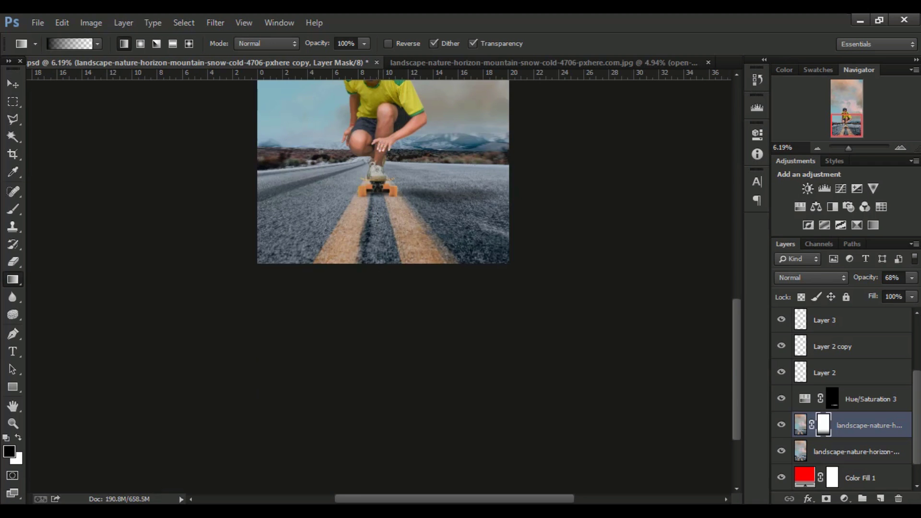
scroll(379, 216, "up", 1)
scroll(379, 216, "up", 1)
scroll(587, 166, "down", 3)
Pick a large soft brush in white and paint over the mask.
key("b")
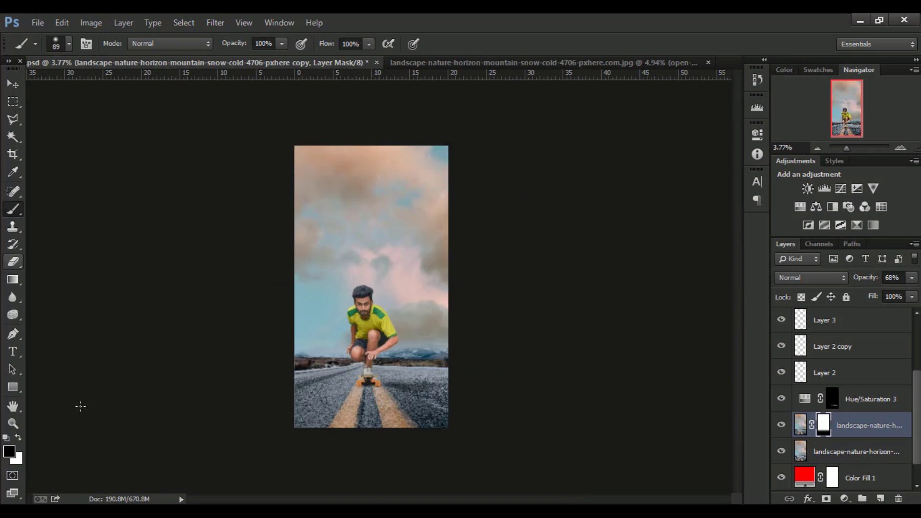
scroll(334, 283, "up", 2)
right_click(334, 283)
left_click_drag(475, 316, 467, 315)
key("Return")
key("x")
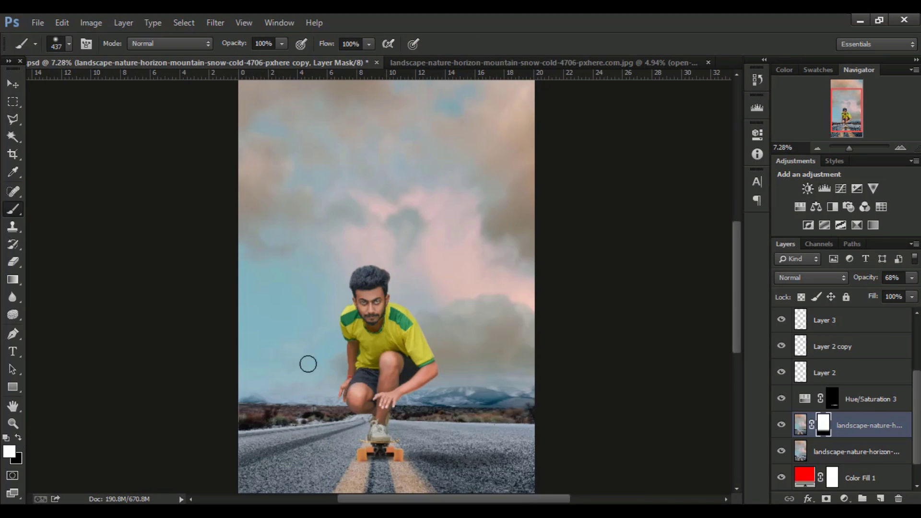
right_click(434, 283)
left_click_drag(567, 315, 576, 315)
left_click_drag(736, 287, 736, 329)
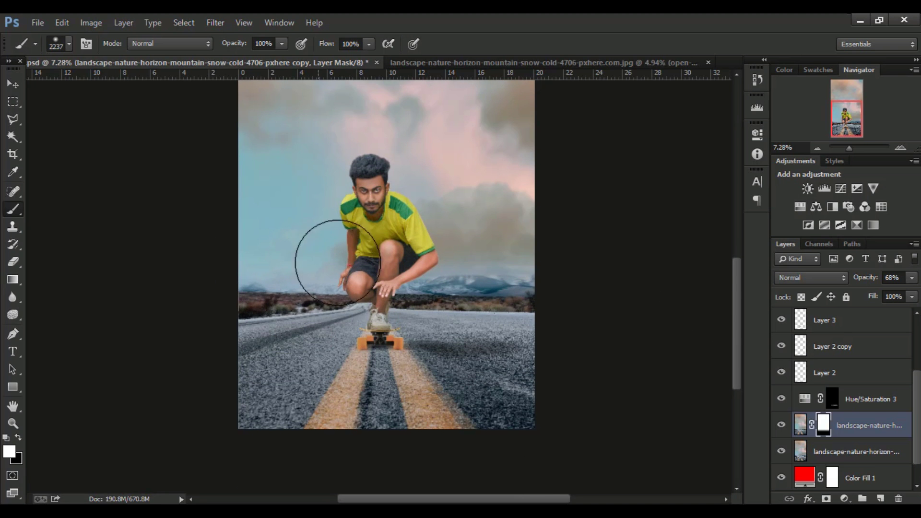
scroll(487, 325, "up", 2)
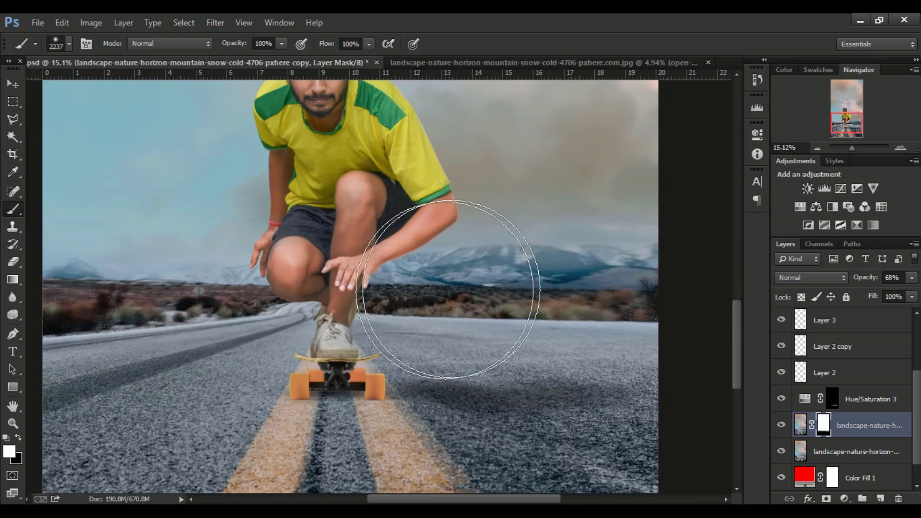
scroll(262, 231, "down", 3)
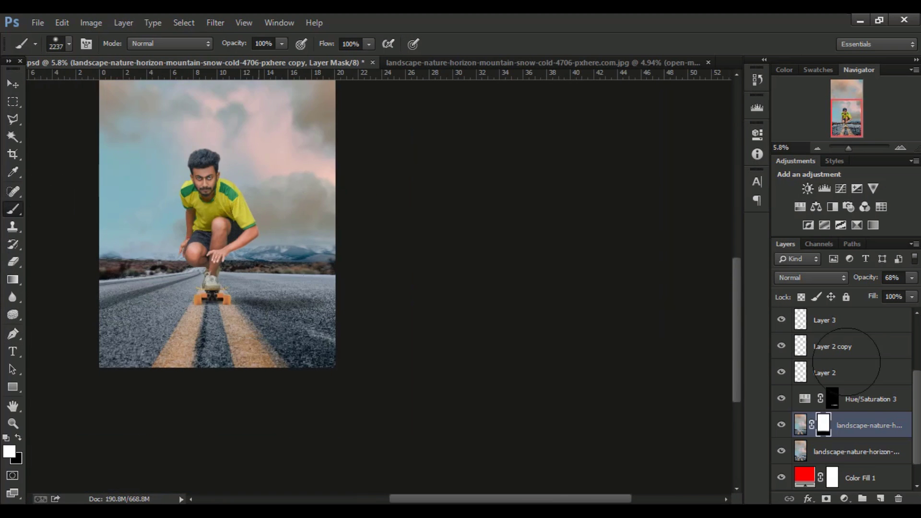
Raise the blurred layer's opacity and switch the brush colour to black.
left_click_drag(861, 281, 887, 281)
scroll(329, 278, "up", 1)
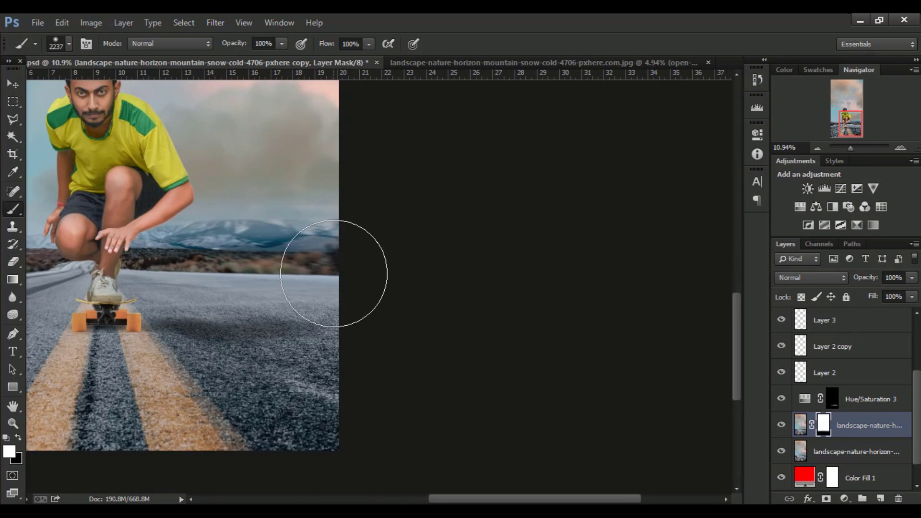
scroll(195, 370, "up", 1)
scroll(196, 370, "up", 1)
left_click(19, 440)
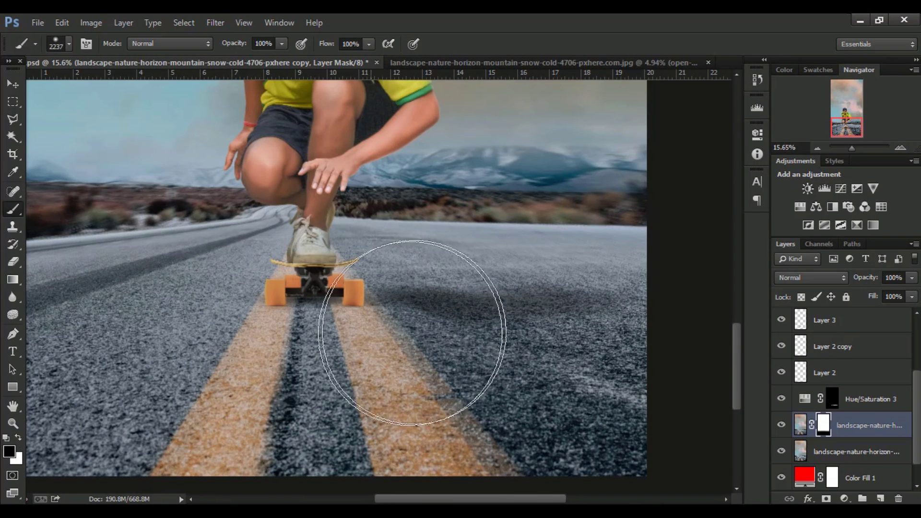
scroll(298, 329, "down", 1)
scroll(314, 353, "down", 1)
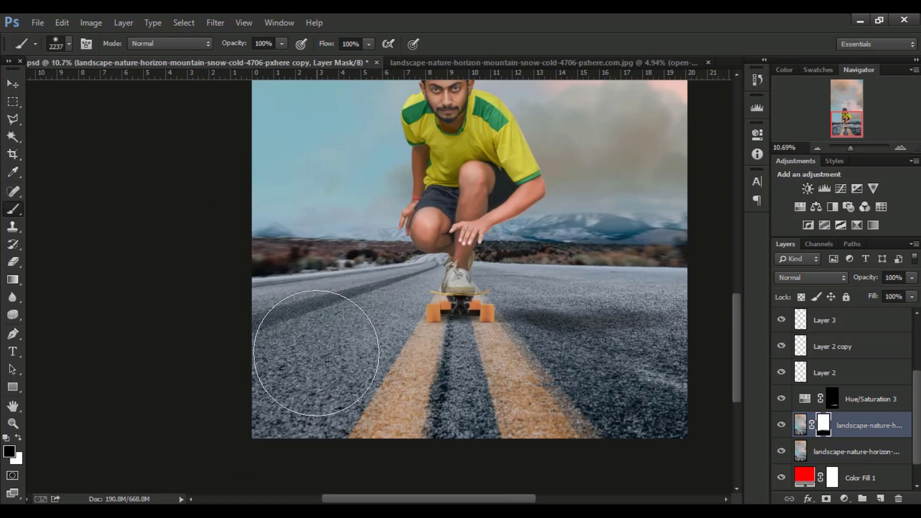
Mask the blur off the left side of the road, leaving the layer at 70% opacity.
left_click_drag(870, 283, 861, 286)
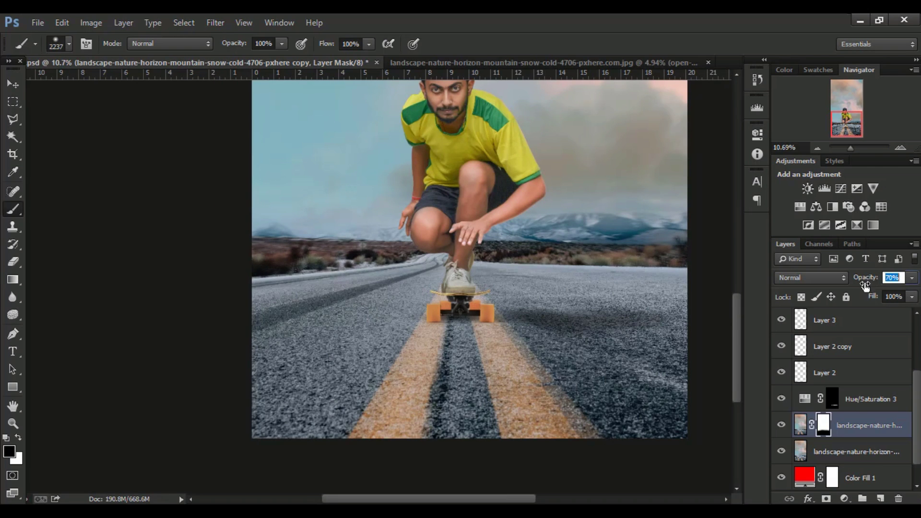
scroll(390, 391, "down", 2)
scroll(390, 391, "up", 1)
scroll(384, 379, "up", 2)
scroll(379, 369, "down", 2)
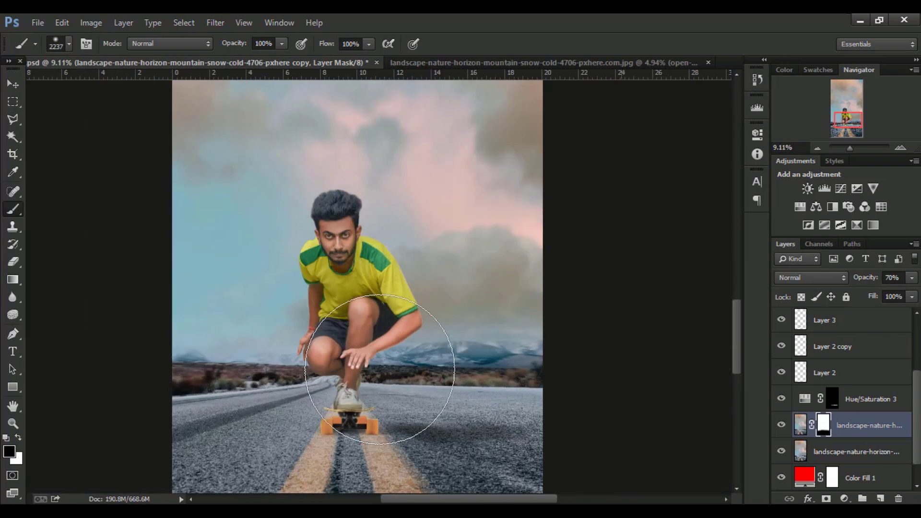
scroll(379, 369, "down", 1)
key("v")
scroll(432, 336, "up", 1)
scroll(446, 316, "up", 1)
scroll(458, 298, "up", 2)
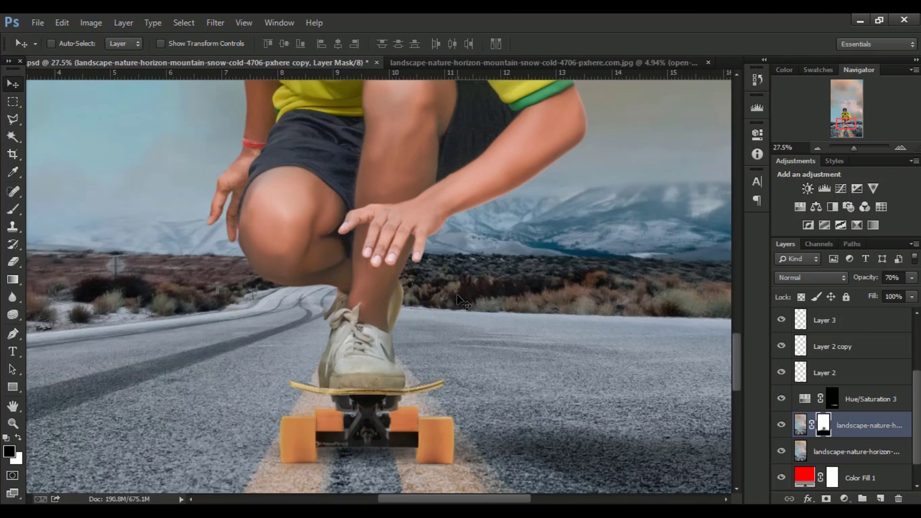
scroll(458, 300, "down", 3)
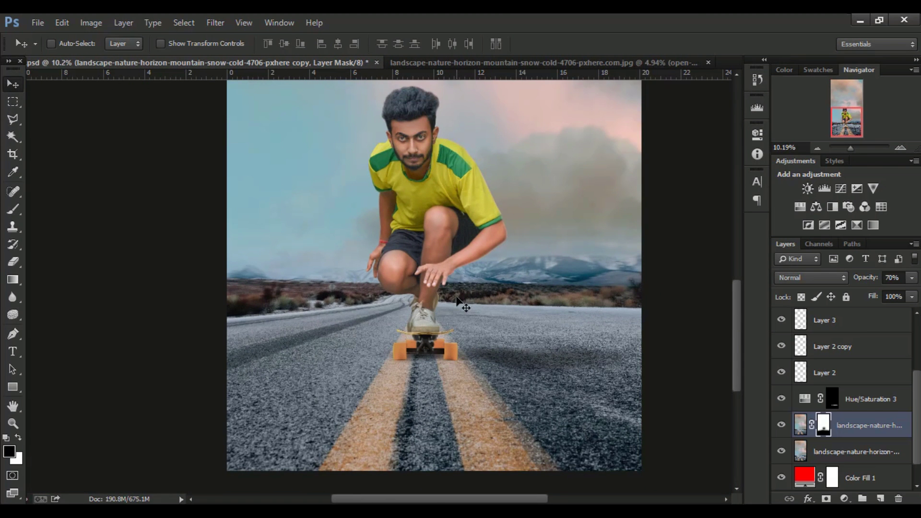
scroll(457, 300, "down", 2)
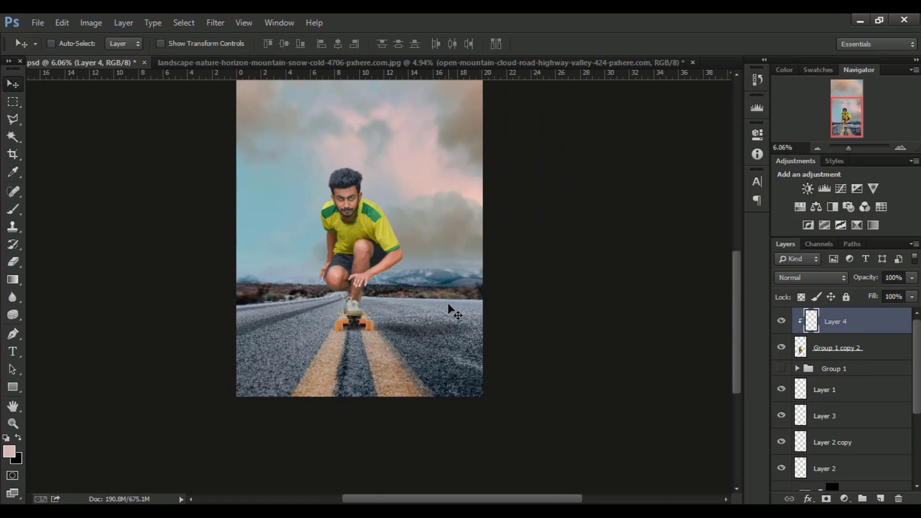
Stamp a merged layer, delete it again, and add a Channel Mixer adjustment layer.
key("ctrl+shift+alt+e")
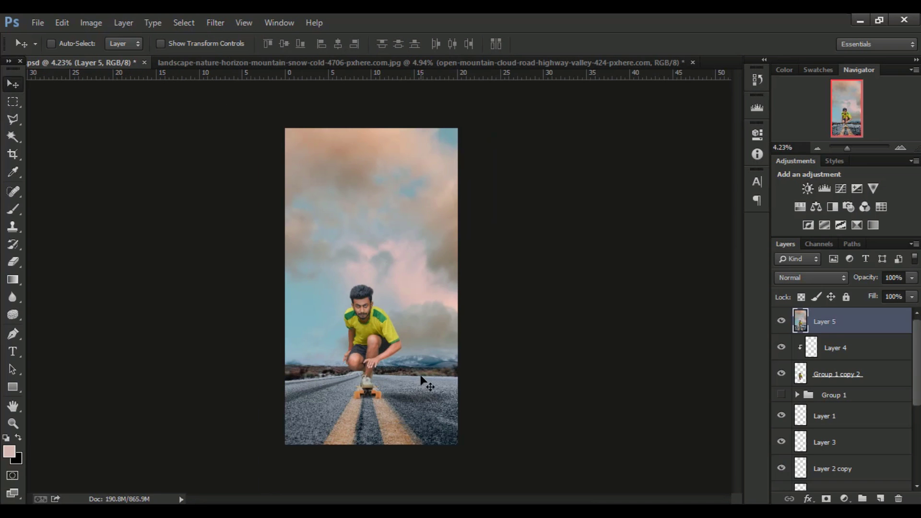
key("Delete")
left_click(843, 499)
left_click(841, 395)
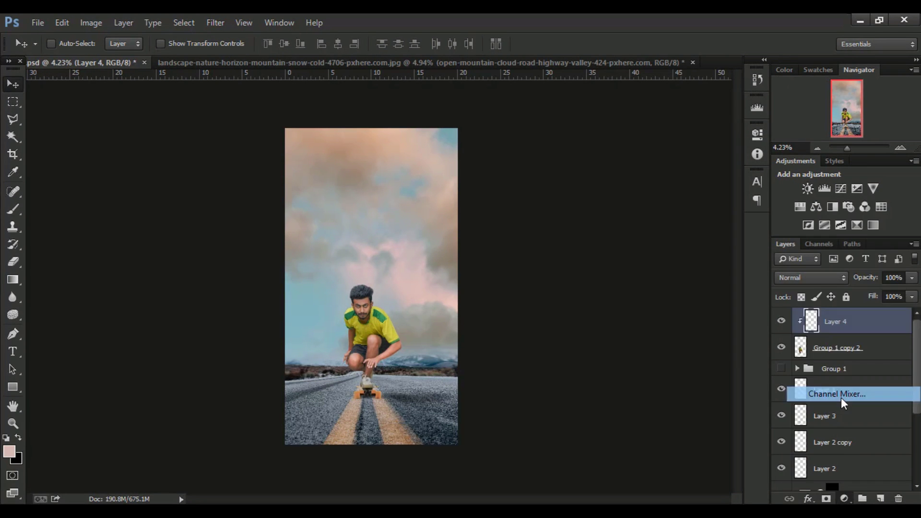
Set the Channel Mixer's Blue output channel to Green 10 and Blue 90.
left_click(669, 184)
left_click(638, 209)
left_click(696, 254)
type("1")
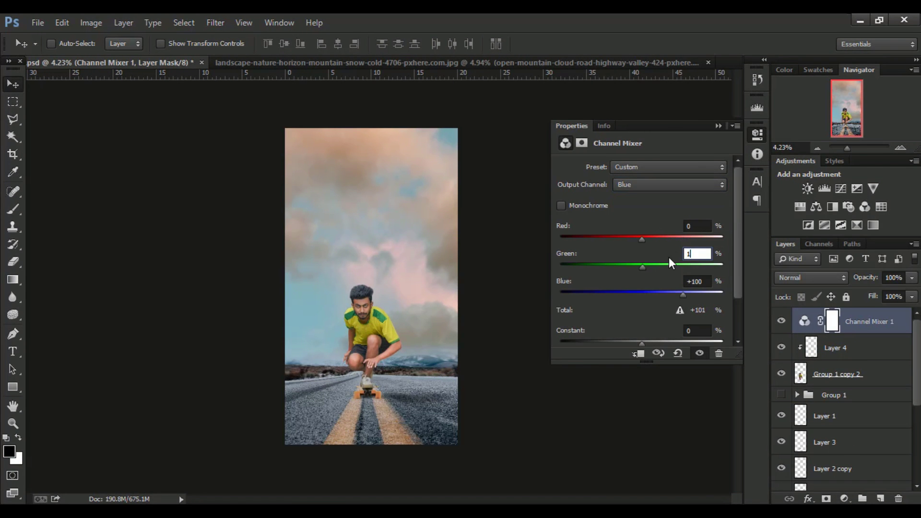
type("0")
key("Tab")
type("90")
left_click(719, 126)
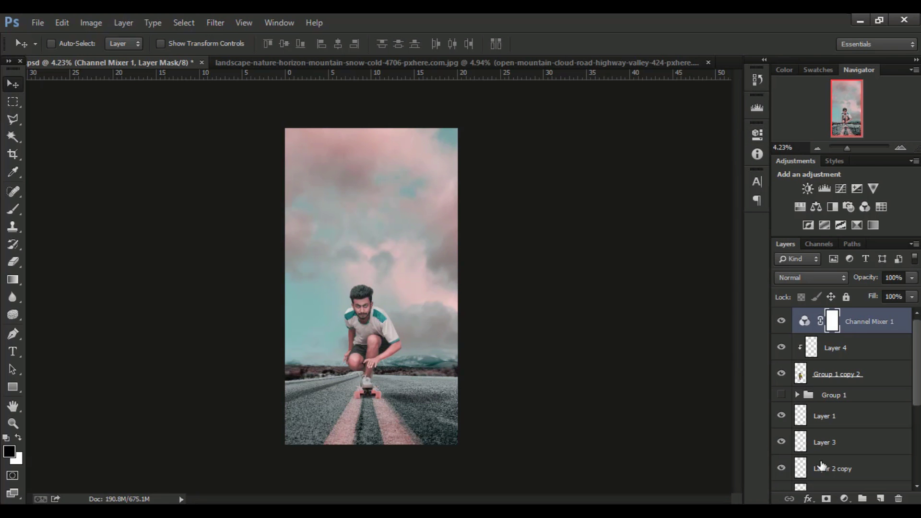
left_click(844, 499)
Sample the pink sky to set Hue/Saturation Reds to hue +13 and saturation +28.
left_click(832, 333)
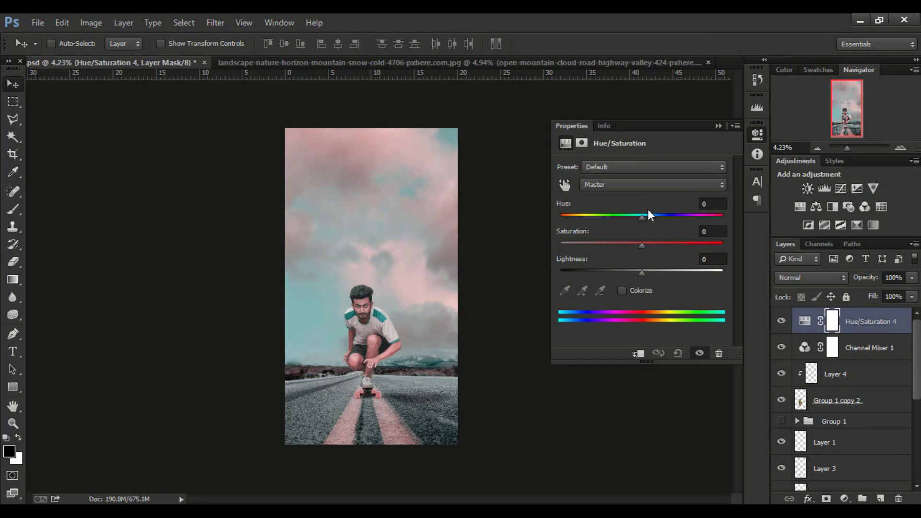
left_click(624, 184)
left_click(594, 198)
left_click(564, 185)
scroll(352, 339, "up", 1)
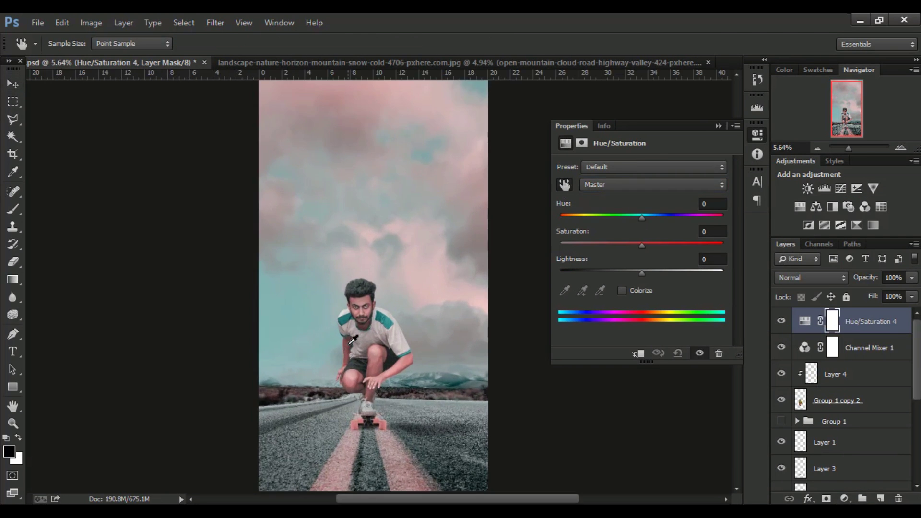
scroll(371, 331, "up", 1)
scroll(371, 331, "up", 1)
left_click_drag(472, 291, 535, 291)
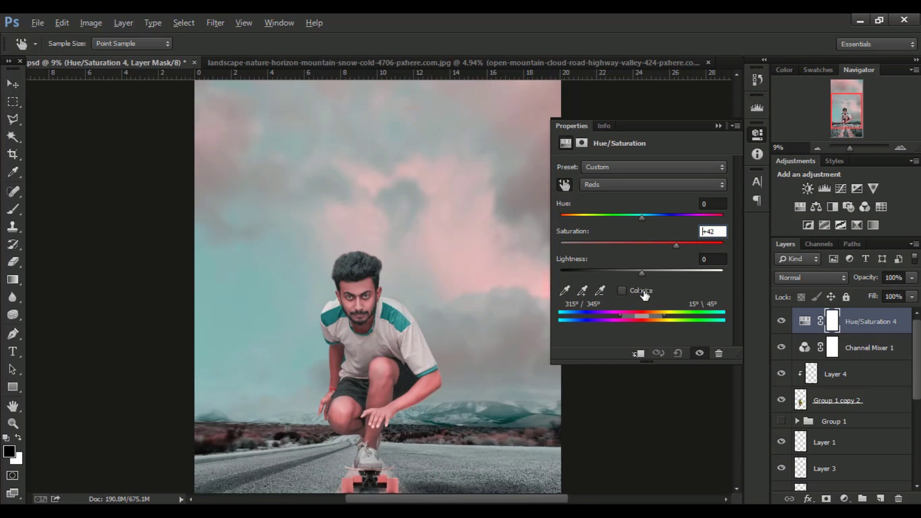
left_click_drag(363, 288, 263, 307)
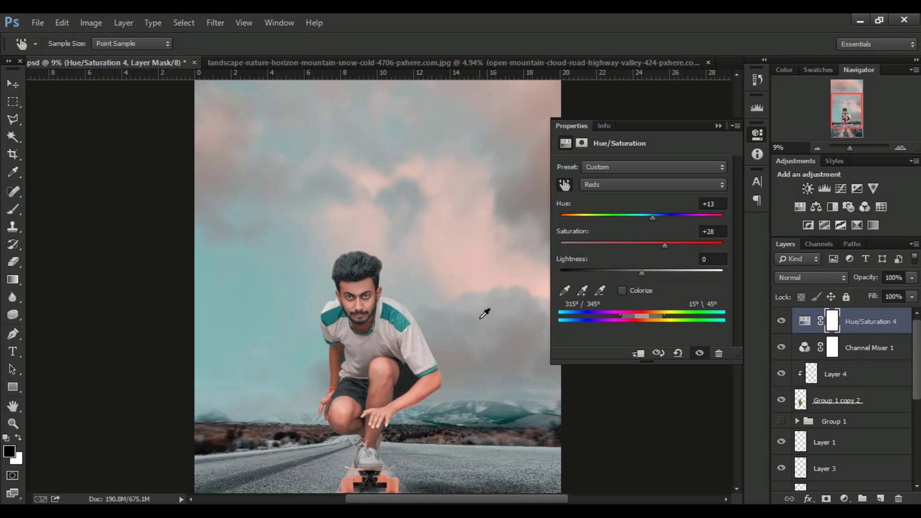
scroll(484, 314, "down", 3)
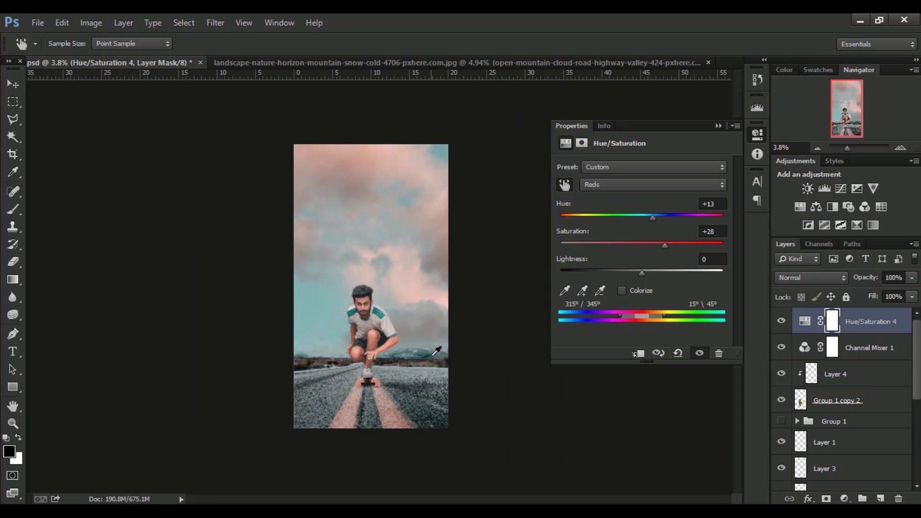
left_click(718, 125)
Select Hue/Saturation 4 and Channel Mixer 1 and lower their opacity to 67%.
left_click(868, 348, "shift")
key("v")
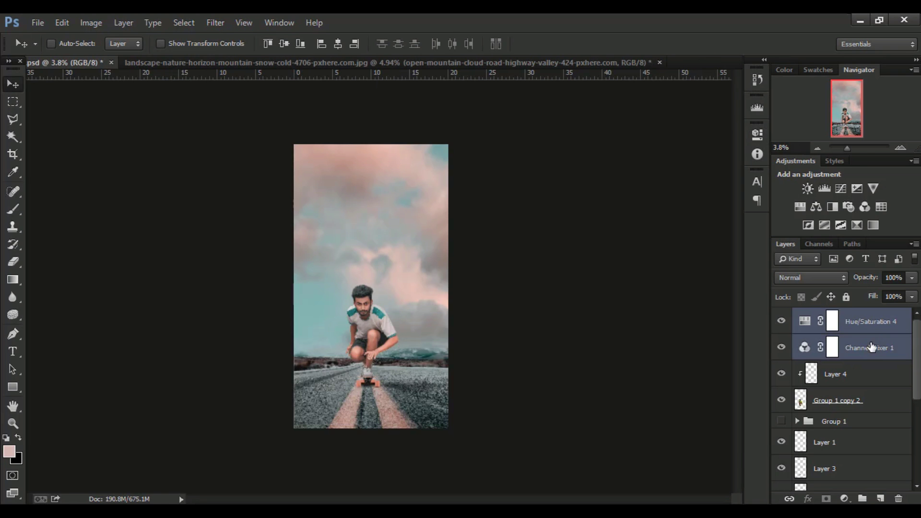
mouse_move(863, 278)
left_mouse_down()
mouse_move(837, 302)
mouse_move(881, 284)
left_mouse_up()
scroll(376, 383, "up", 2)
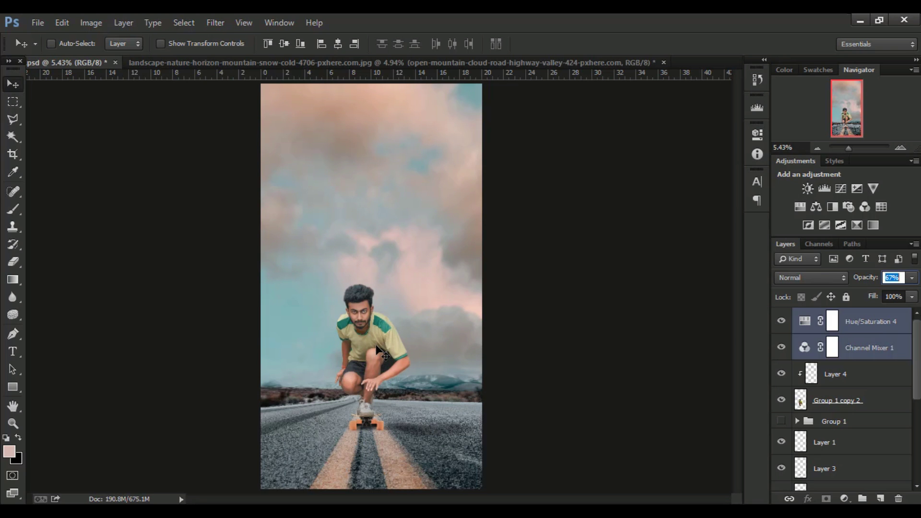
scroll(379, 364, "down", 1)
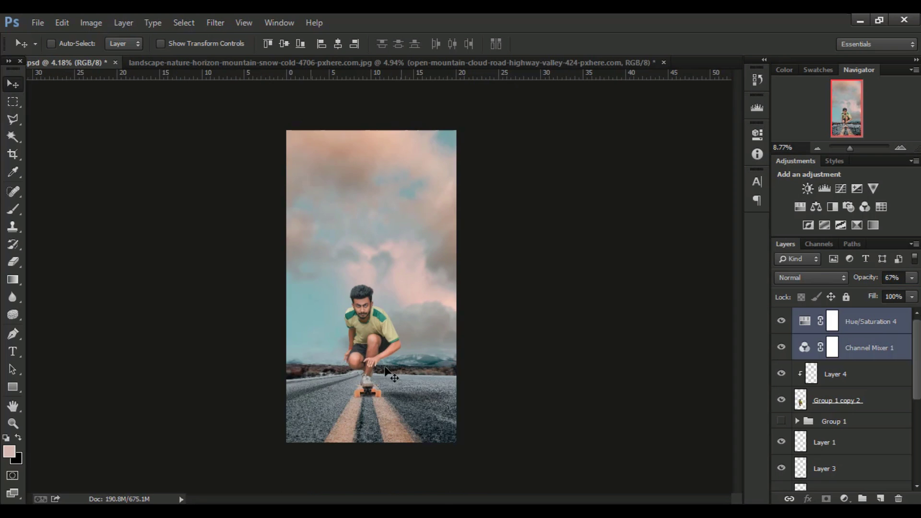
scroll(385, 367, "up", 3)
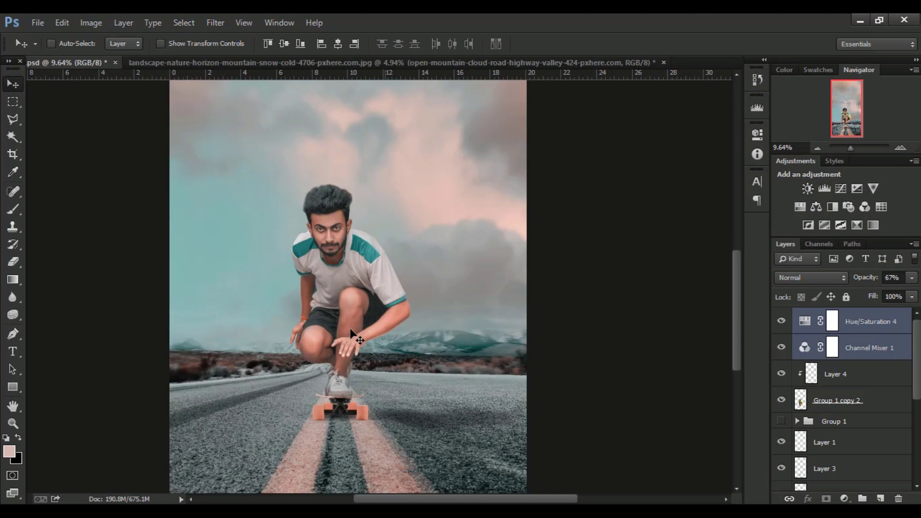
scroll(355, 336, "up", 1)
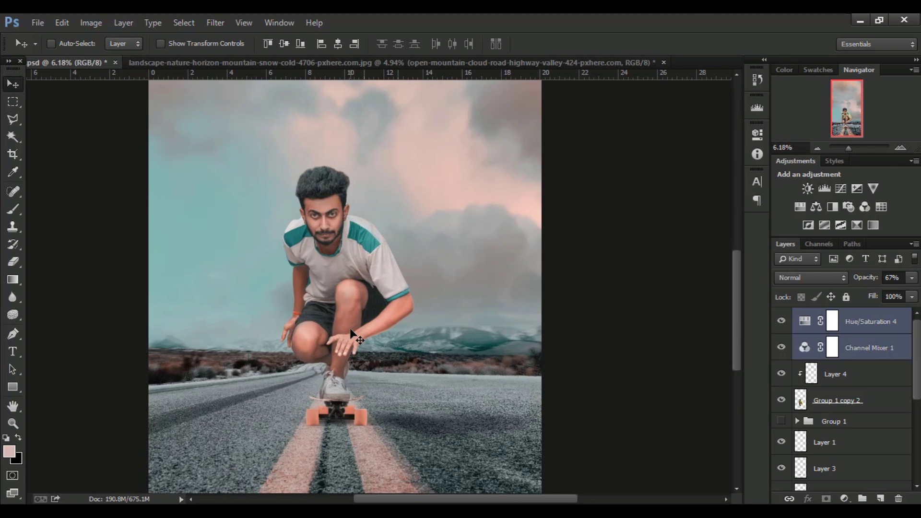
scroll(351, 334, "down", 2)
scroll(351, 334, "down", 1)
scroll(352, 334, "down", 1)
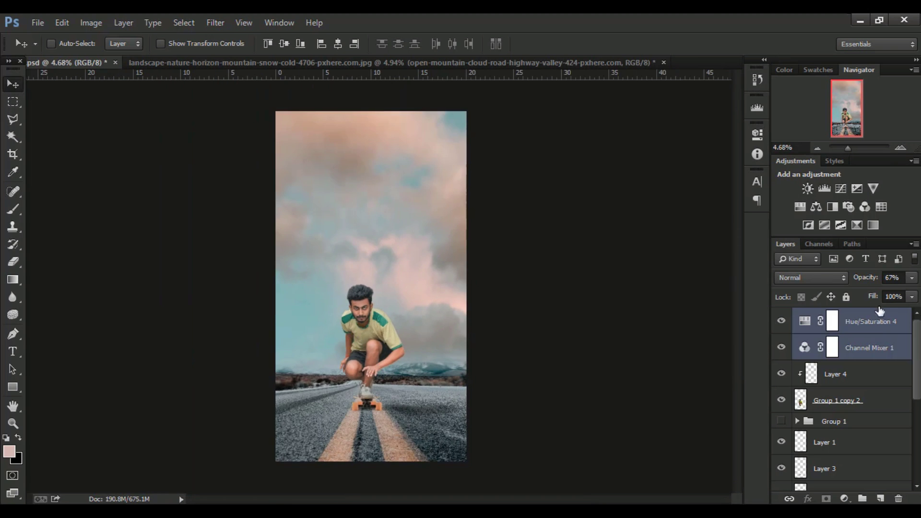
Set their fill to 91% and stamp the visible result into Layer 5.
left_click_drag(876, 297, 862, 303)
key("Return")
left_click(853, 324)
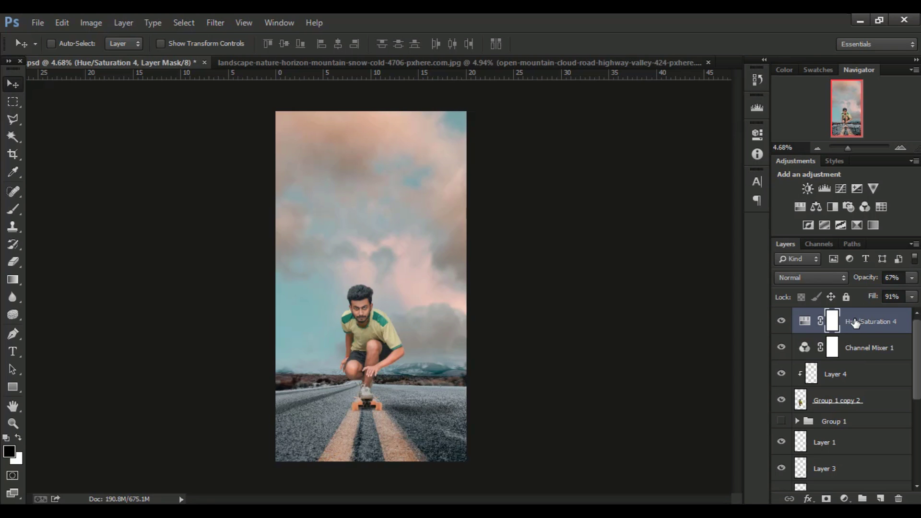
key("ctrl+shift+alt+e")
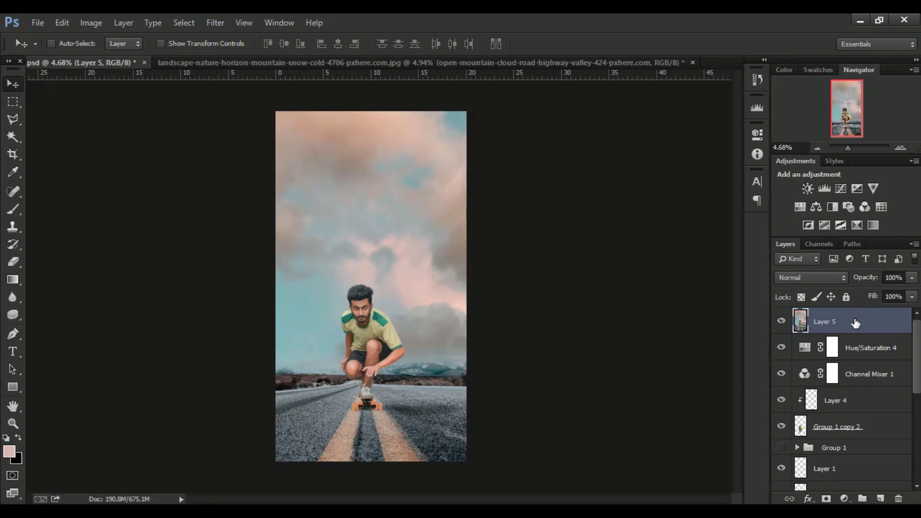
left_click(213, 22)
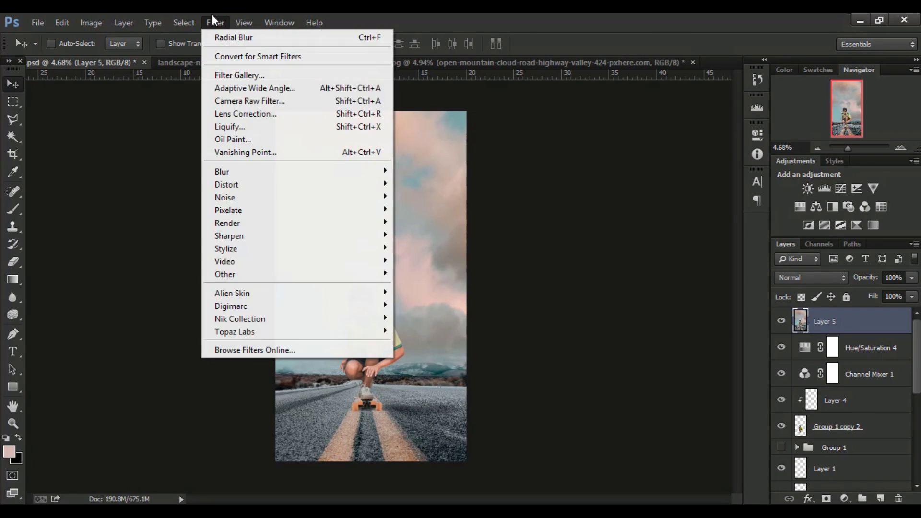
left_click(243, 106)
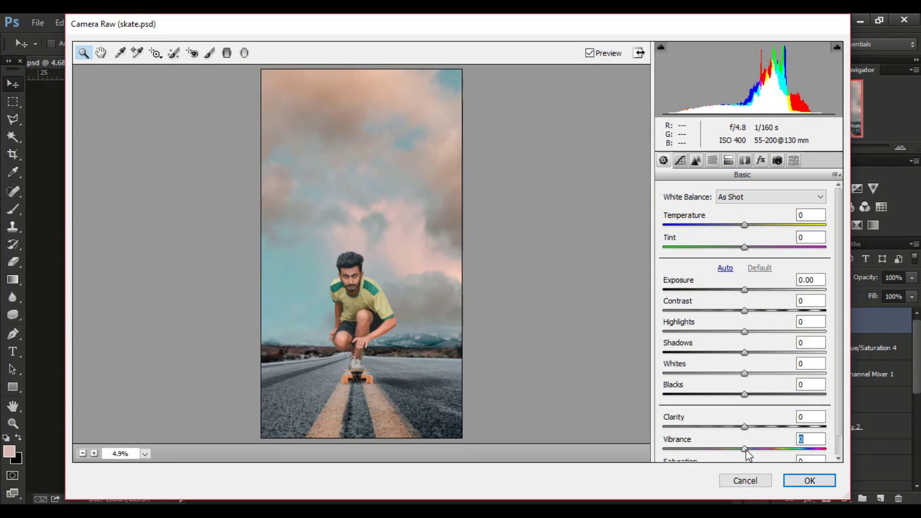
left_click_drag(747, 455, 811, 457)
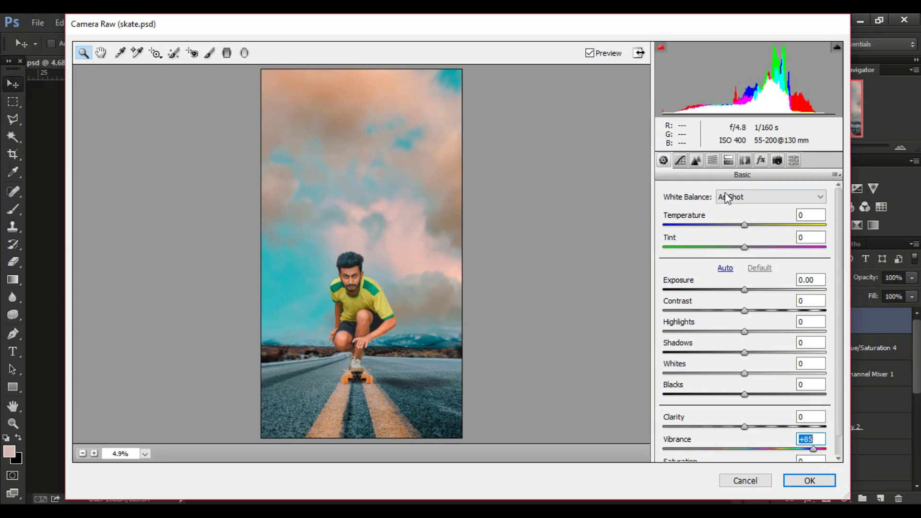
left_click(713, 160)
mouse_move(748, 278)
left_mouse_down()
mouse_move(728, 288)
mouse_move(730, 255)
mouse_move(712, 255)
left_mouse_up()
type("0")
key("Return")
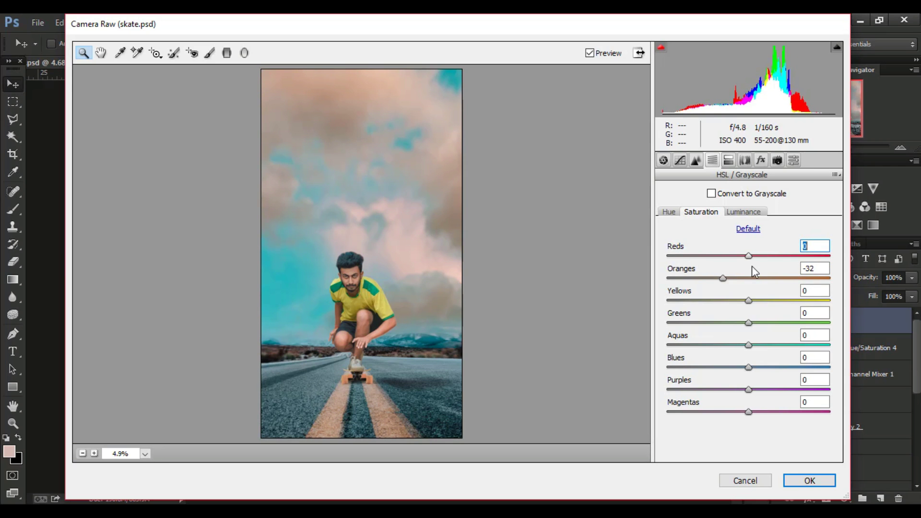
type("3")
key("Return")
left_click_drag(751, 366, 718, 367)
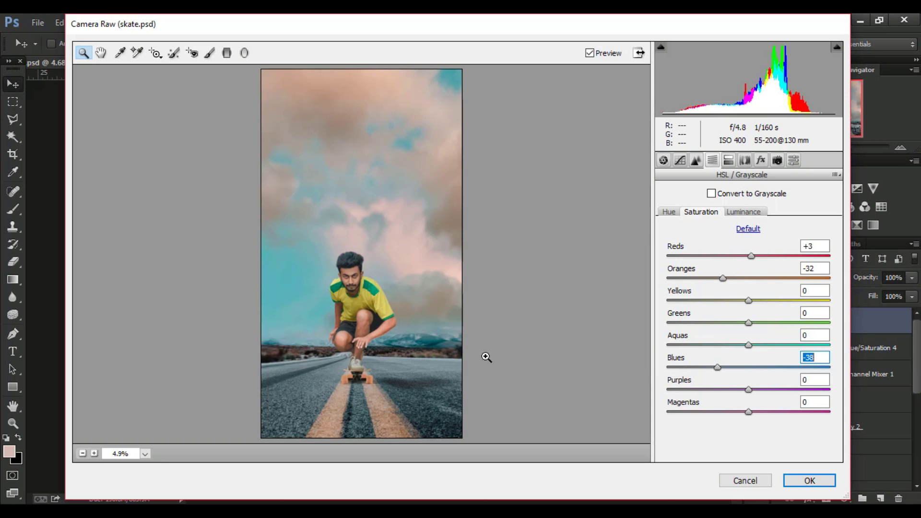
left_click(759, 481)
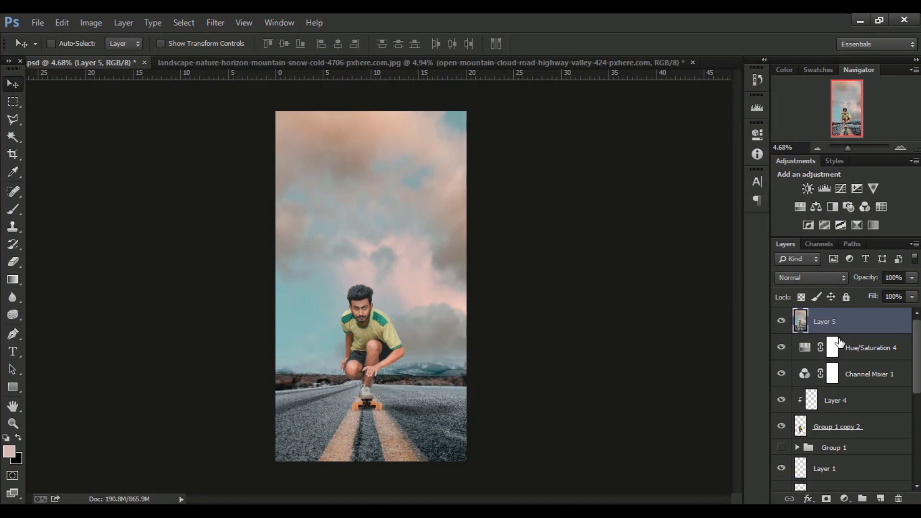
Delete the merged Layer 5 and select the Hue/Saturation 3 layer.
key("Delete")
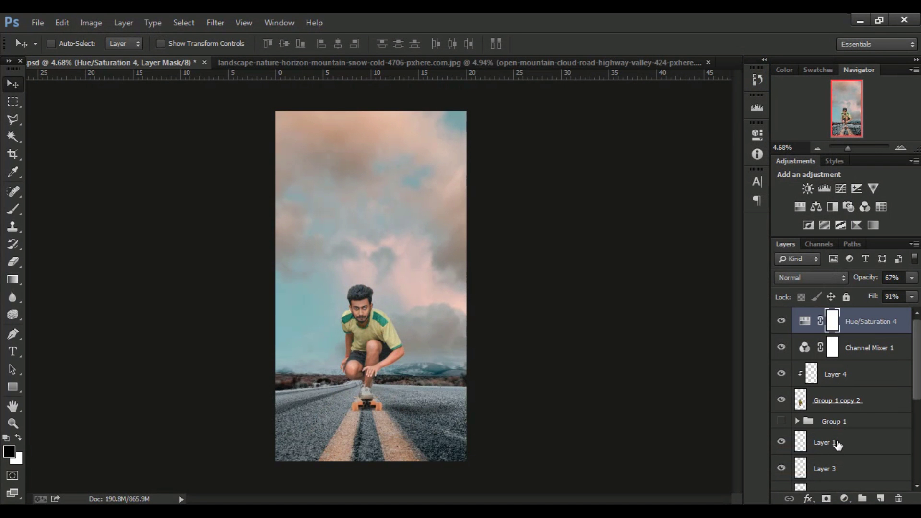
scroll(879, 421, "down", 5)
left_click(849, 380)
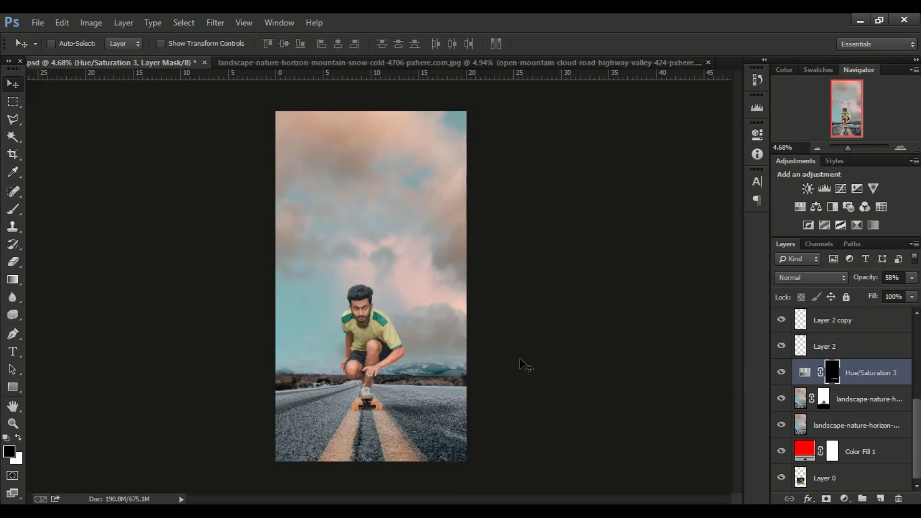
scroll(525, 365, "up", 1)
scroll(624, 340, "up", 2)
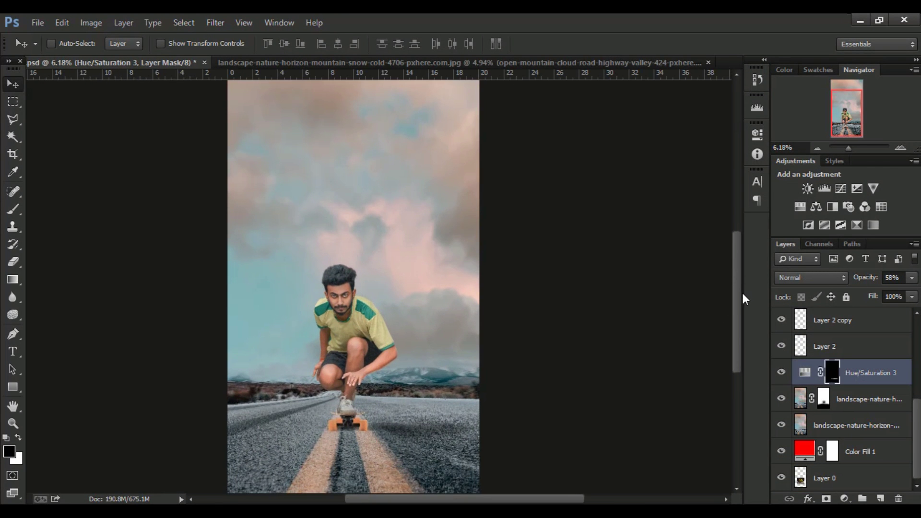
scroll(741, 297, "down", 3)
Set Hue/Saturation 3's fill to 81% and reselect Hue/Saturation 4.
left_click_drag(868, 299, 849, 310)
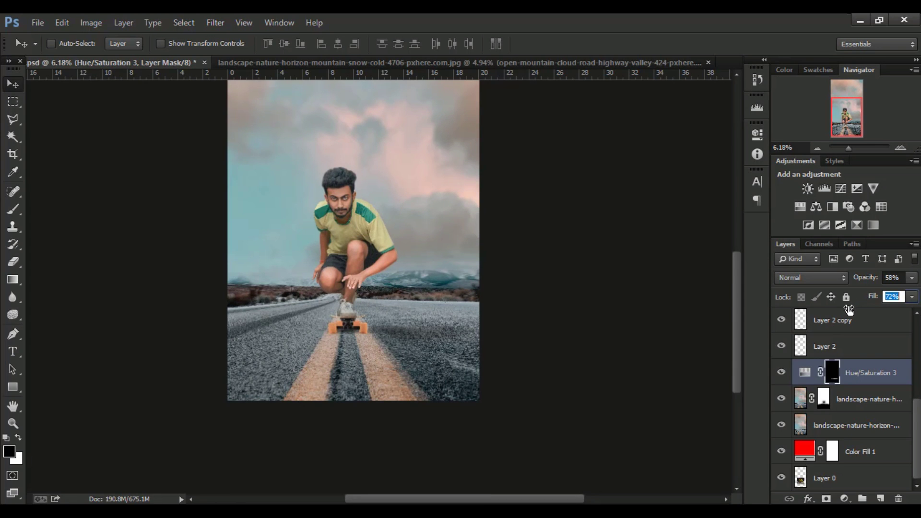
scroll(494, 319, "down", 2)
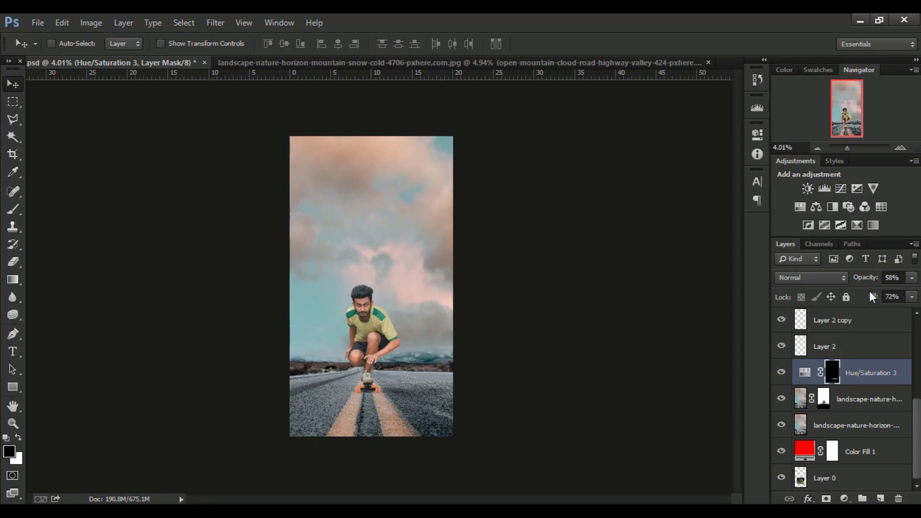
left_click_drag(870, 297, 873, 301)
left_click(863, 378)
scroll(869, 343, "up", 5)
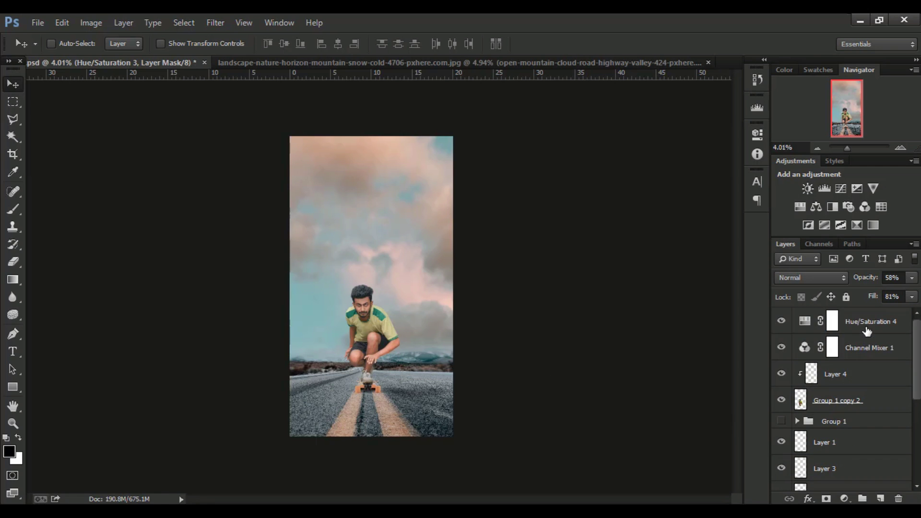
left_click(867, 331)
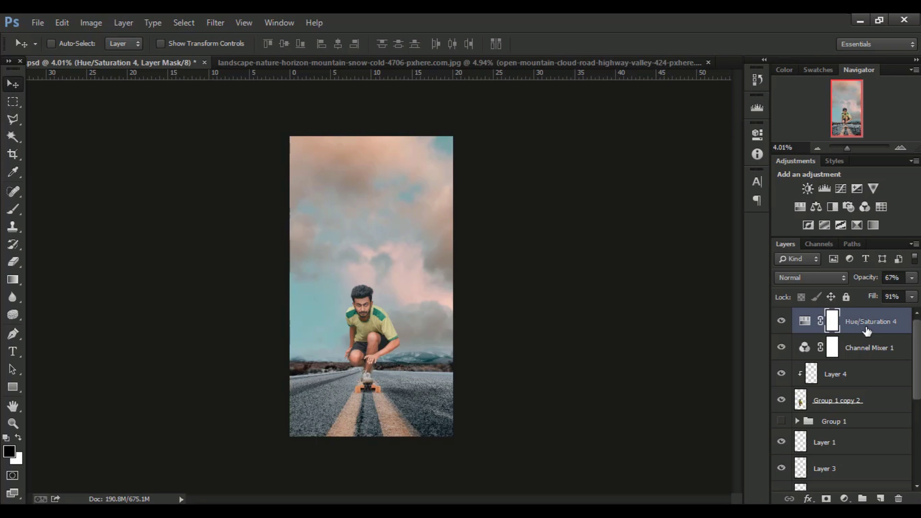
Stamp the visible layers into a new merged layer and apply the Camera Raw Filter to it.
key("ctrl+shift+alt+e")
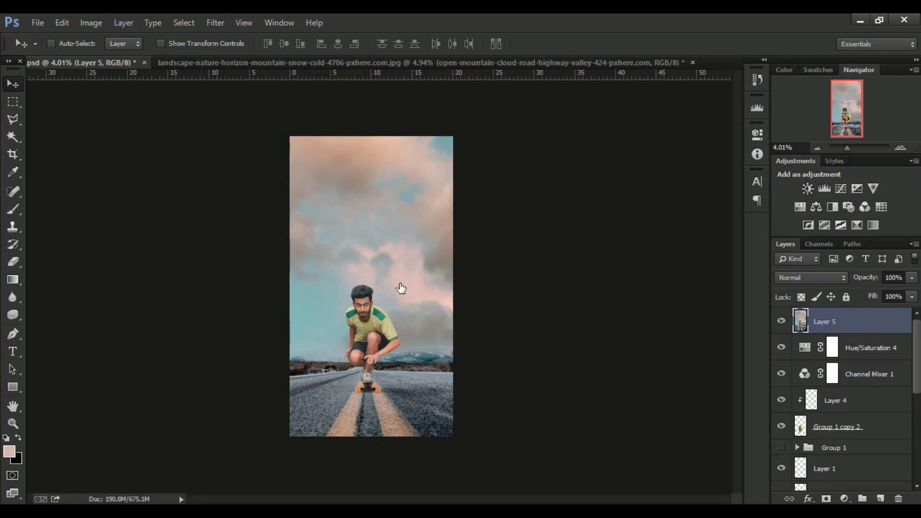
left_click(225, 23)
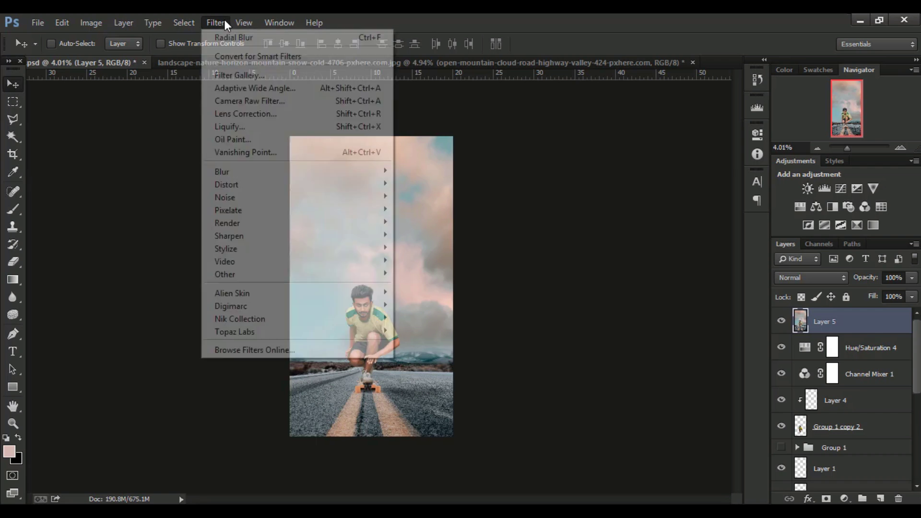
left_click(234, 99)
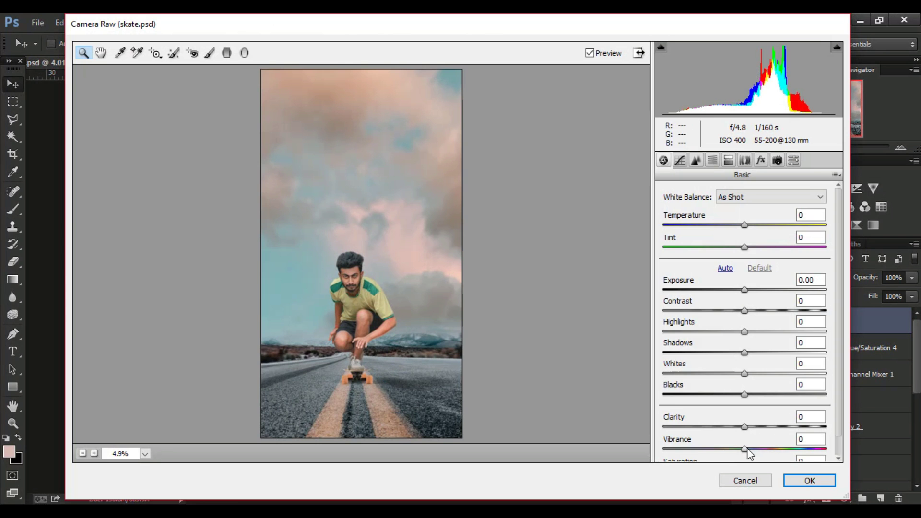
Lift Shadows to +34 and raise Vibrance in Camera Raw's Basic panel.
left_click_drag(757, 450, 812, 451)
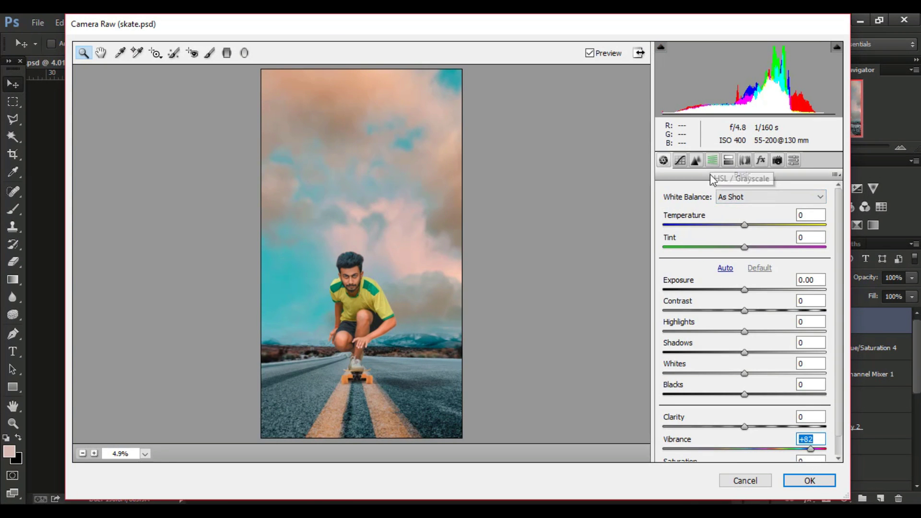
double_click(811, 449)
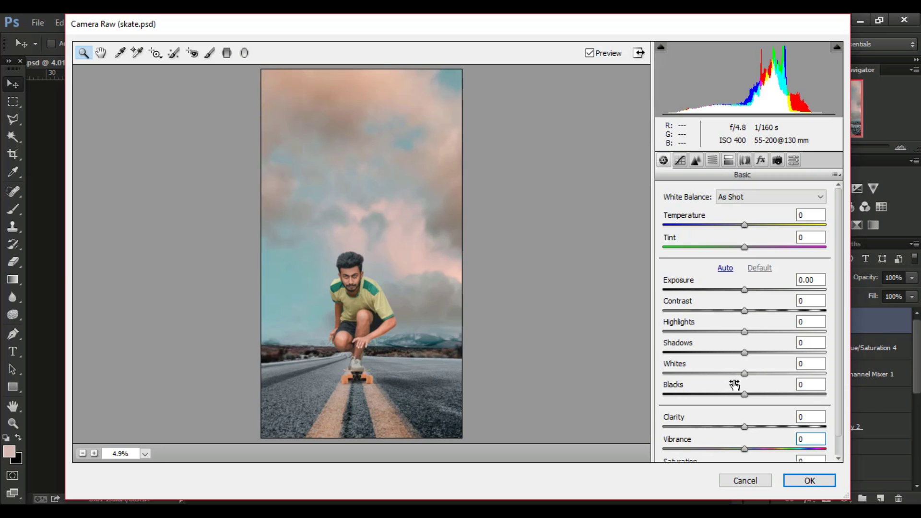
key("Up")
mouse_move(745, 352)
left_mouse_down()
mouse_move(775, 353)
mouse_move(773, 362)
left_mouse_up()
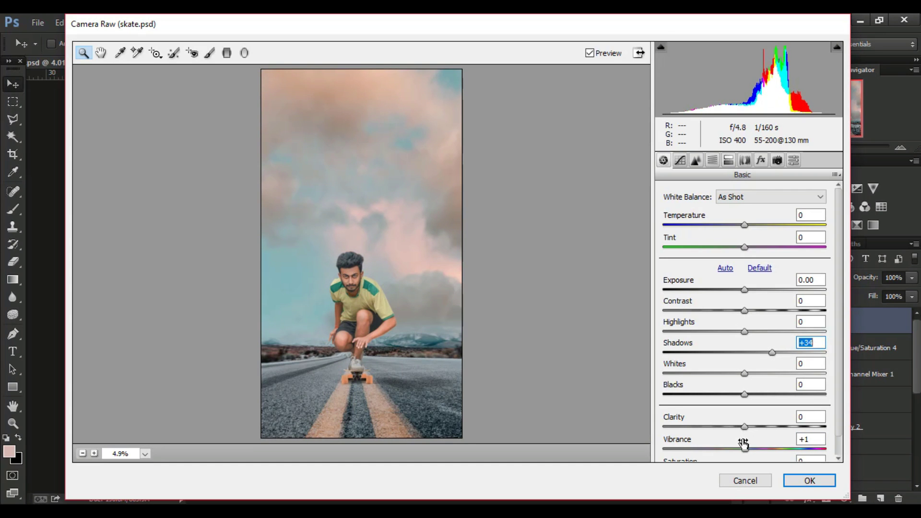
left_click_drag(743, 449, 792, 455)
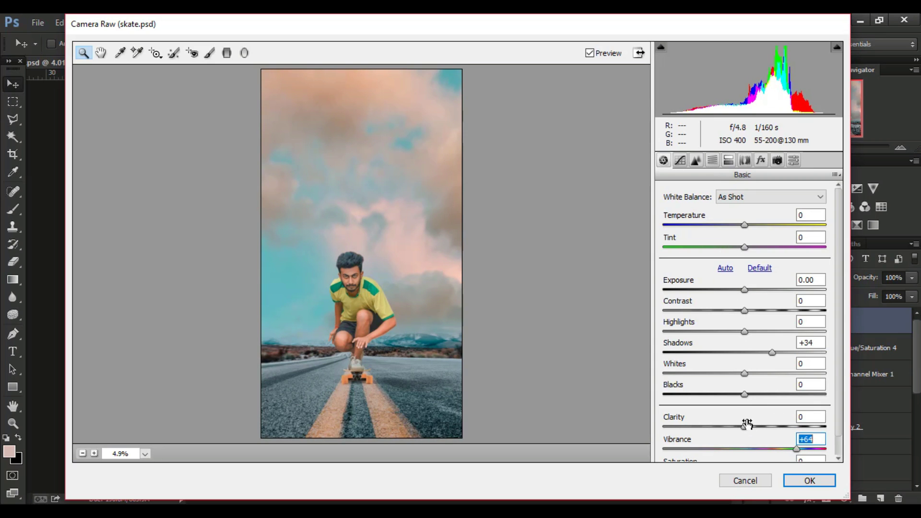
left_click(719, 160)
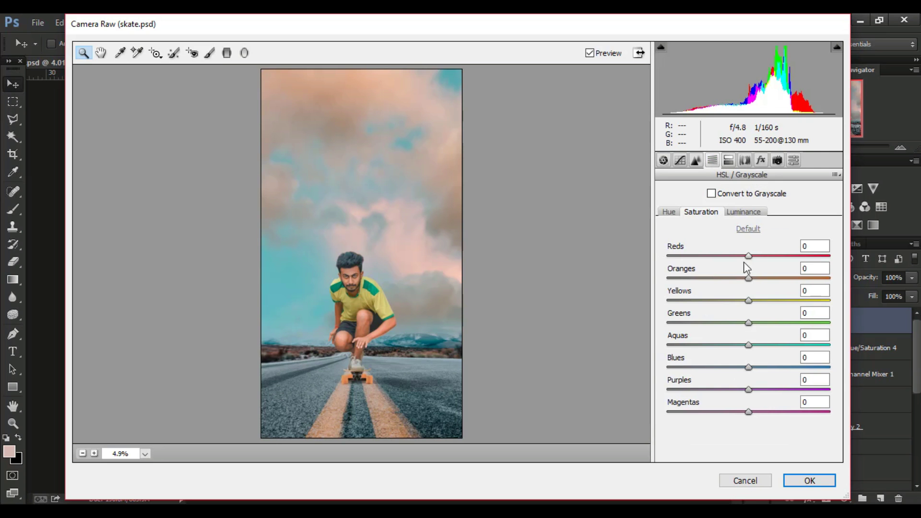
left_click(228, 52)
Draw a graduated filter from upper sky to the man's head: exposure 0, saturation -31.
left_click_drag(351, 191, 351, 306)
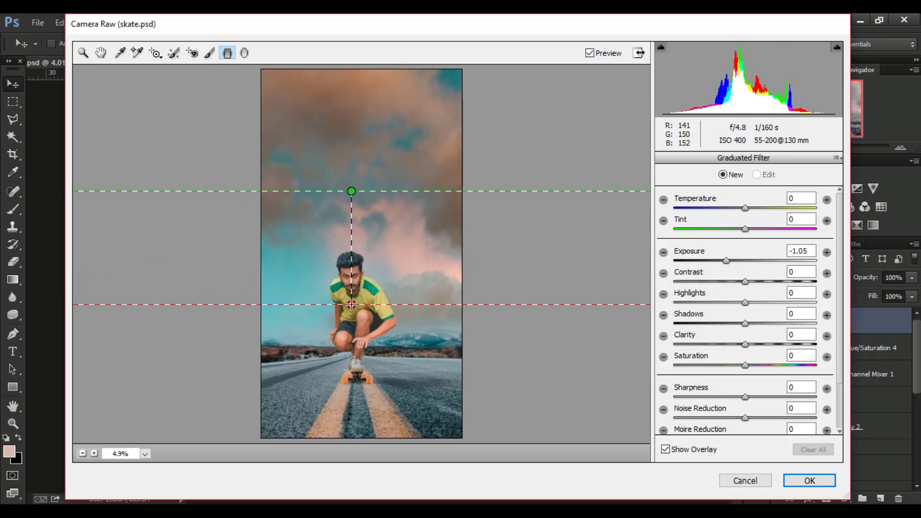
double_click(726, 261)
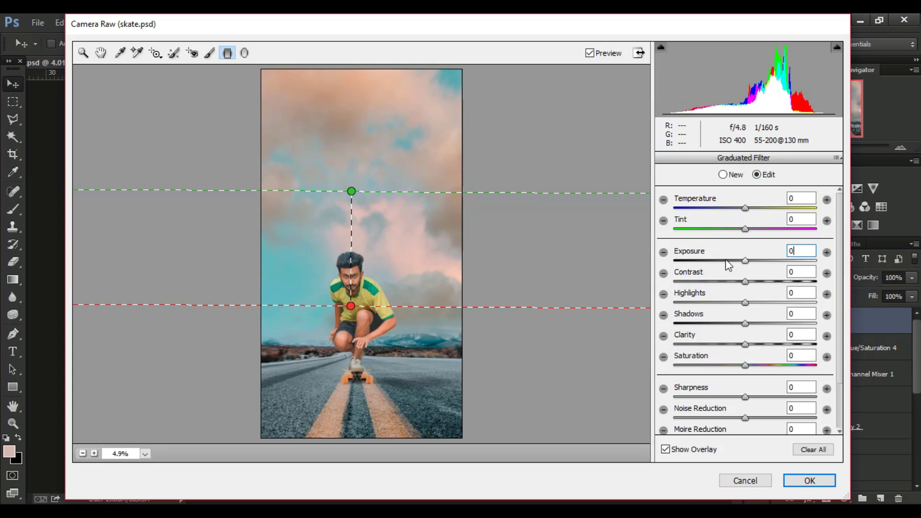
left_click(746, 366)
left_click_drag(748, 367, 727, 366)
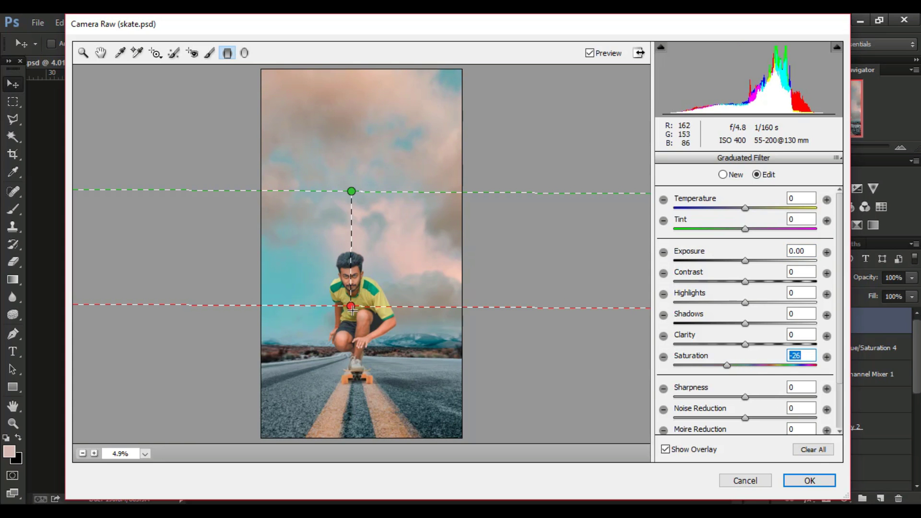
left_click_drag(351, 306, 350, 253)
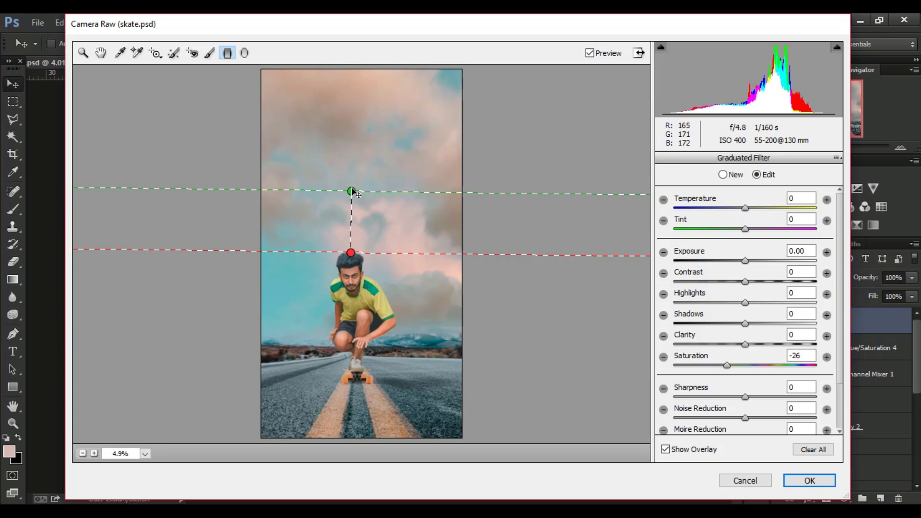
left_click_drag(351, 192, 353, 149)
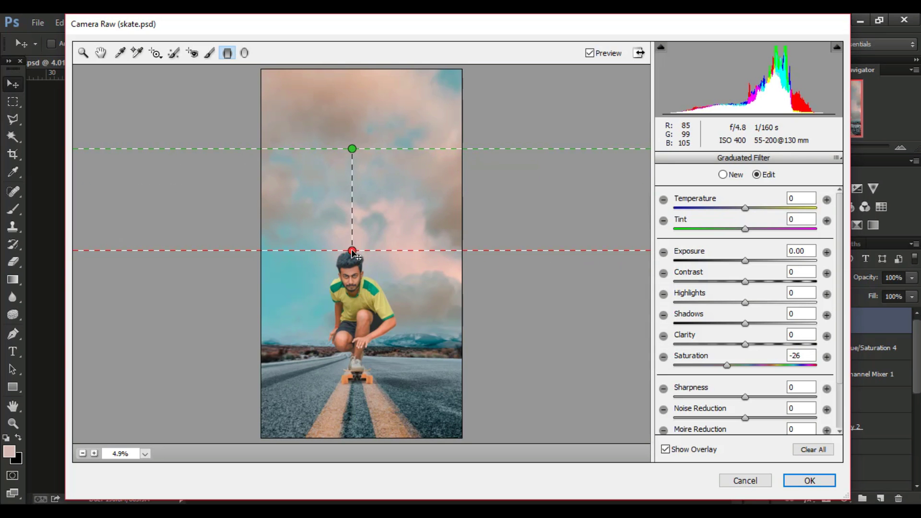
left_click_drag(356, 253, 353, 249)
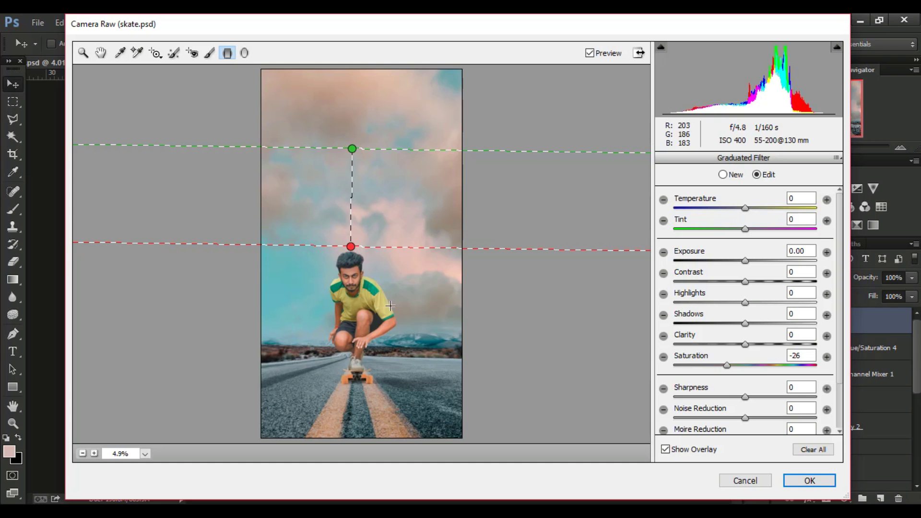
left_click_drag(726, 365, 723, 365)
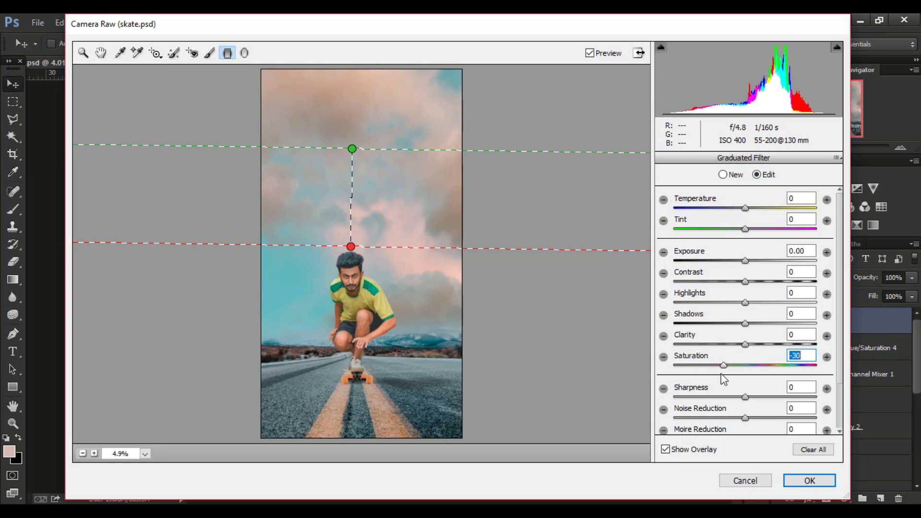
left_click_drag(354, 247, 352, 245)
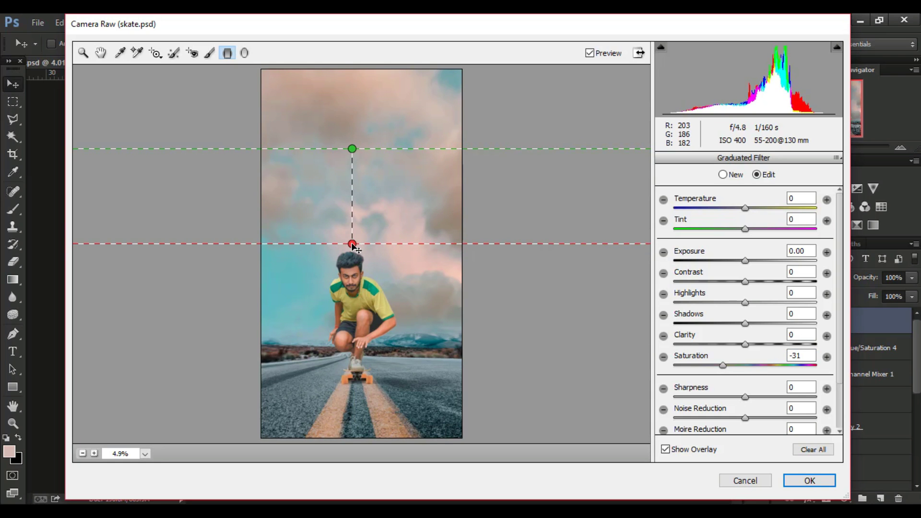
left_click(107, 53)
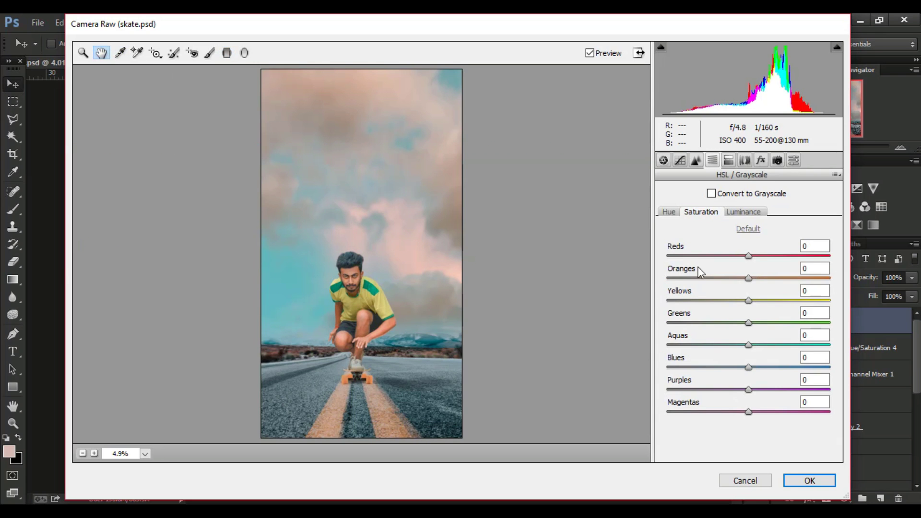
Set HSL Oranges saturation to -17 and Clarity to +21.
left_click_drag(748, 278, 735, 288)
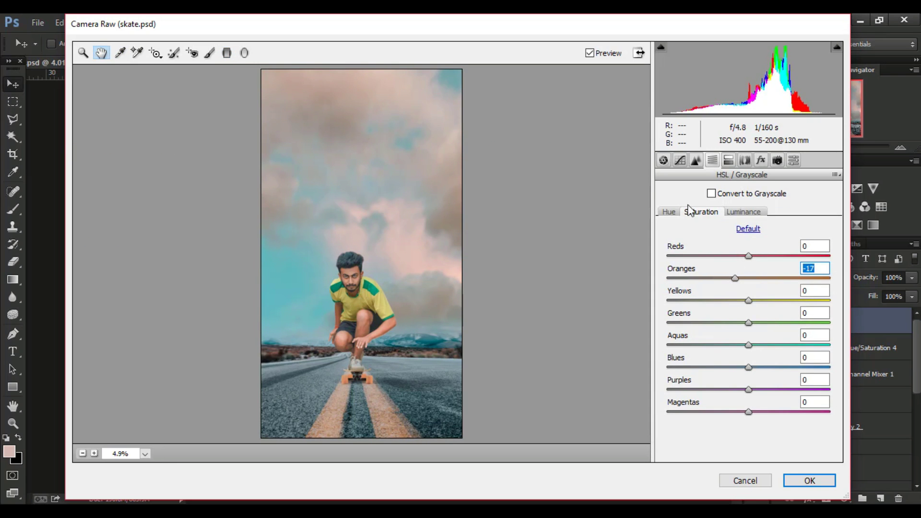
left_click(663, 160)
left_click(810, 450)
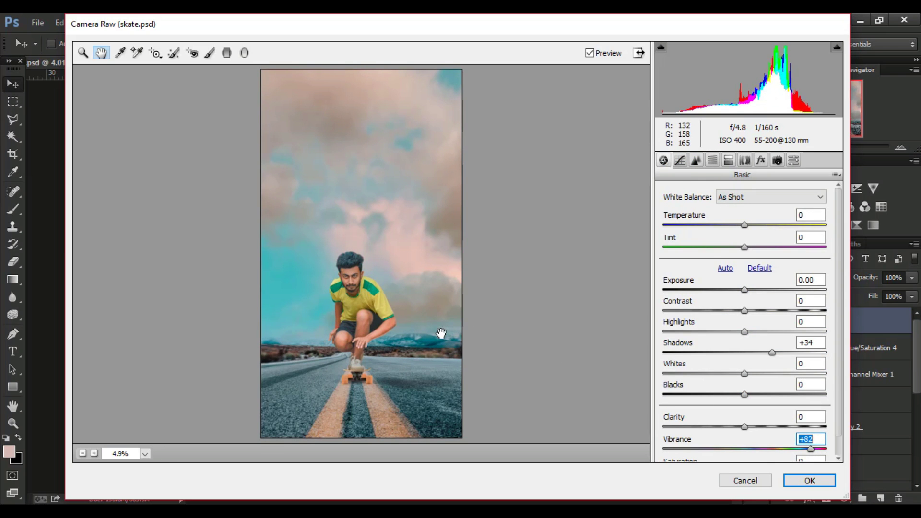
left_click_drag(745, 426, 761, 426)
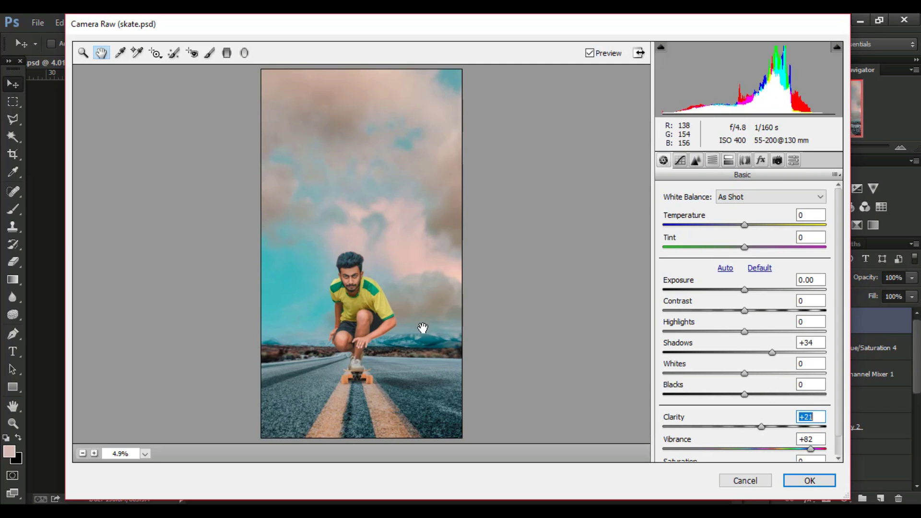
Tint the highlights cyan with Split Toning hue 186 and saturation 10.
left_click(728, 160)
left_click_drag(685, 213, 751, 213)
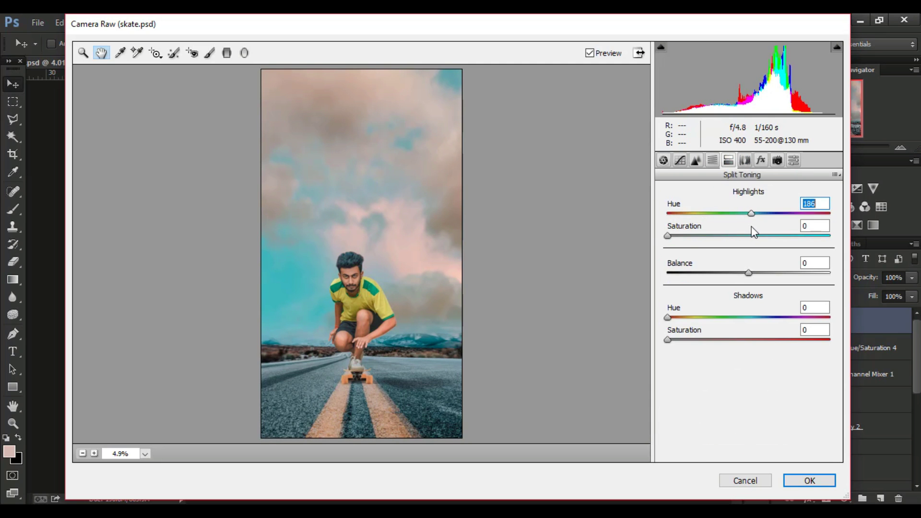
left_click_drag(667, 236, 684, 235)
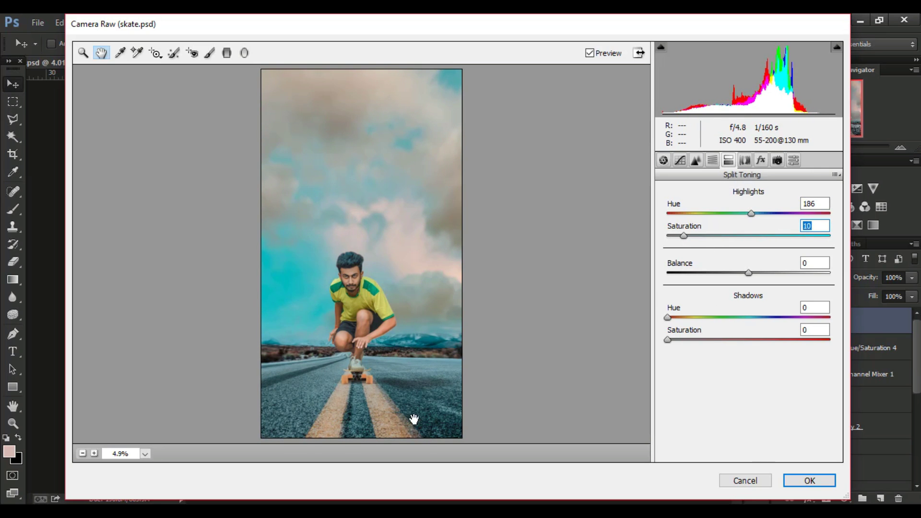
key("ctrl+plus")
scroll(435, 384, "down", 3)
scroll(434, 377, "down", 5)
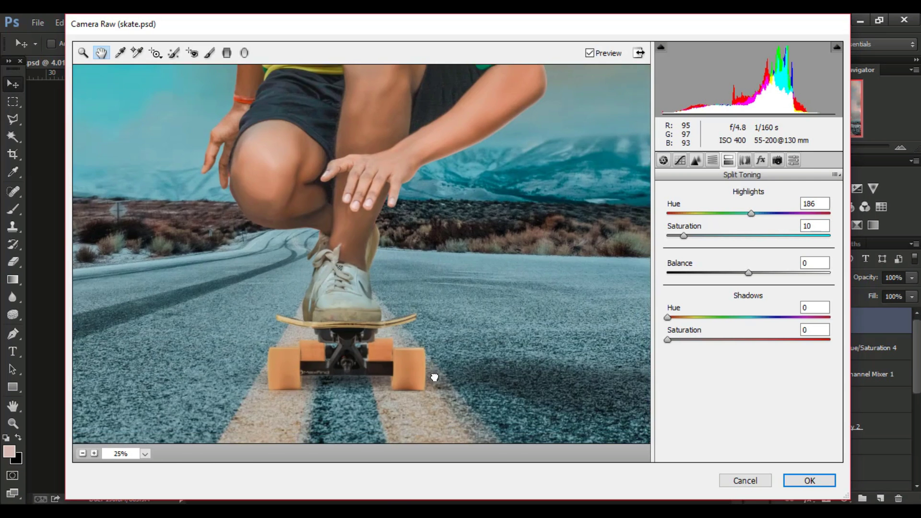
left_click_drag(434, 377, 435, 353)
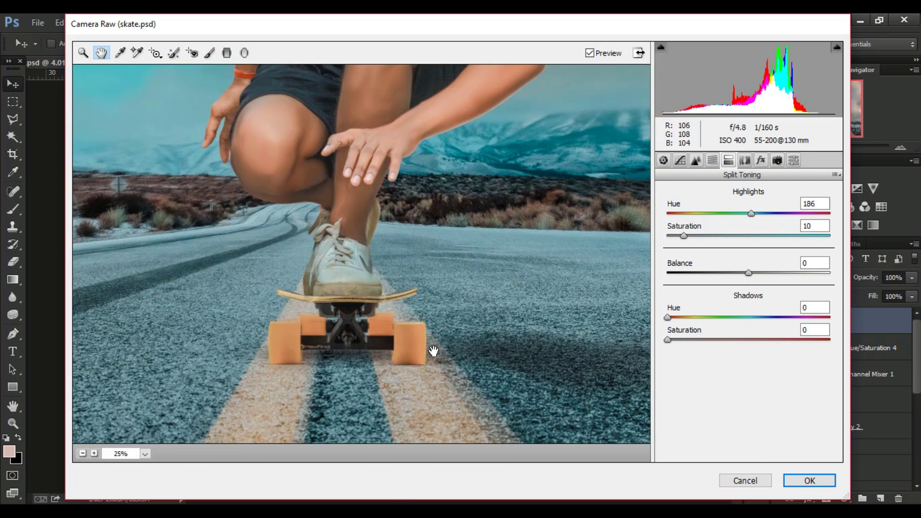
Warm the Temperature slightly and apply the Camera Raw grade to the layer.
key("ctrl+0")
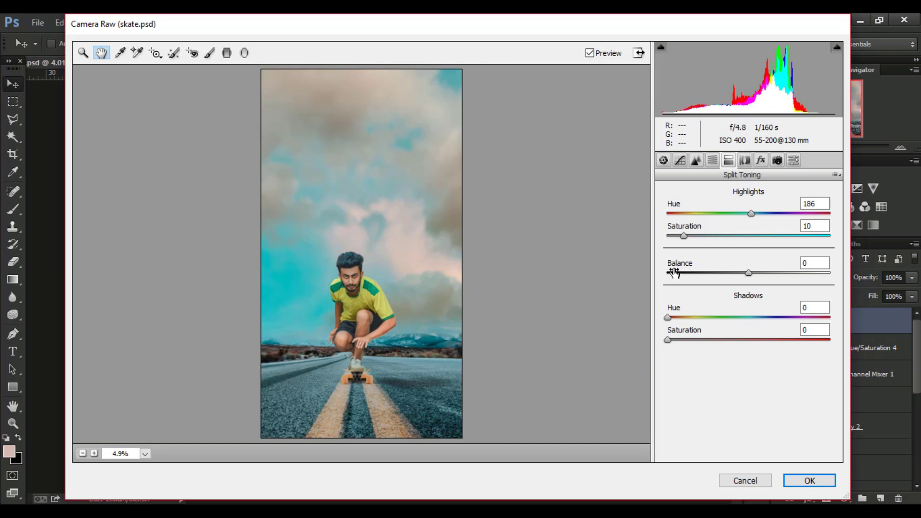
left_click(663, 159)
left_click(746, 225)
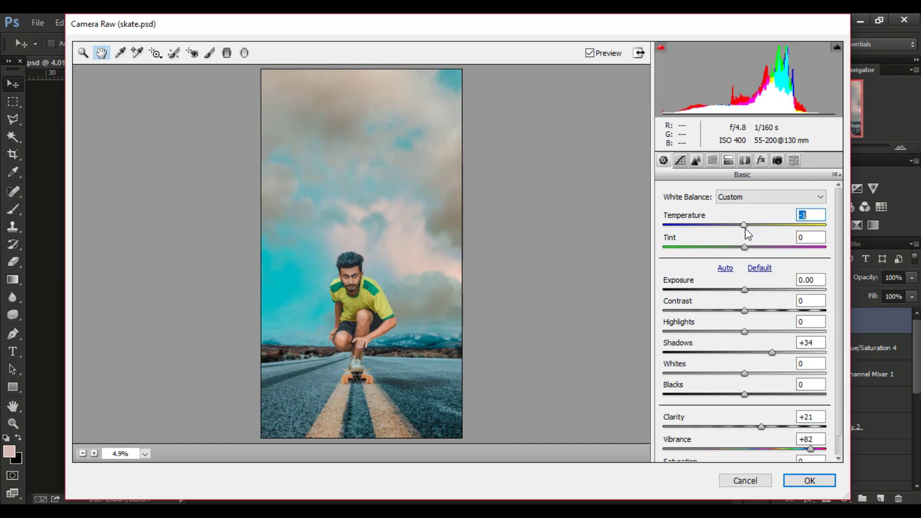
left_click(809, 480)
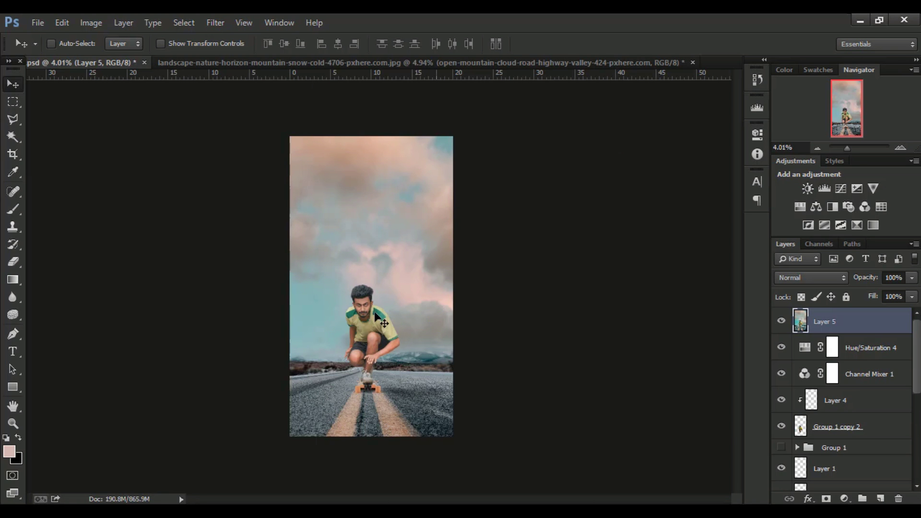
Duplicate the graded Layer 5 and load a selection around the man.
scroll(374, 313, "up", 2)
scroll(364, 293, "up", 1)
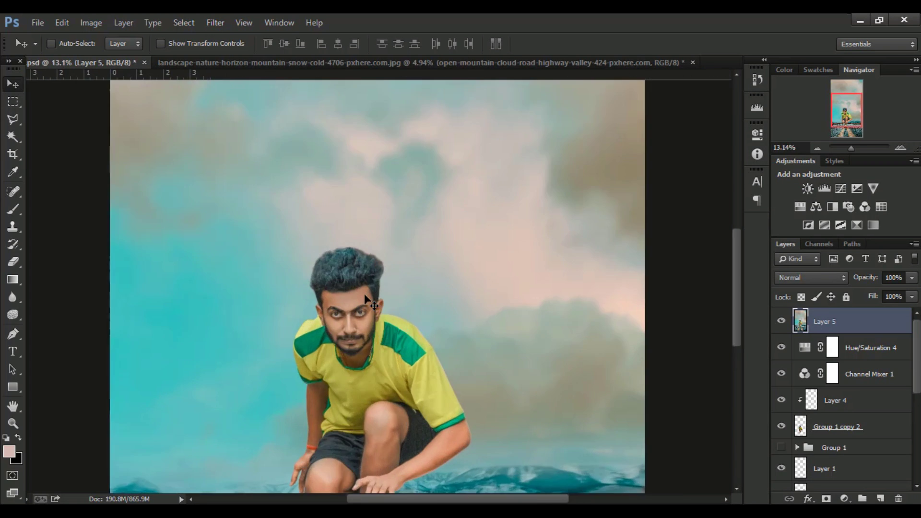
scroll(364, 294, "down", 1)
scroll(364, 293, "down", 2)
scroll(802, 352, "down", 2)
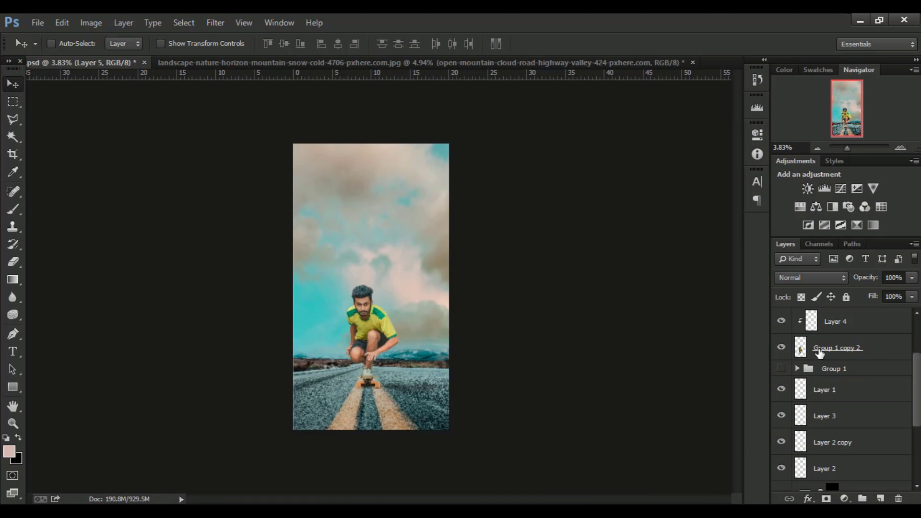
left_click(819, 352)
scroll(820, 350, "up", 3)
left_click(831, 323)
key("ctrl+j")
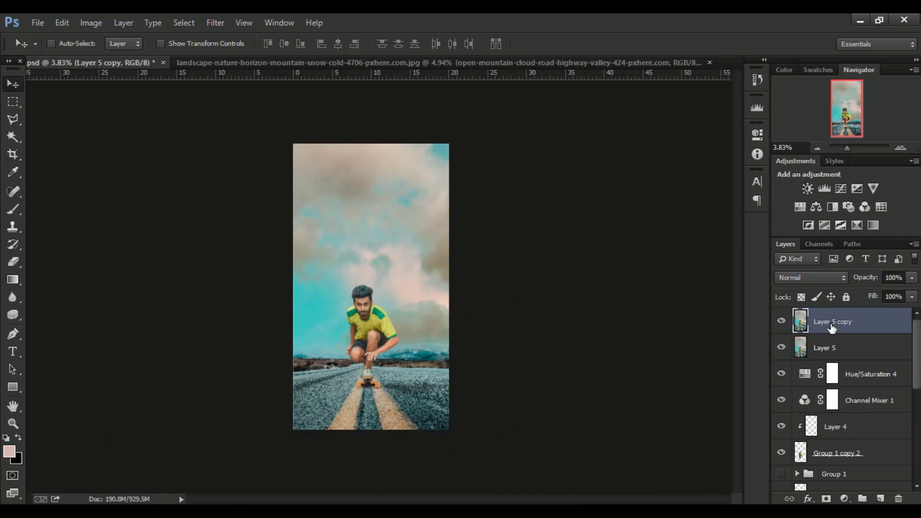
left_click(799, 452, "ctrl")
Desaturate the man's teal hair to grey with an enlarged Sponge brush.
left_click(13, 314)
left_click(38, 335)
scroll(344, 299, "up", 3)
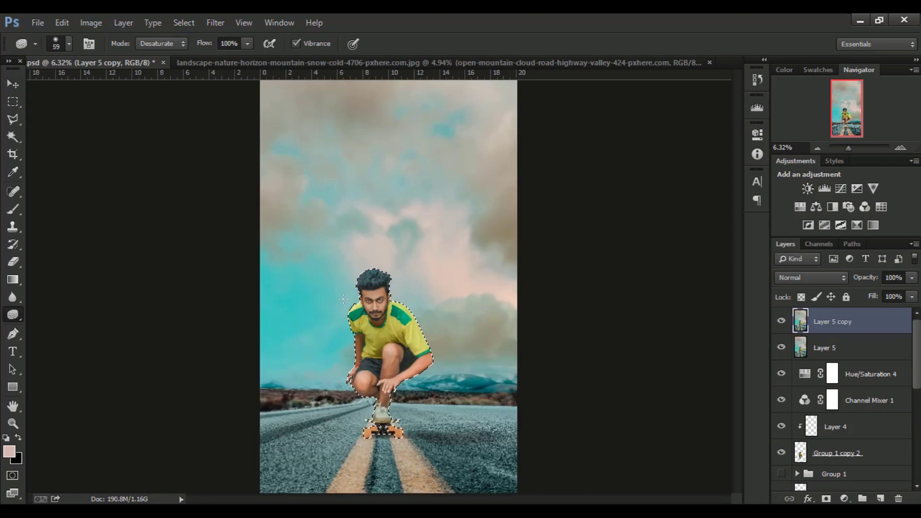
scroll(343, 299, "up", 5)
right_click(406, 267)
key("Return")
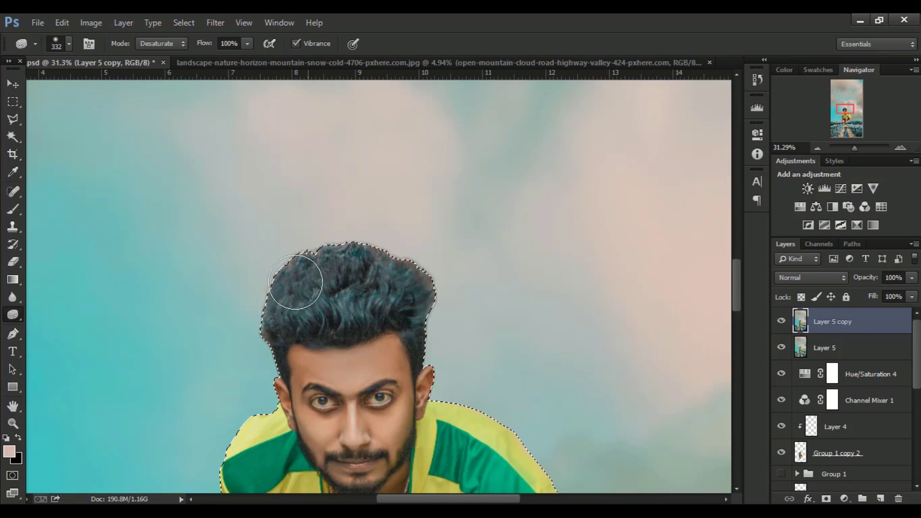
mouse_move(295, 282)
left_mouse_down()
mouse_move(429, 317)
mouse_move(348, 311)
left_mouse_up()
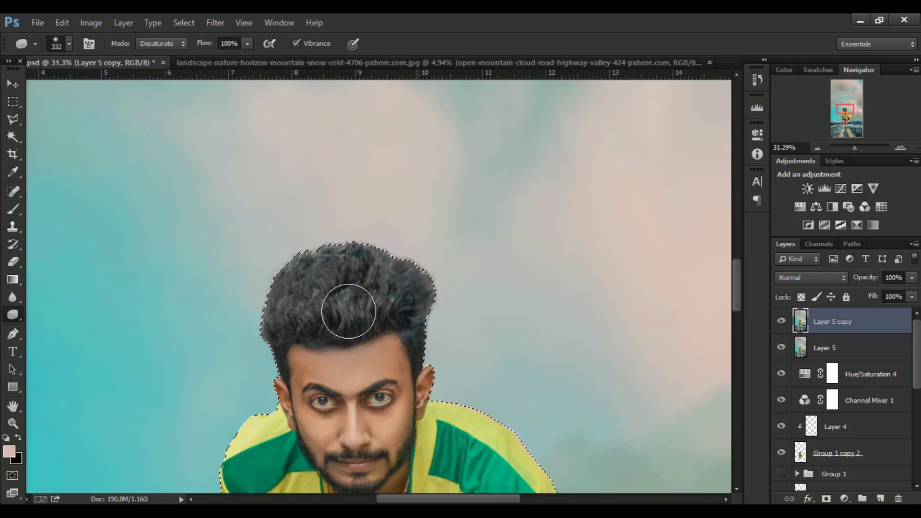
scroll(510, 314, "down", 3)
scroll(474, 285, "down", 3)
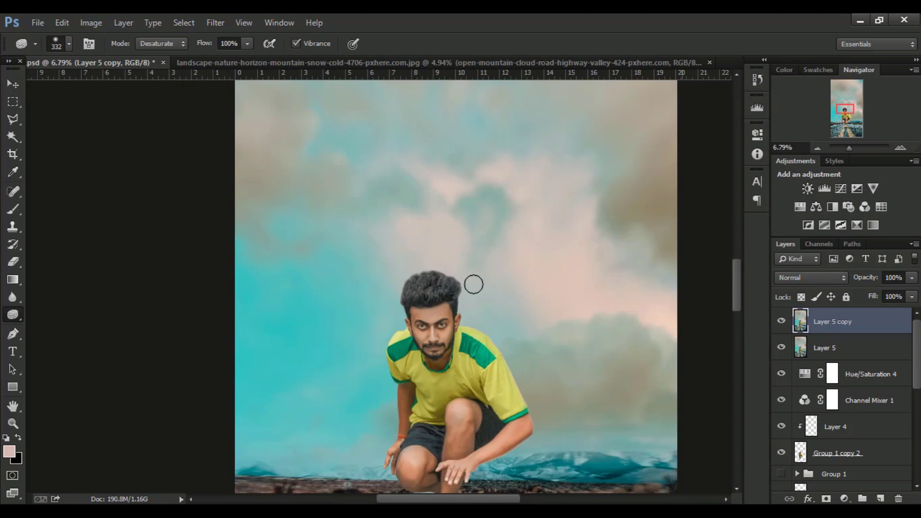
left_click(13, 84)
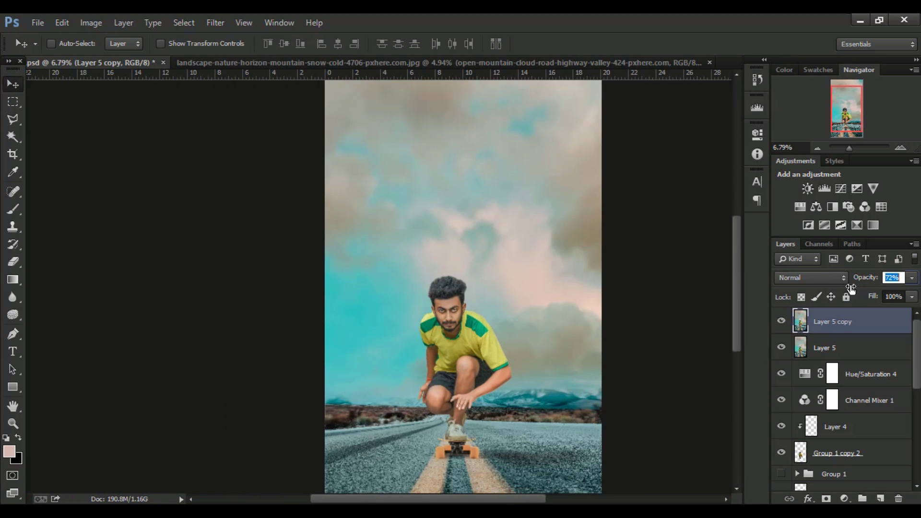
Lower the duplicate layer's opacity to 81%.
mouse_move(851, 288)
left_mouse_down()
mouse_move(859, 307)
mouse_move(876, 309)
left_mouse_up()
scroll(578, 313, "up", 3)
scroll(497, 333, "down", 3)
scroll(497, 333, "down", 4)
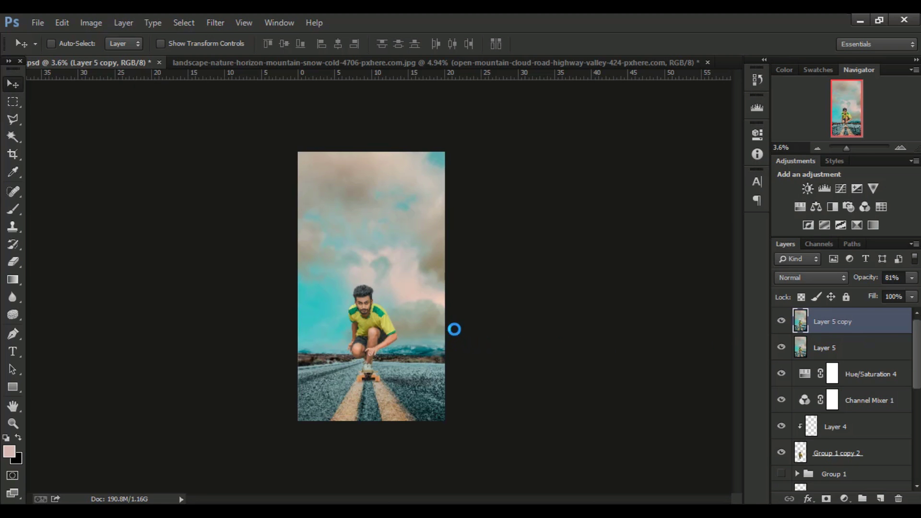
Stamp all visible layers into a new merged layer.
key("ctrl+shift+alt+e")
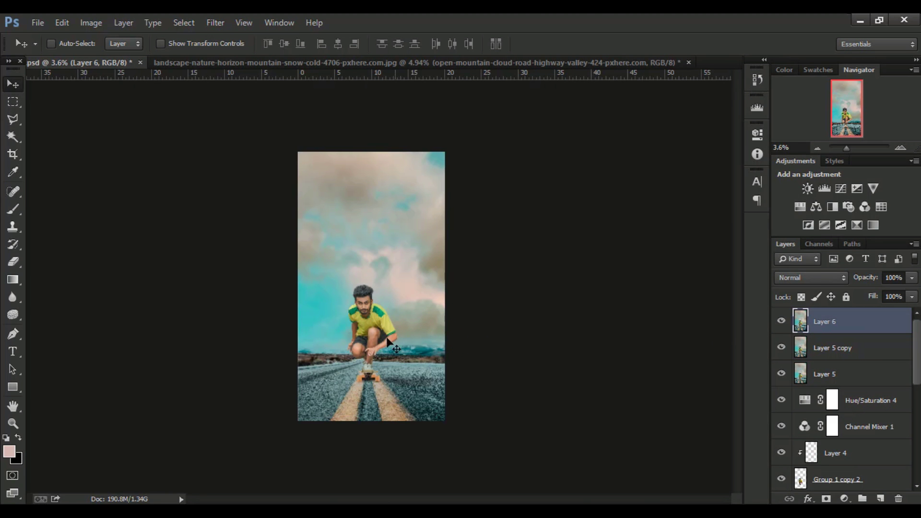
scroll(388, 341, "up", 2)
scroll(374, 336, "up", 3)
scroll(364, 330, "down", 5)
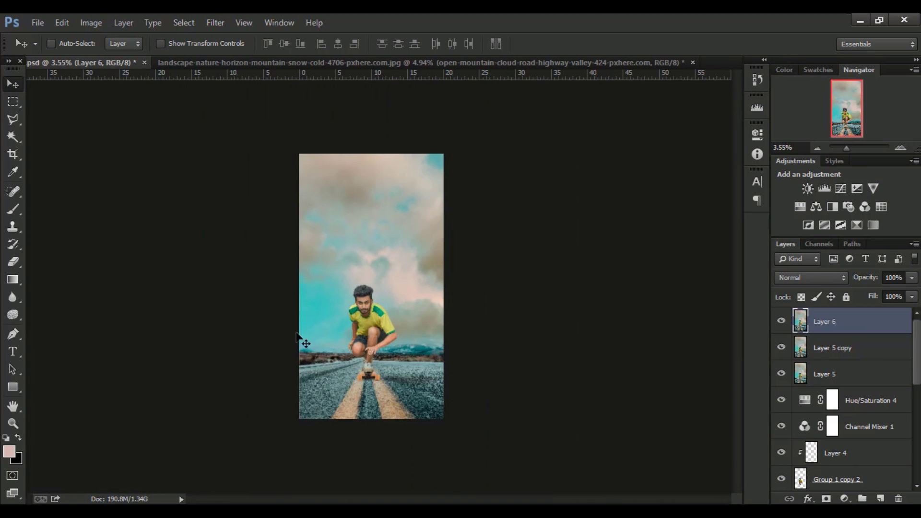
scroll(296, 334, "up", 3)
scroll(296, 334, "up", 3)
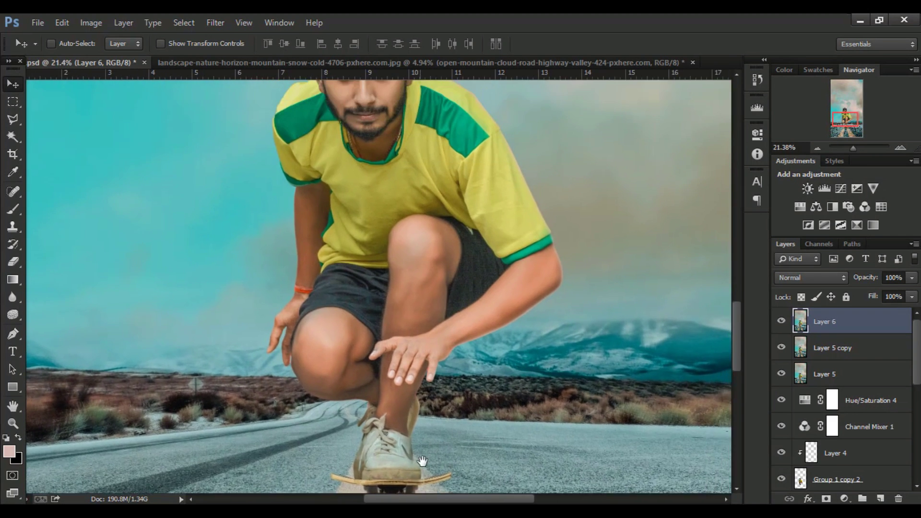
scroll(436, 326, "down", 1)
scroll(435, 328, "down", 3)
scroll(394, 336, "down", 1)
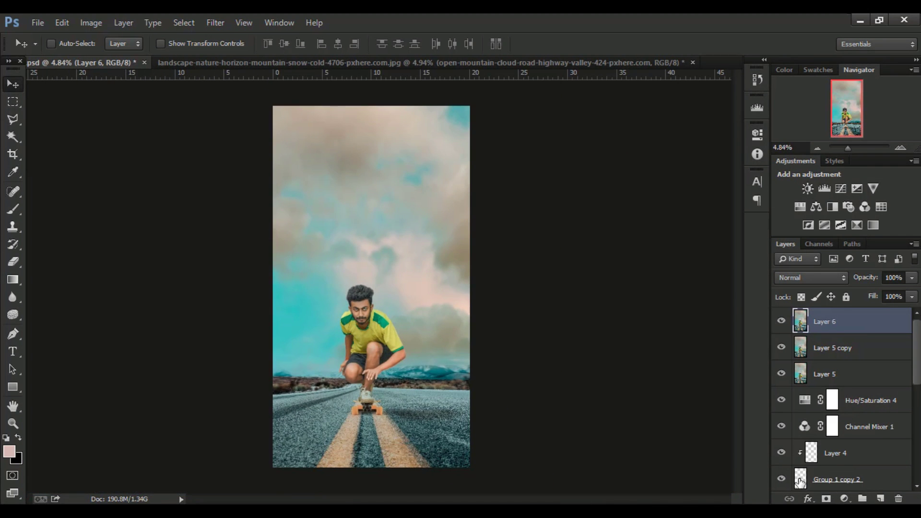
Copy the man onto his own layer and add a clipped empty layer above him.
key("ctrl+j")
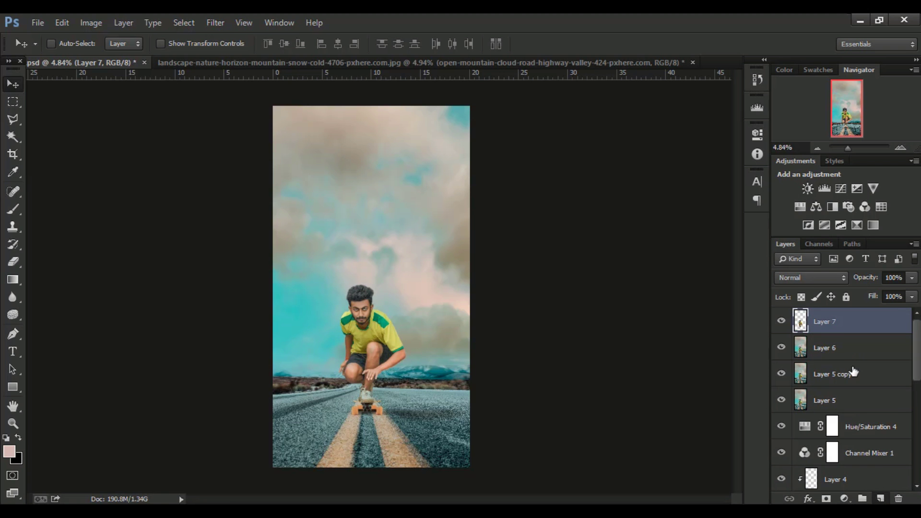
right_click(853, 371)
left_click(740, 241)
key("b")
scroll(336, 355, "up", 4)
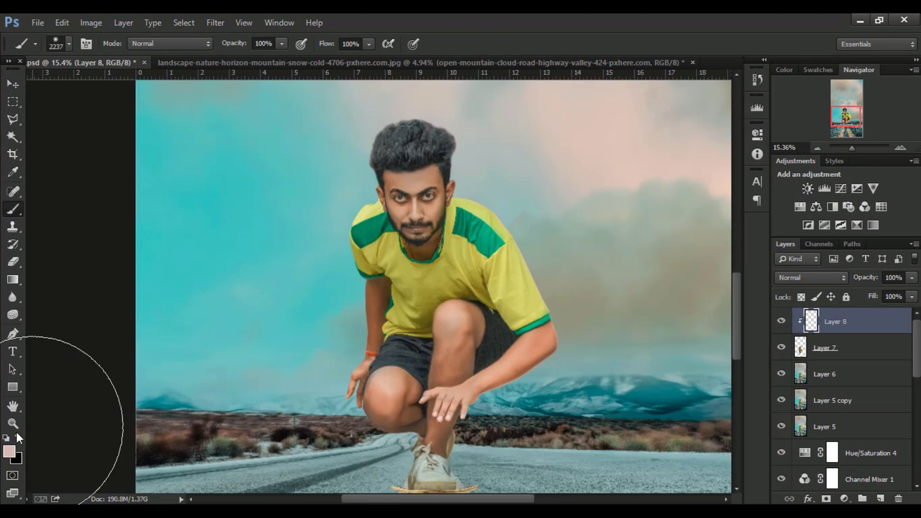
scroll(309, 297, "up", 2)
scroll(309, 298, "up", 2)
Set the clipped layer to Screen, sample the teal sky and pick a small brush.
left_click(13, 173)
left_click(354, 288)
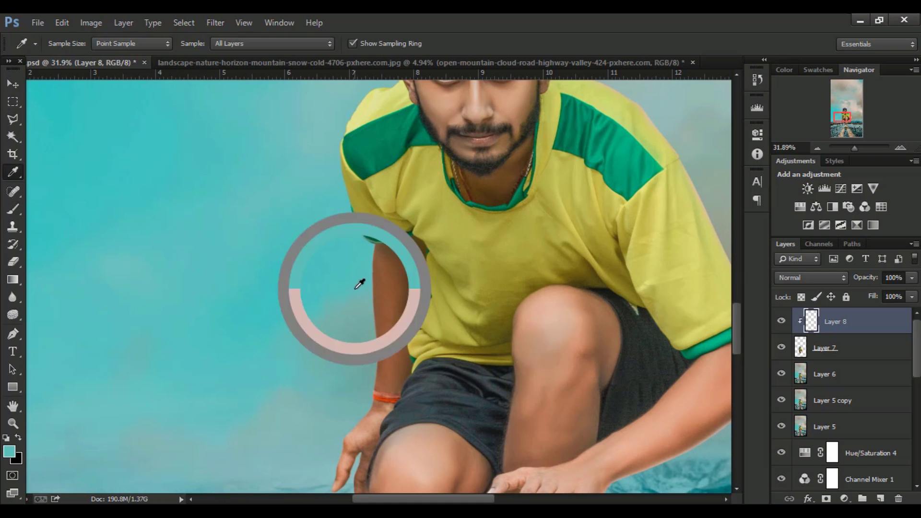
left_click(13, 209)
right_click(348, 262)
left_click_drag(476, 295, 445, 294)
key("Return")
Fine-tune brush size and hardness while brushing teal along the man's arms and shirt.
scroll(377, 175, "up", 3)
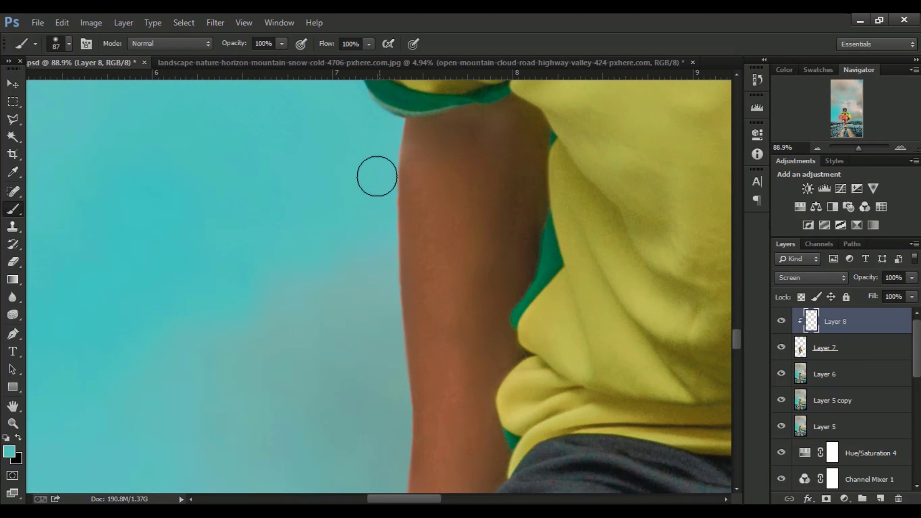
right_click(397, 234)
key("Return")
scroll(381, 446, "down", 5)
right_click(490, 206)
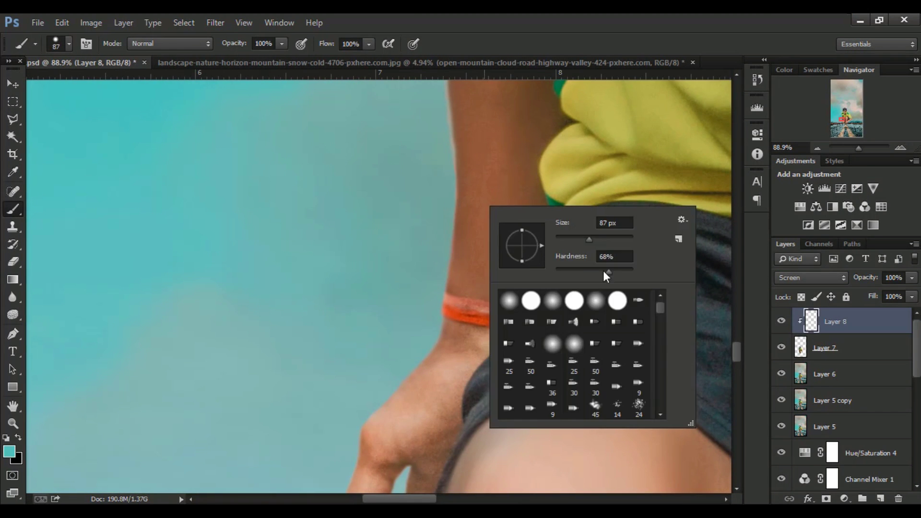
key("Return")
scroll(423, 230, "up", 5)
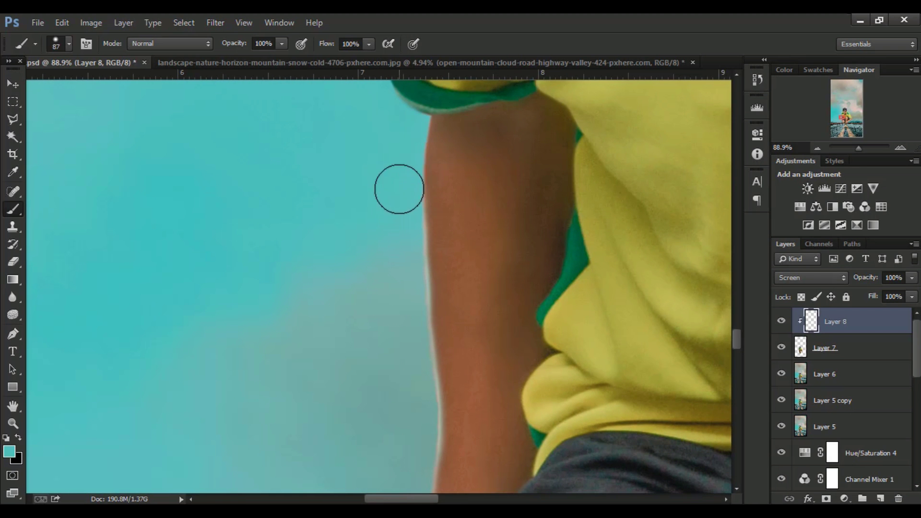
scroll(438, 281, "down", 3)
scroll(452, 270, "up", 1)
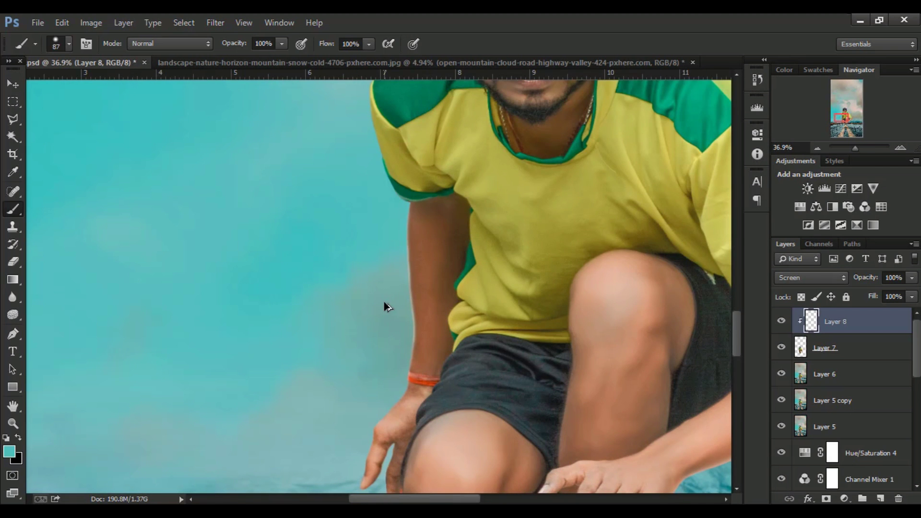
scroll(399, 305, "up", 3)
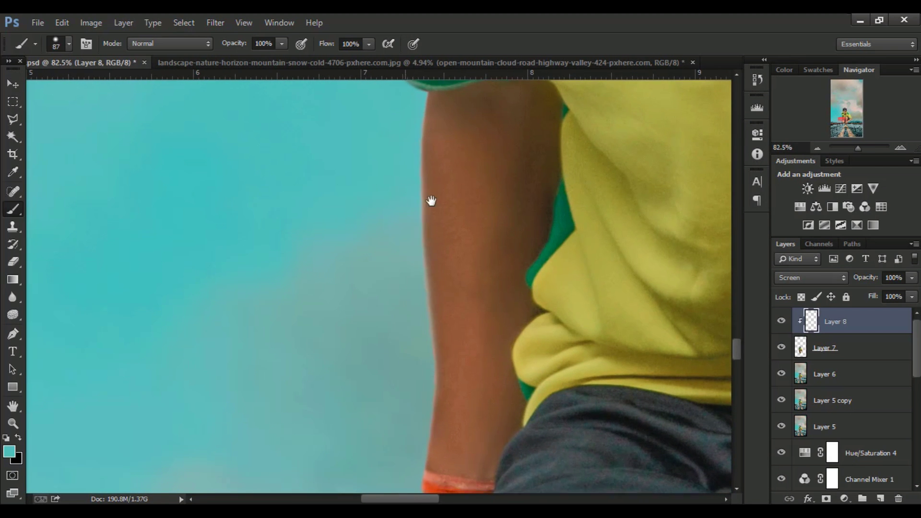
scroll(433, 216, "down", 4)
scroll(403, 269, "down", 3)
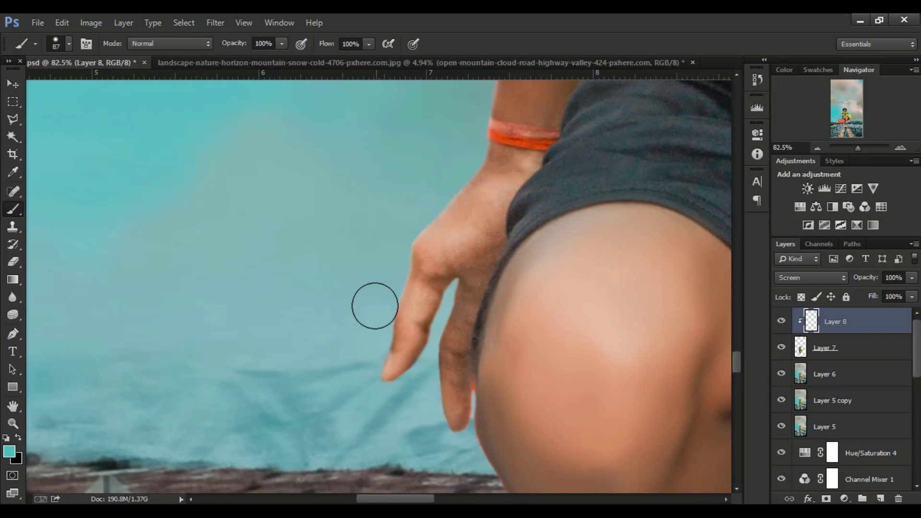
scroll(372, 304, "down", 5)
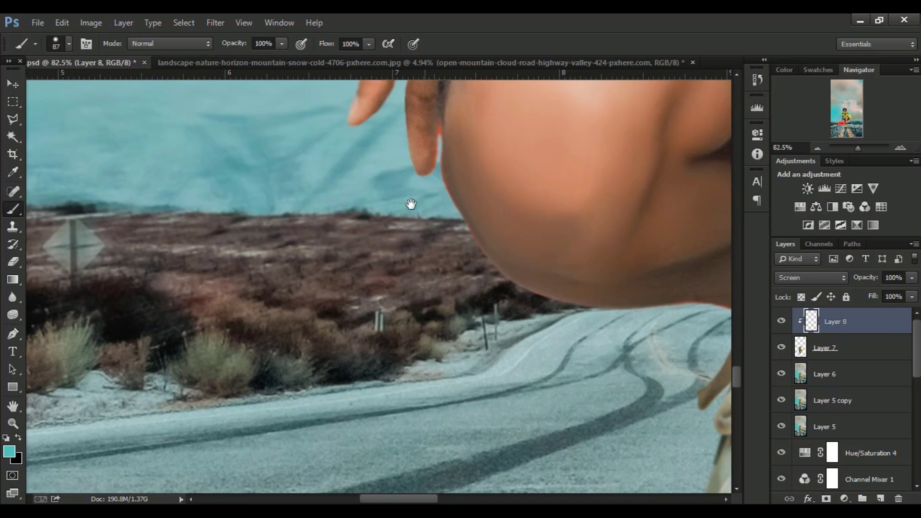
scroll(323, 153, "up", 5)
scroll(333, 235, "up", 3)
scroll(343, 326, "up", 4)
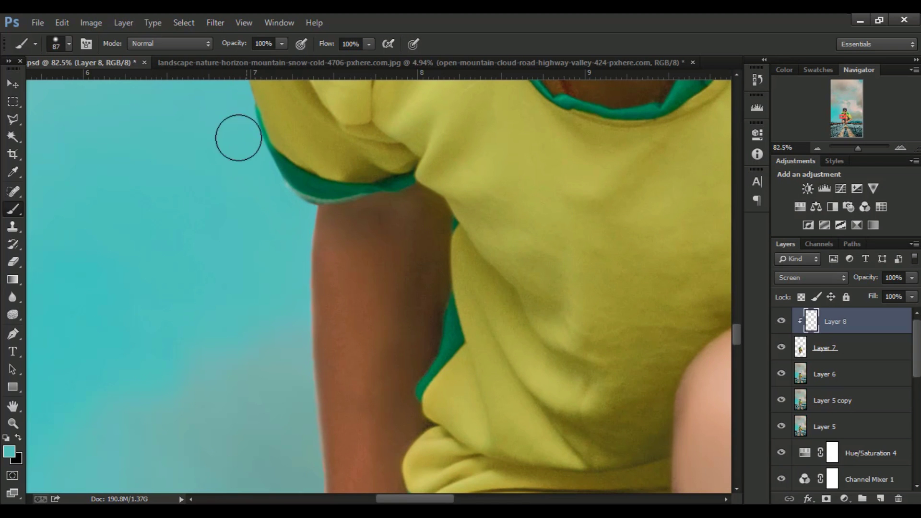
scroll(281, 214, "up", 4)
scroll(217, 214, "up", 4)
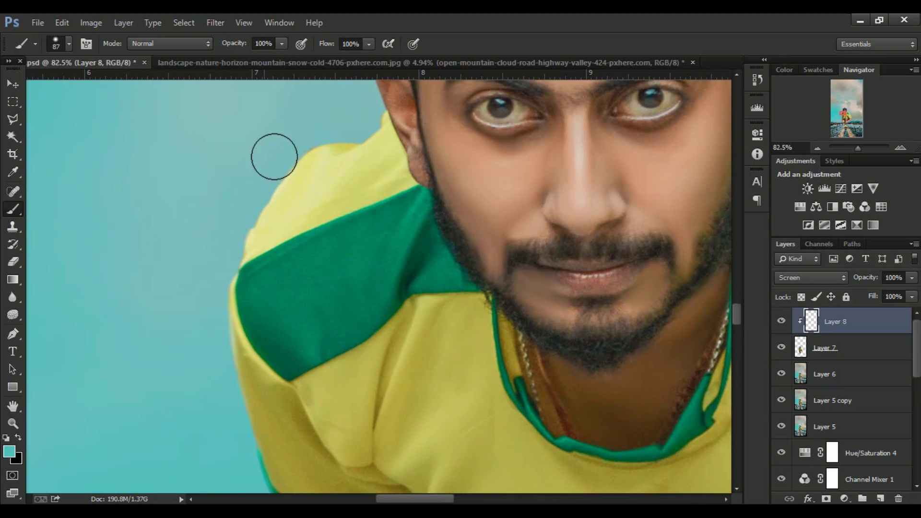
scroll(326, 226, "up", 5)
Smudge the man's hair on Layer 7 with a small brush, then reselect the glow layer.
key("r")
left_click(824, 350)
scroll(389, 249, "up", 2)
right_click(388, 256)
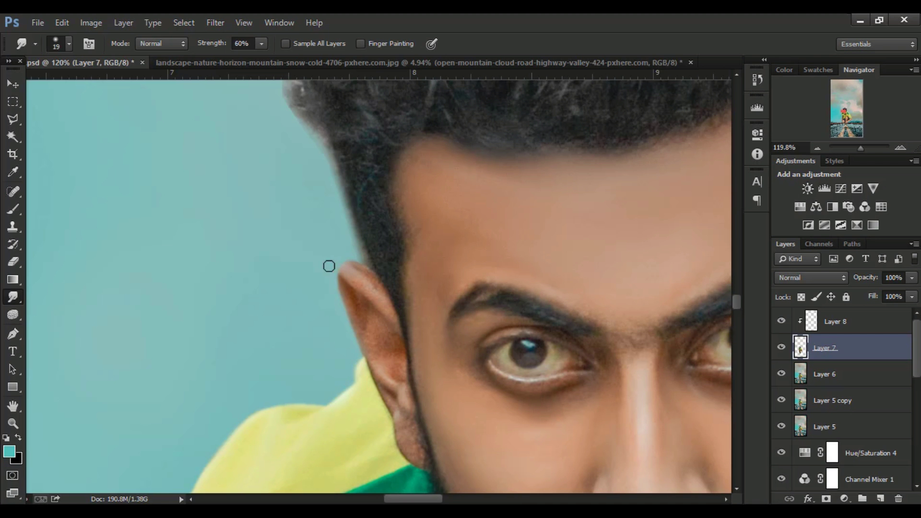
key("b")
key("alt+bracketright")
View the whole image, enlarge the brush considerably, and stamp a merged Layer 9.
scroll(275, 239, "up", 3)
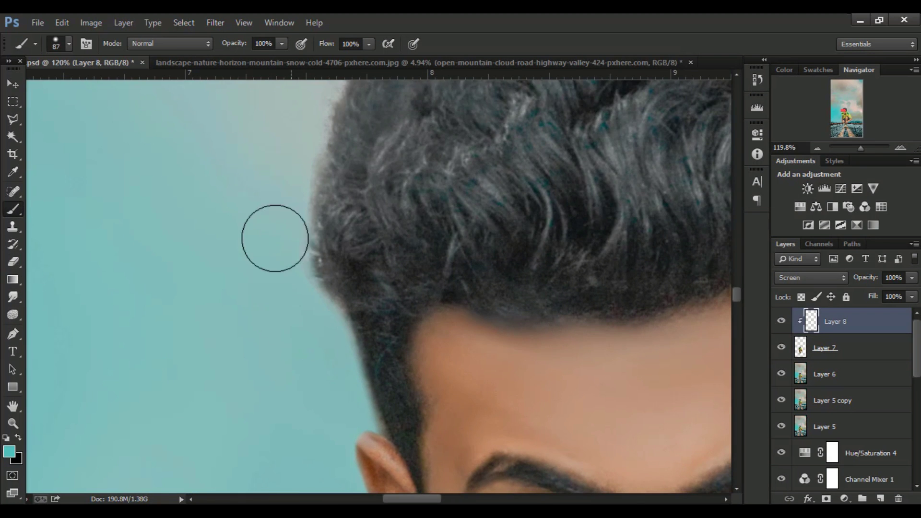
key("ctrl+0")
scroll(307, 365, "up", 5)
right_click(302, 356)
key("Return")
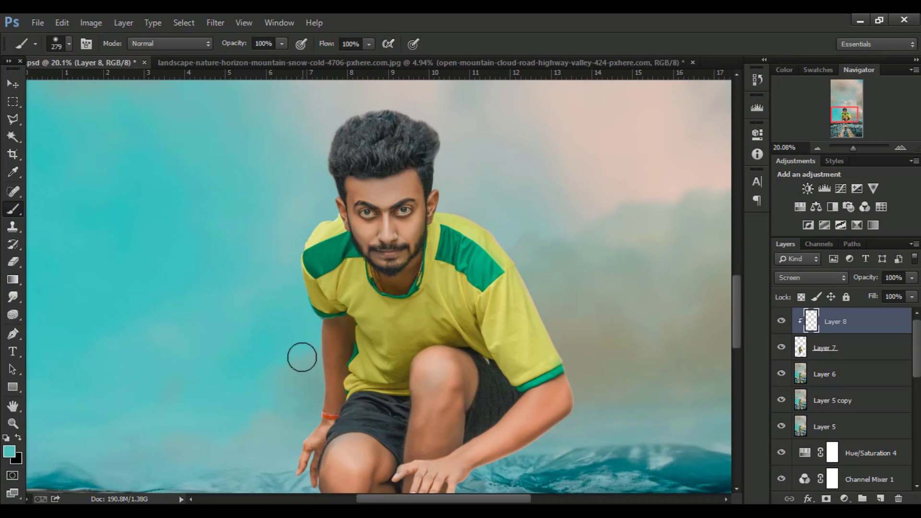
scroll(317, 312, "down", 5)
scroll(432, 250, "down", 3)
right_click(570, 218)
key("Return")
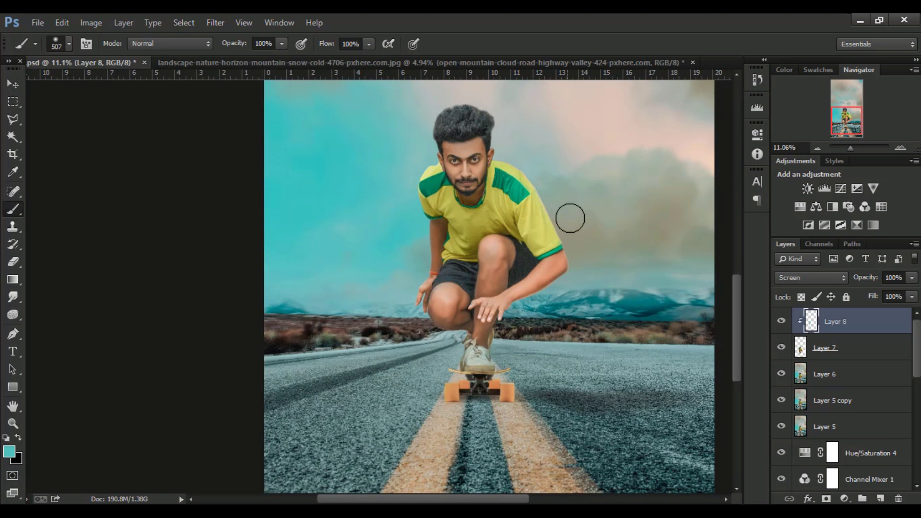
scroll(543, 315, "down", 3)
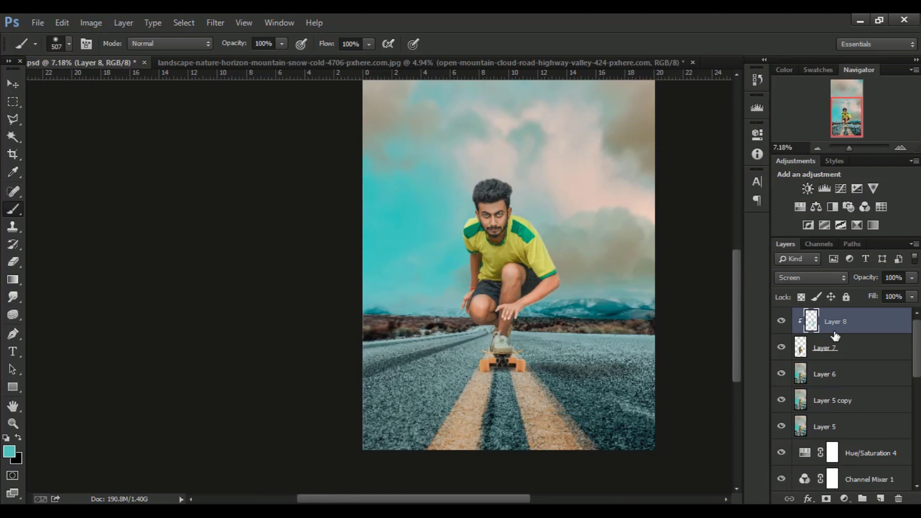
key("ctrl+alt+shift+e")
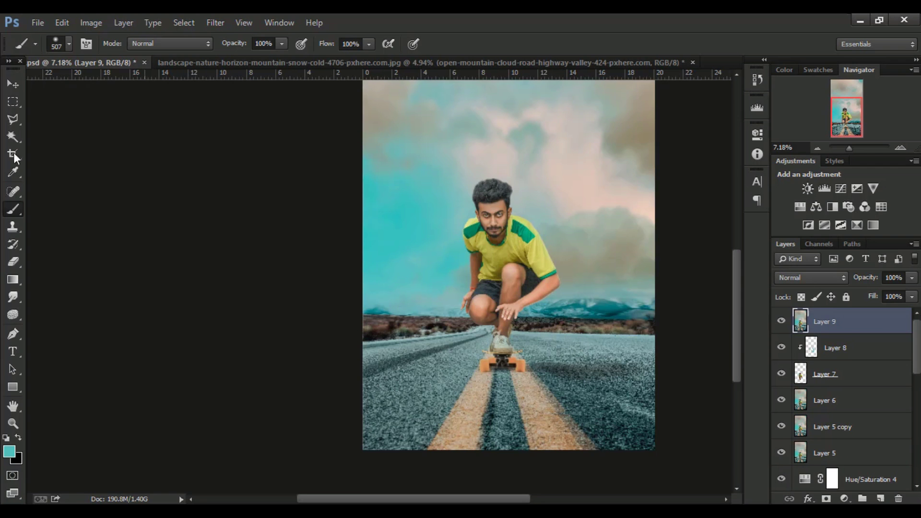
With merged Layer 9 selected, switch to the Move tool and open the Filter menu.
left_click(13, 84)
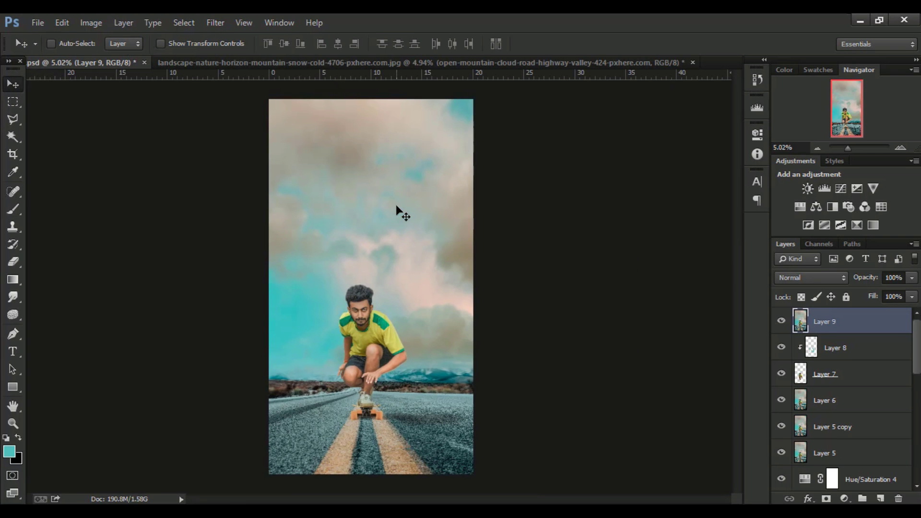
scroll(363, 301, "up", 2)
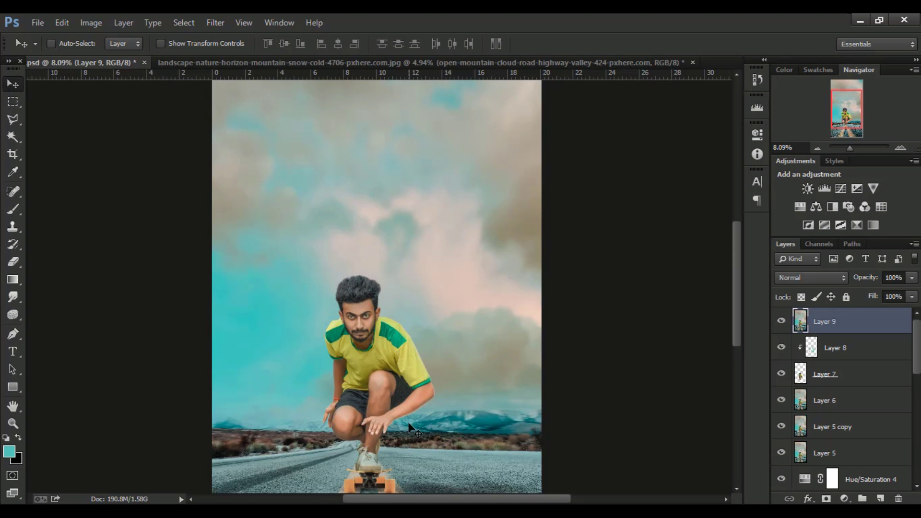
scroll(345, 340, "up", 2)
scroll(344, 336, "up", 1)
scroll(348, 297, "down", 4)
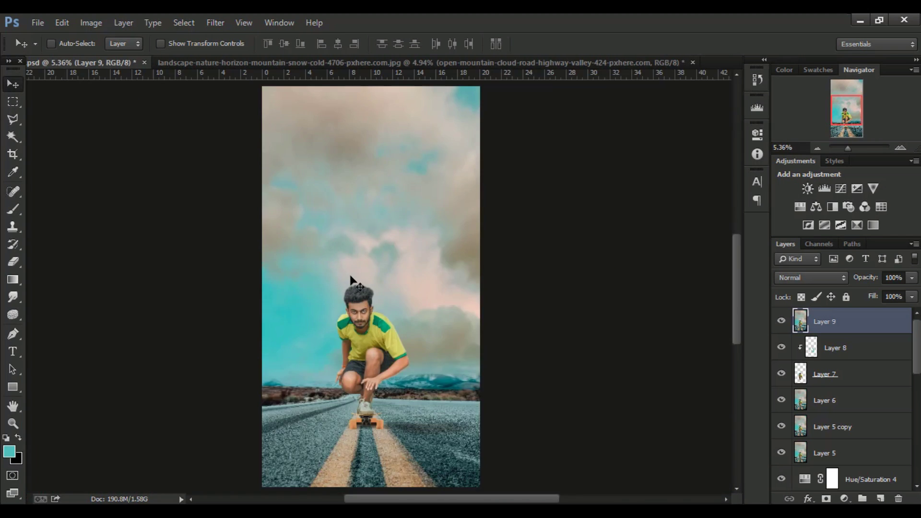
scroll(350, 276, "down", 1)
left_click(219, 27)
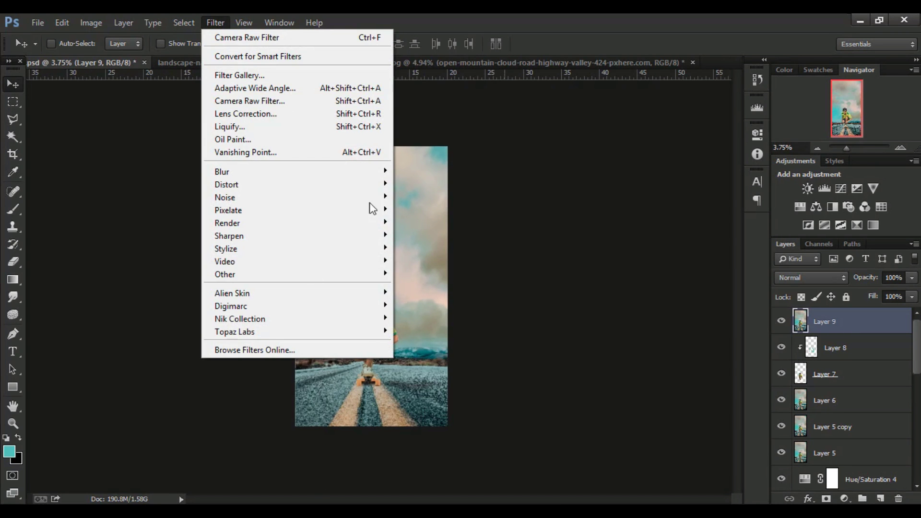
Apply a Color Efex Pro 4 Vignette: Lens at -50% amount and 60% size.
mouse_move(239, 319)
left_click(437, 331)
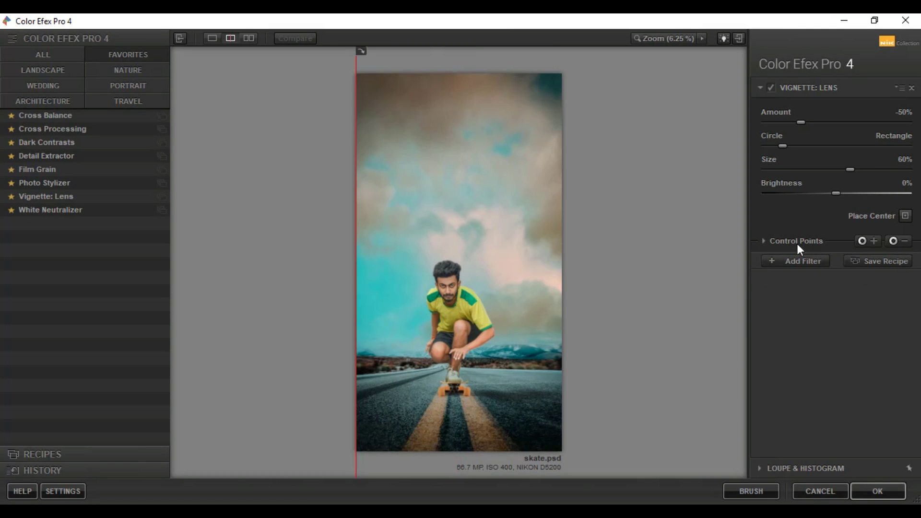
left_click(796, 241)
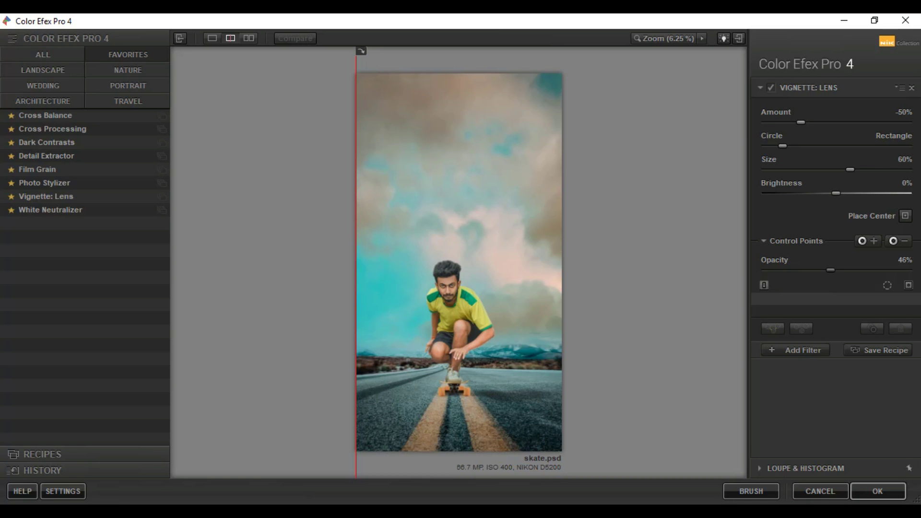
left_click(879, 487)
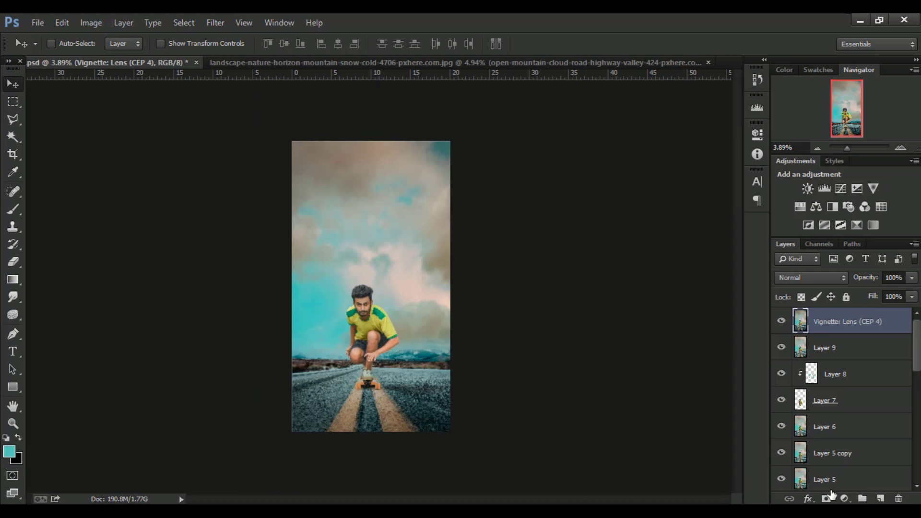
Mask the vignette with black-to-white gradients over the upper sky, then stamp merged Layer 10.
left_click(826, 499)
left_click(13, 279)
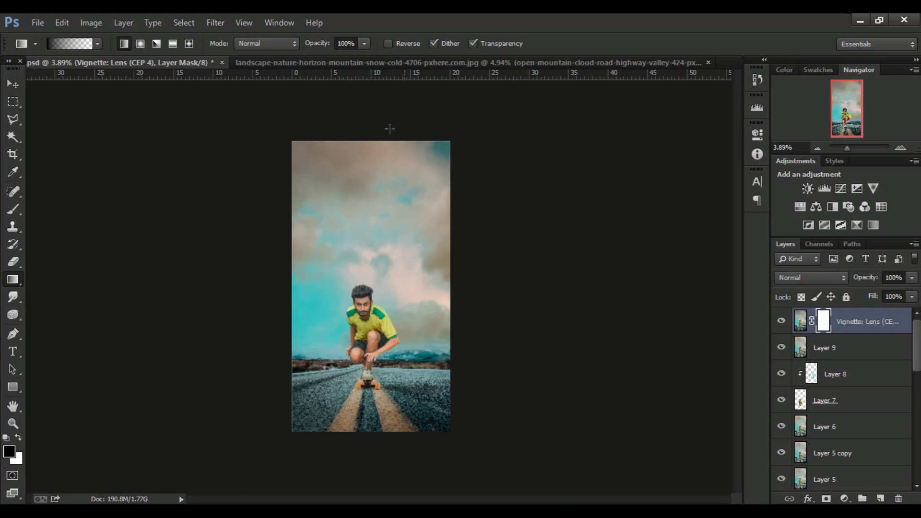
left_click_drag(360, 119, 362, 288)
left_click_drag(369, 155, 371, 298)
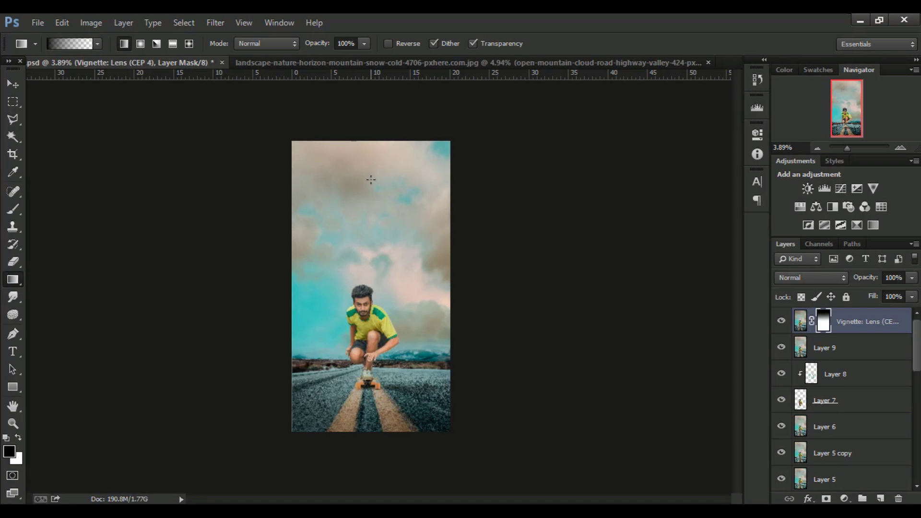
left_click_drag(370, 179, 371, 320)
left_click(780, 321)
left_click_drag(368, 228, 372, 333)
left_click_drag(371, 198, 369, 365)
key("ctrl+shift+alt+e")
left_click(13, 84)
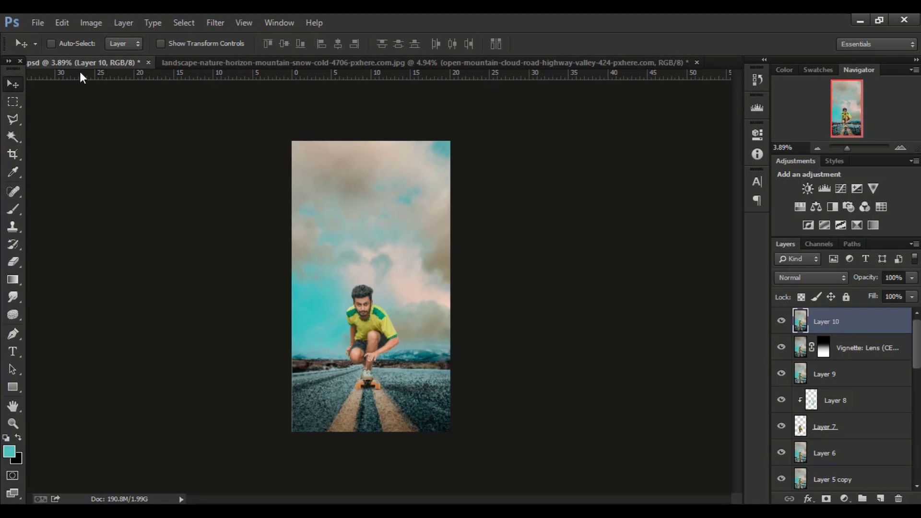